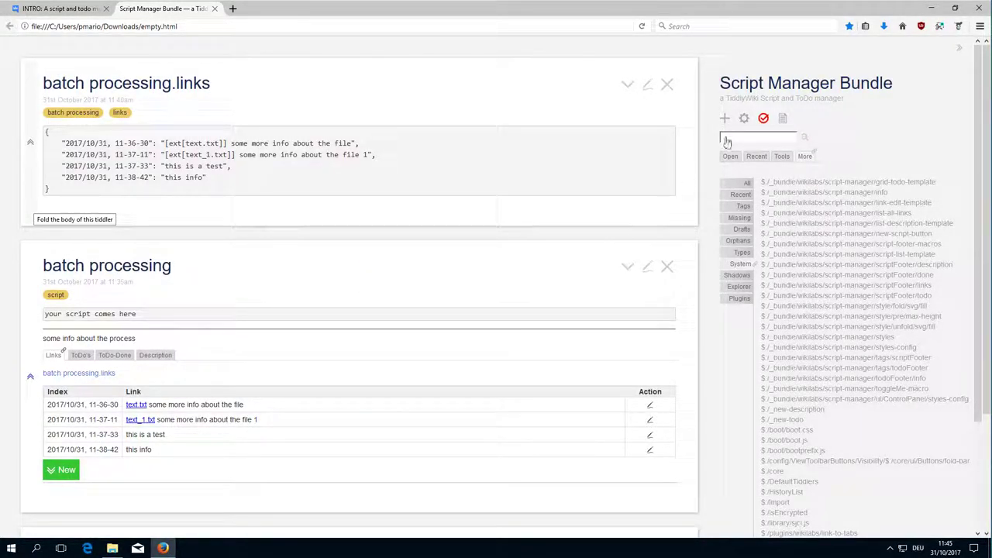
Close batch processing.links and open the scriptFooter/links tiddler that defines the Links tab
drag(720, 83, 838, 84)
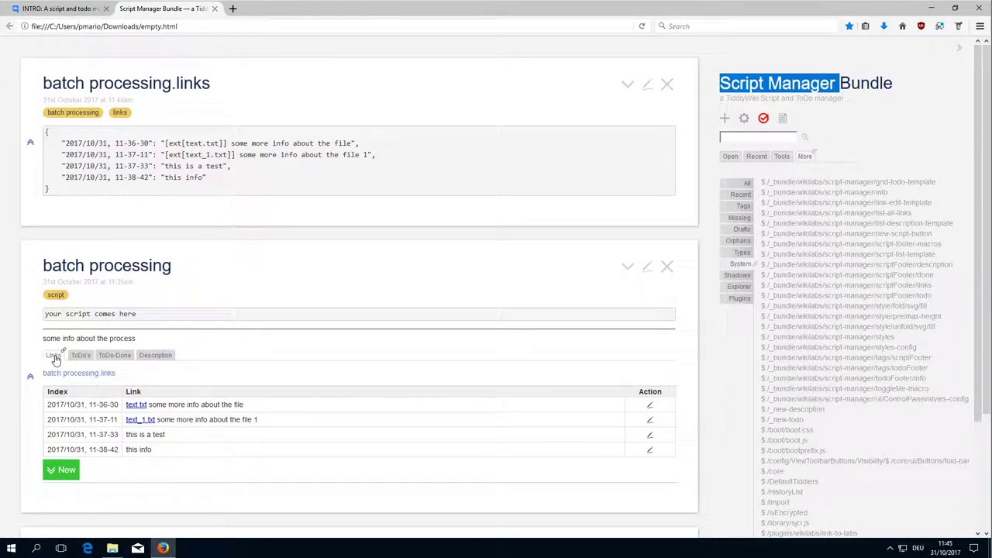
click(672, 85)
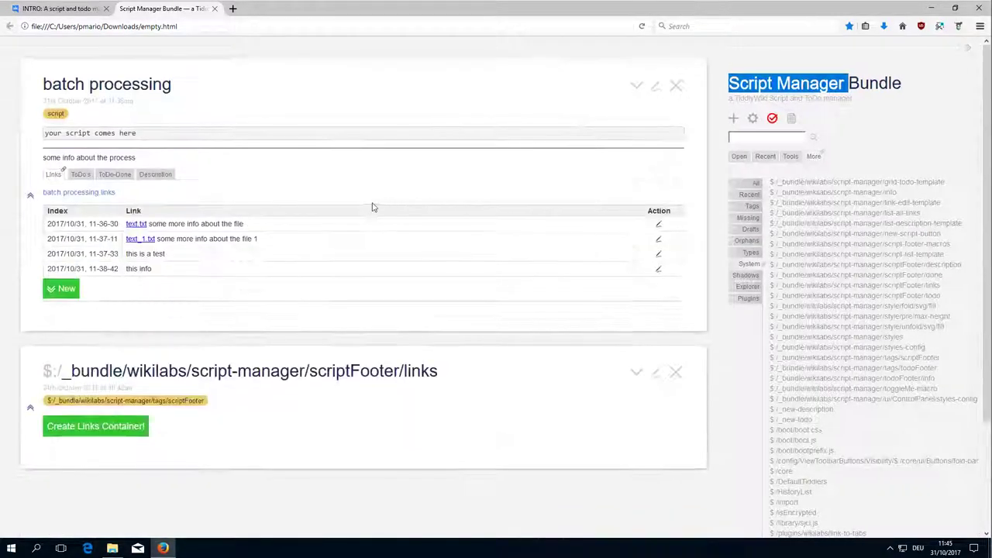
click(675, 371)
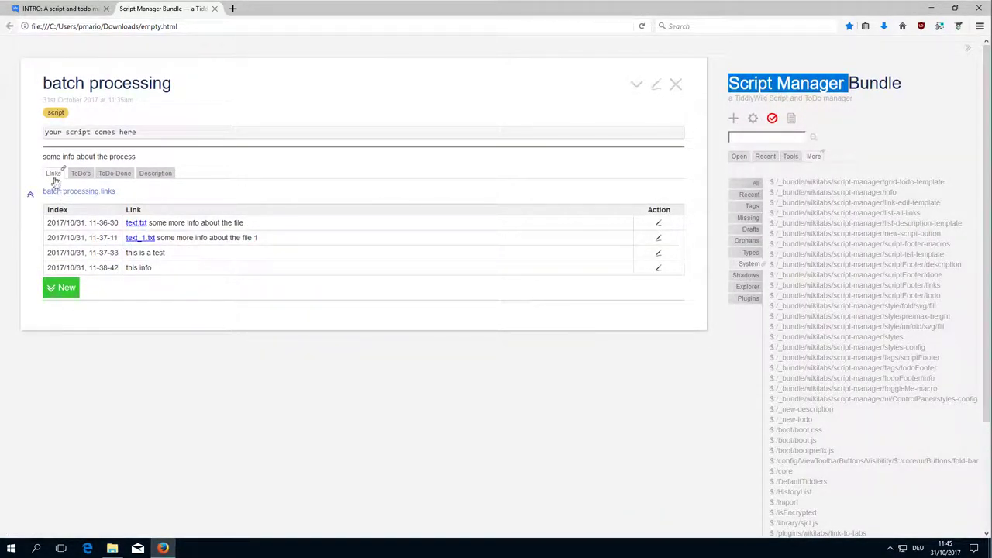
click(63, 168)
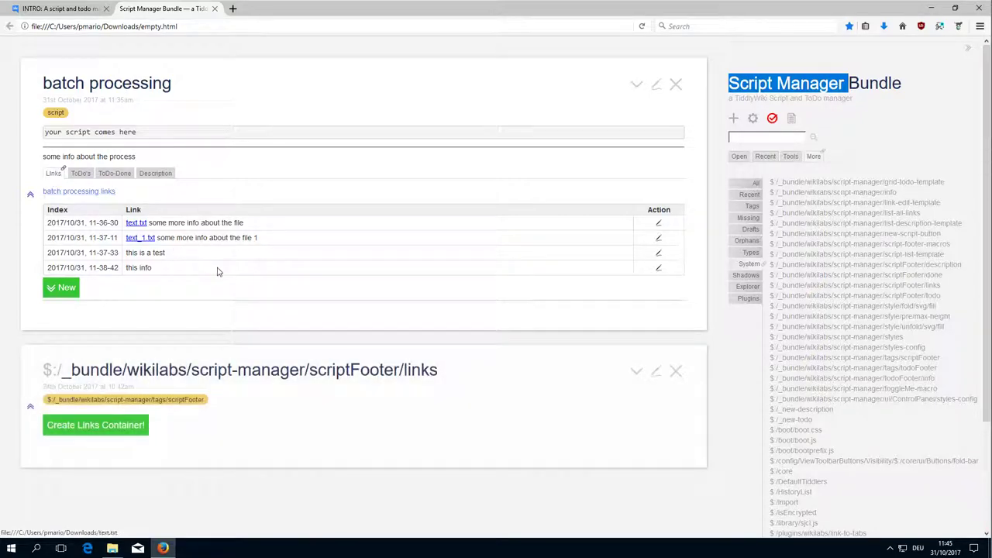
drag(305, 369, 454, 374)
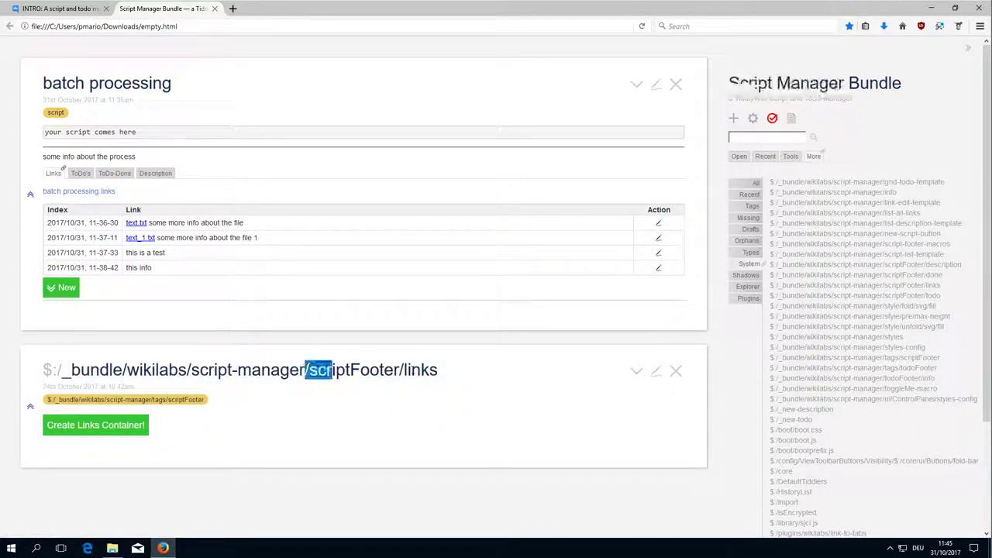
Edit scriptFooter/links and highlight its {{list-all-links}} transclusion in the body
click(655, 371)
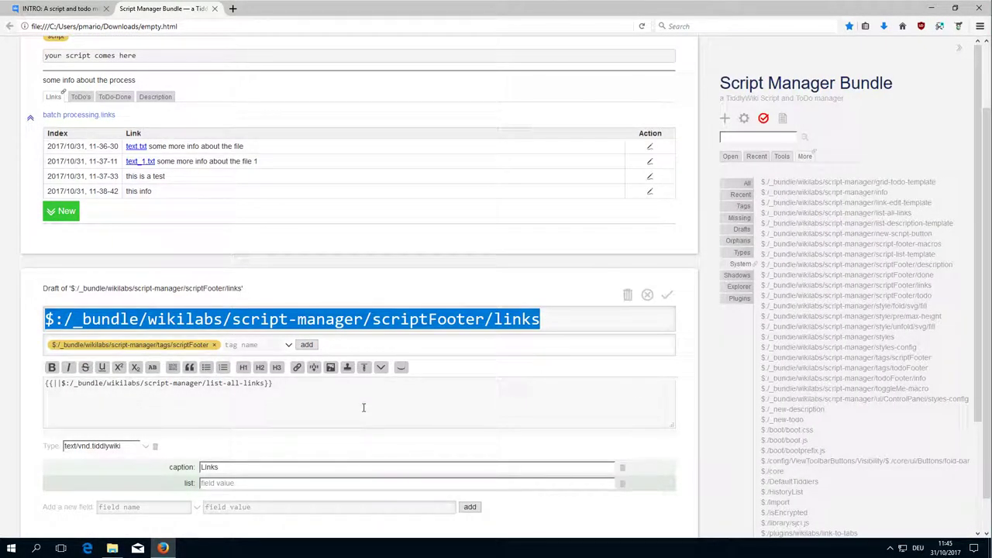
drag(287, 386, 207, 386)
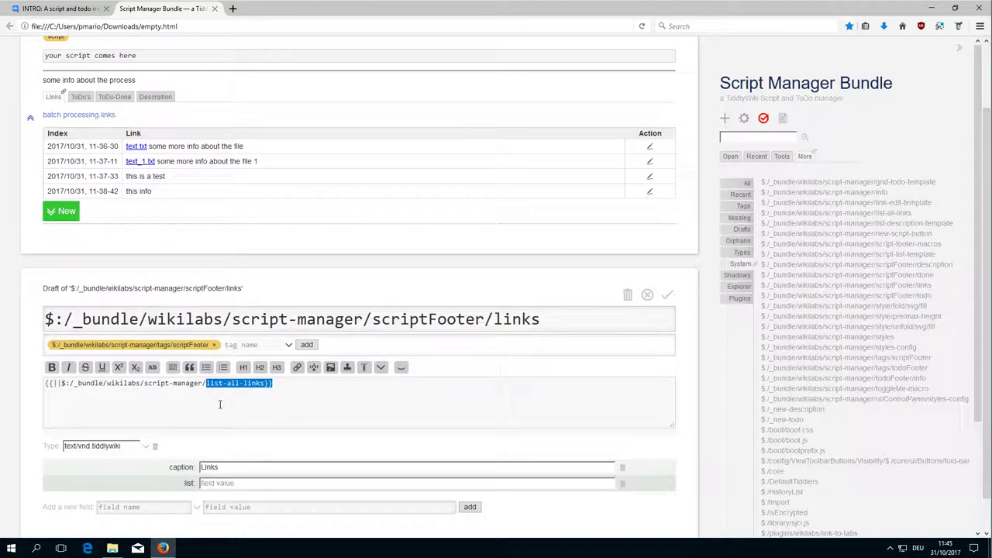
drag(62, 386, 44, 385)
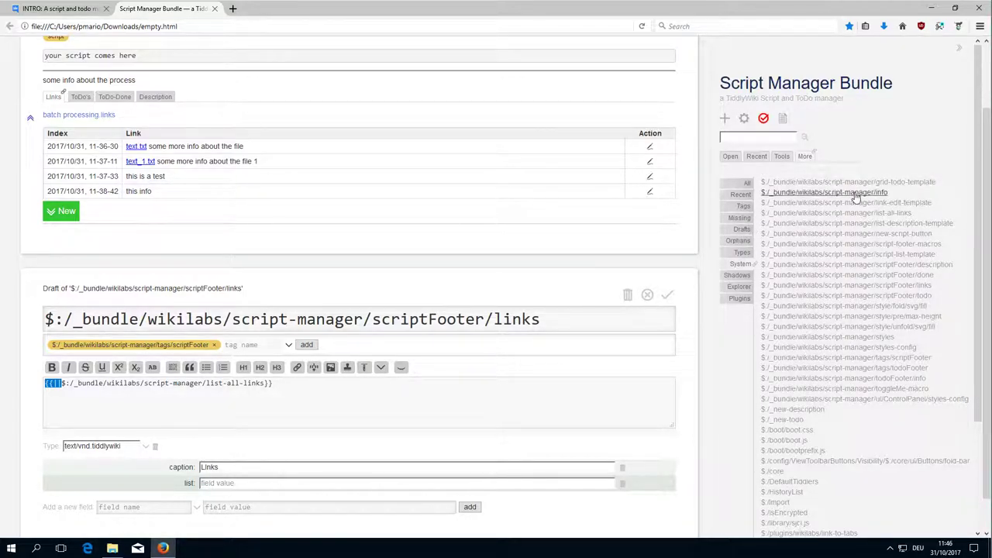
Open list-all-links as a draft and highlight its Create Links Container macro code
click(898, 217)
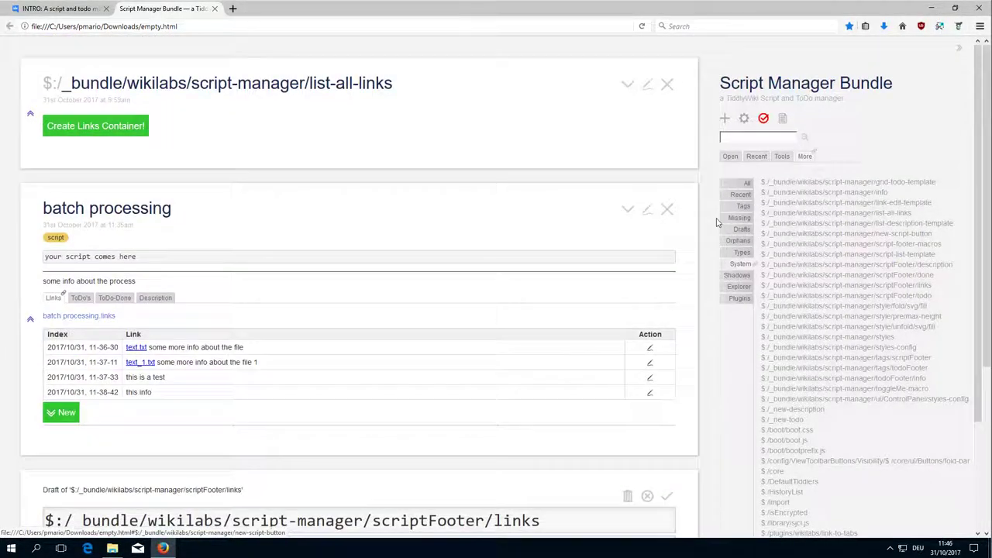
click(647, 84)
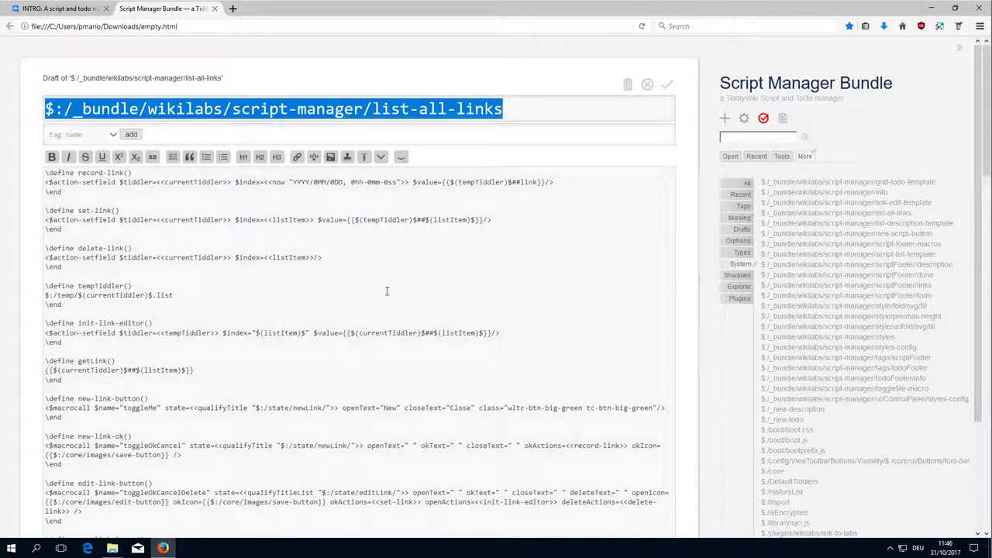
scroll(383, 292, down, 2)
scroll(383, 292, down, 2)
scroll(383, 291, down, 3)
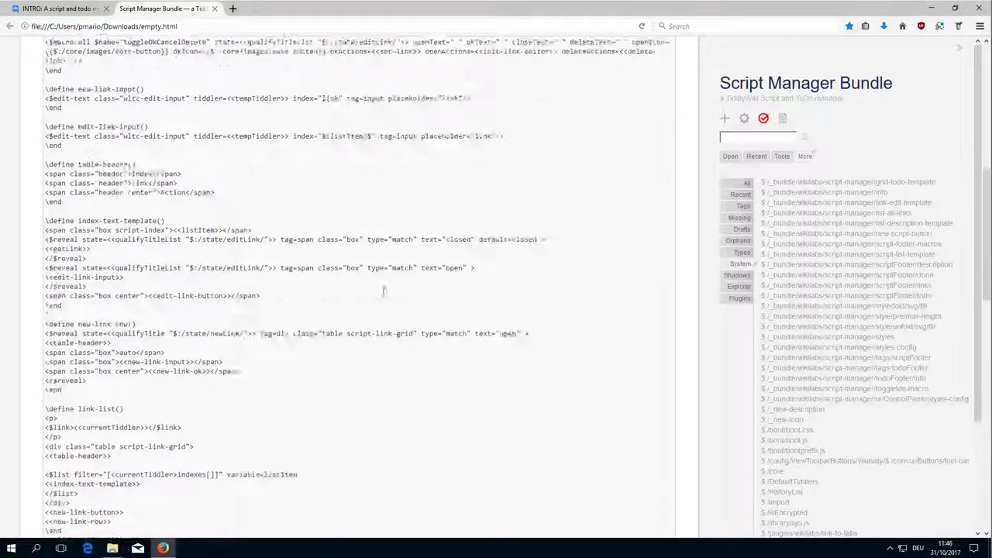
scroll(382, 292, down, 2)
scroll(383, 291, down, 3)
scroll(276, 266, up, 2)
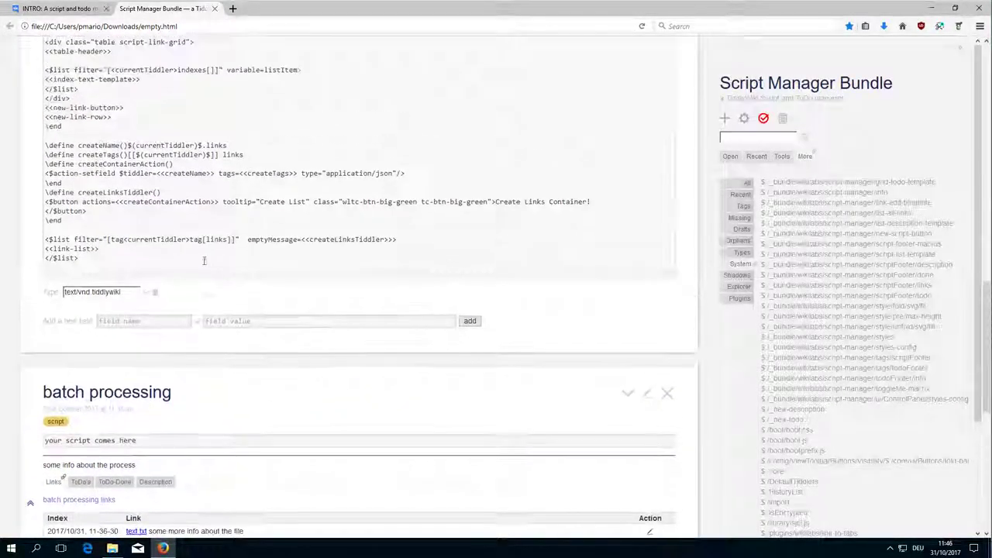
drag(105, 293, 45, 186)
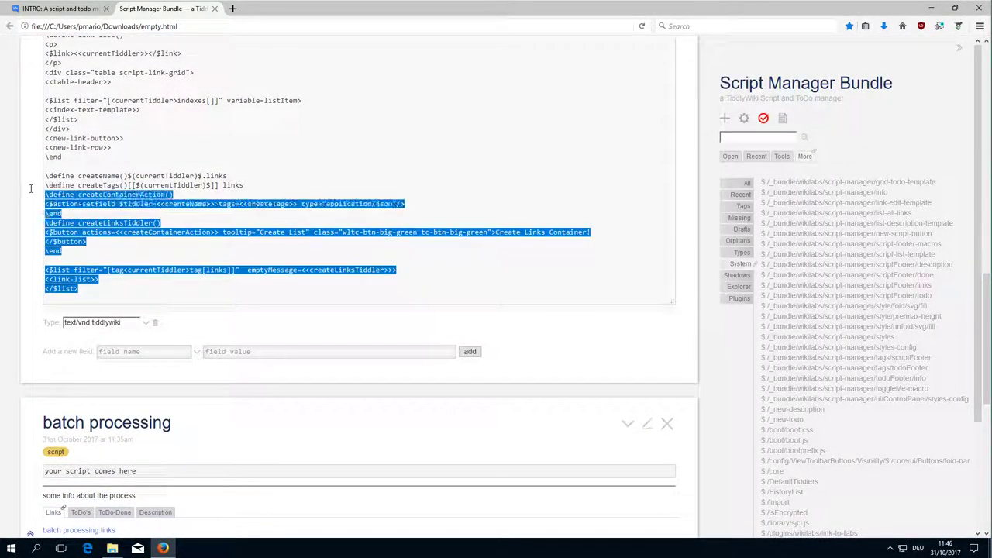
click(146, 284)
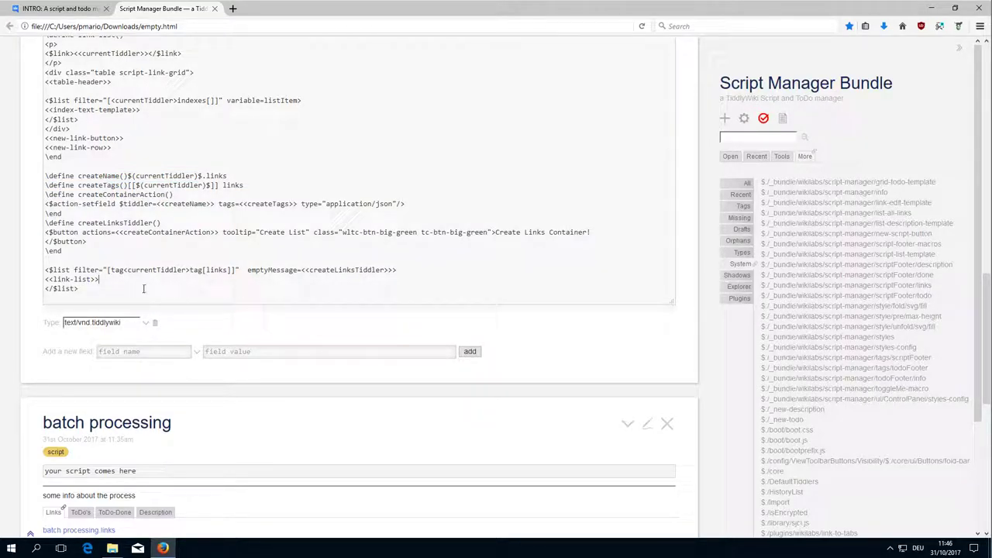
Highlight the current-tiddler tag filter and the createLinksTiddler empty-message call
scroll(248, 332, down, 3)
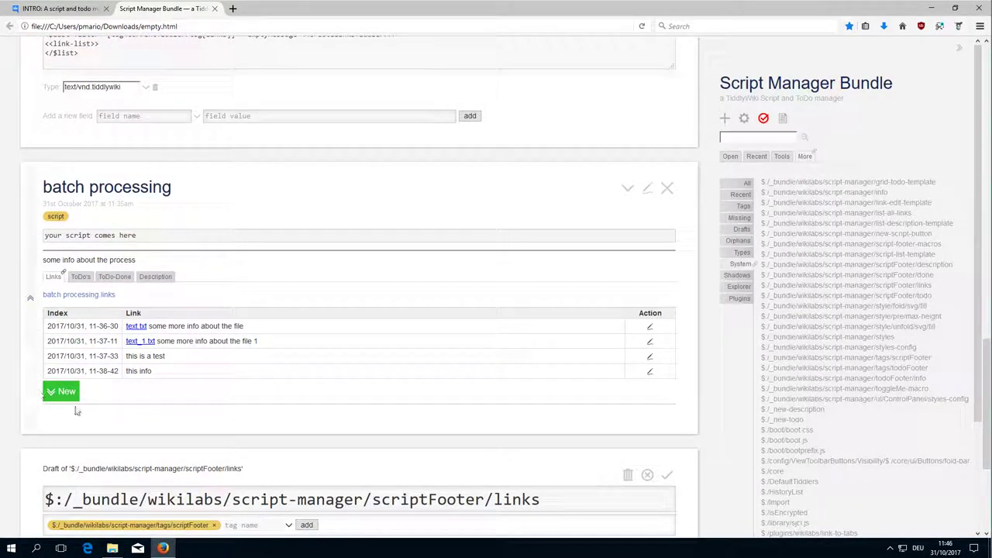
scroll(240, 279, up, 2)
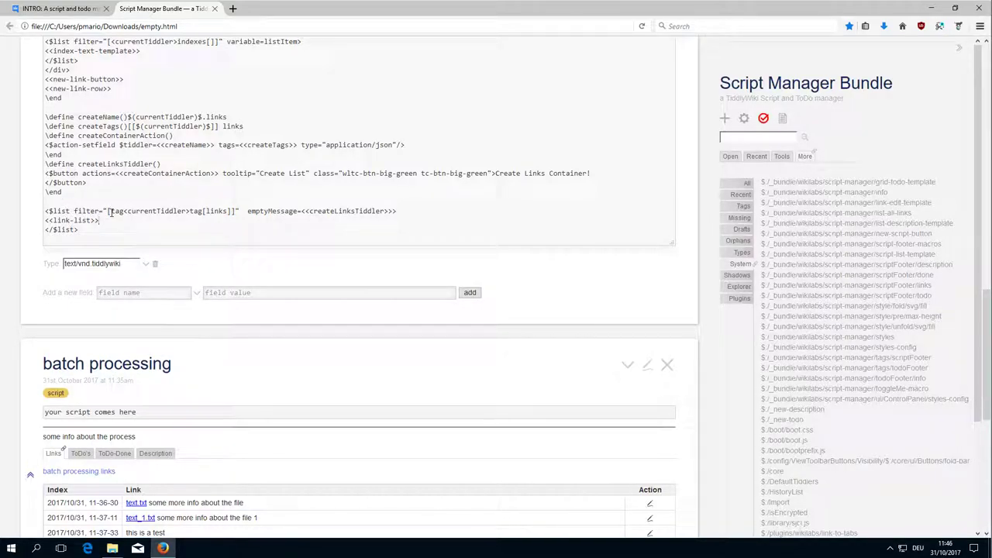
drag(111, 211, 189, 212)
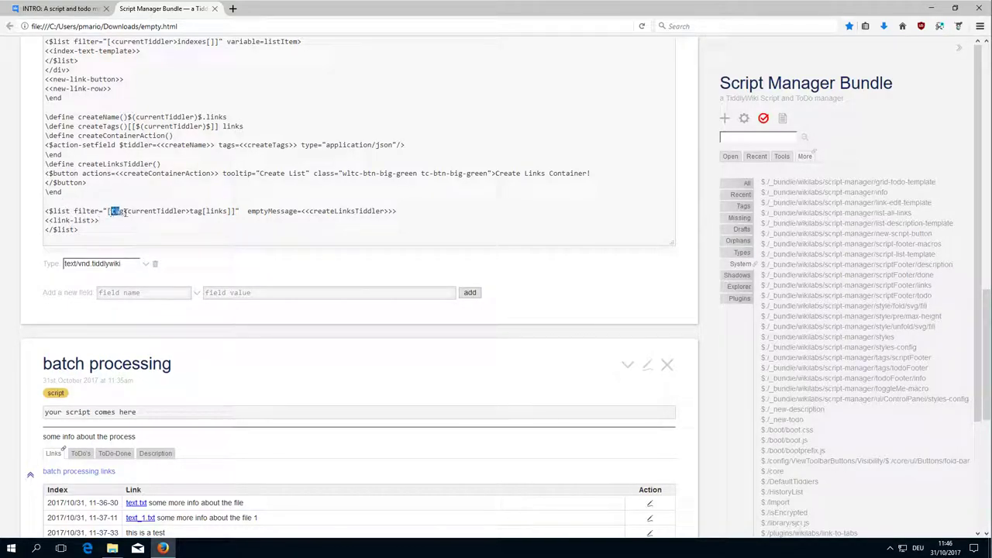
click(192, 210)
drag(305, 211, 392, 211)
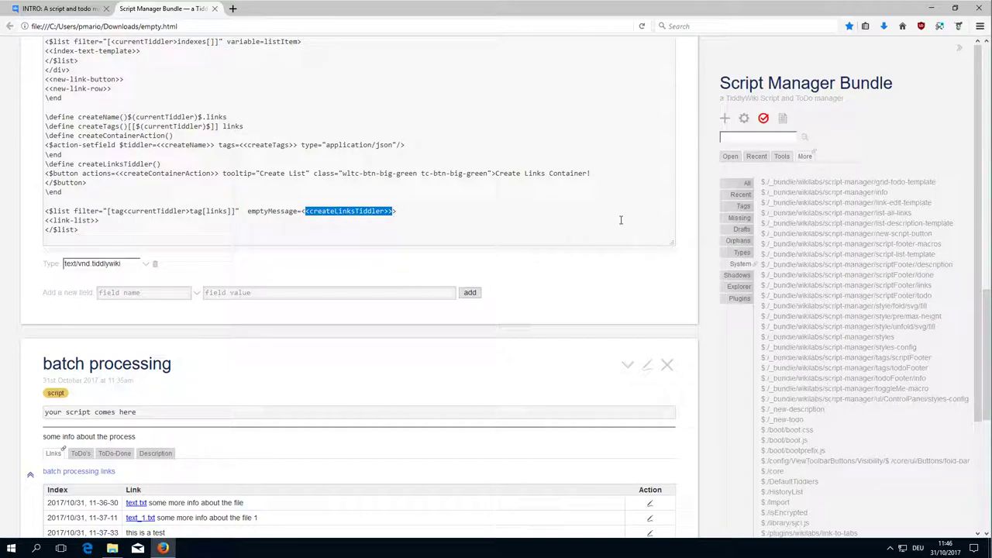
key(ctrl+v)
Create a new script tiddler, New Tiddler 3, and save it
scroll(620, 220, up, 3)
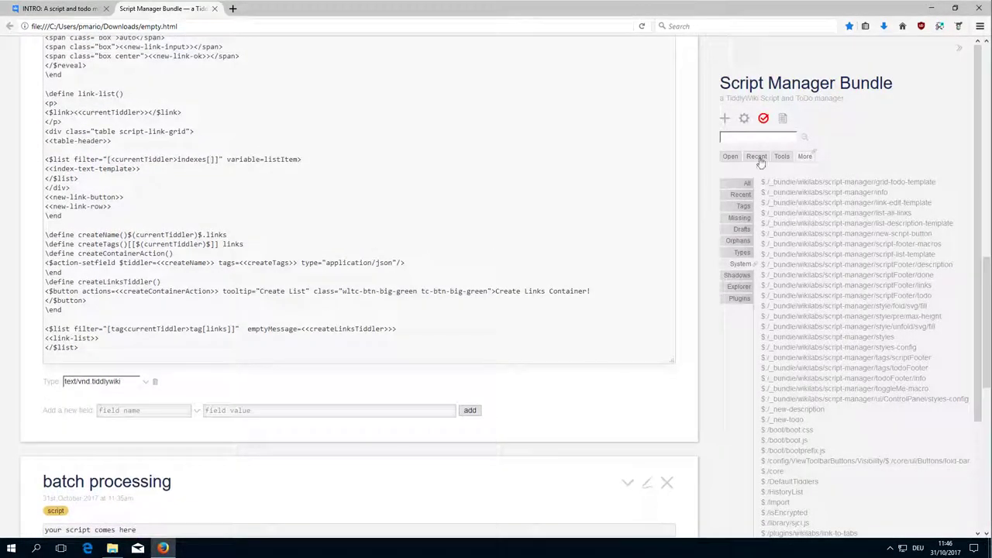
click(781, 118)
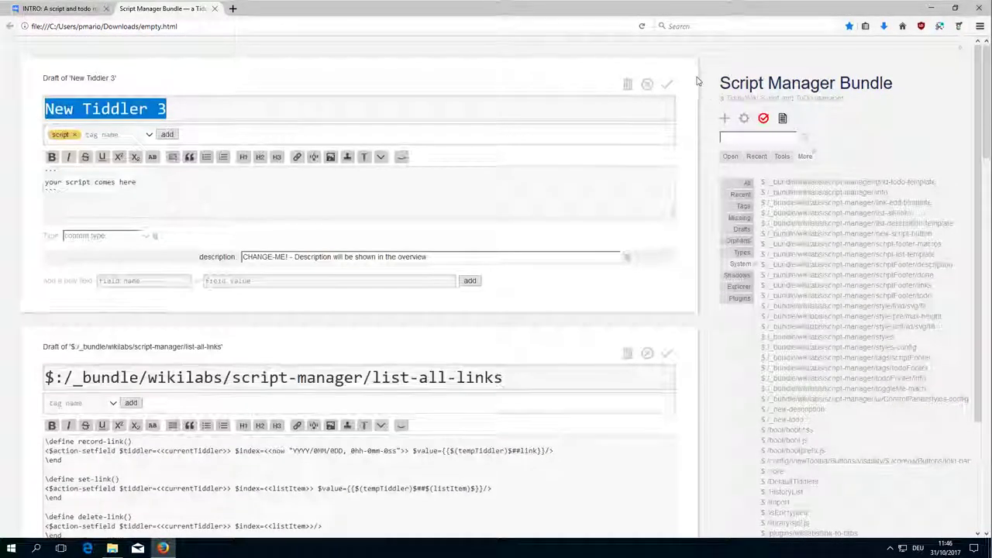
click(667, 84)
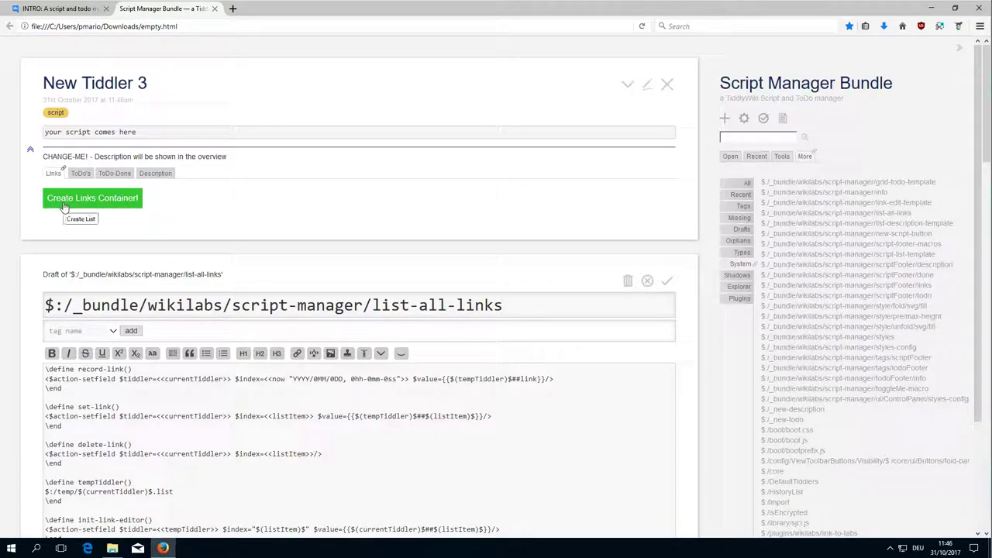
Search the page for createLinksTiddler with Highlight All on
scroll(256, 225, down, 5)
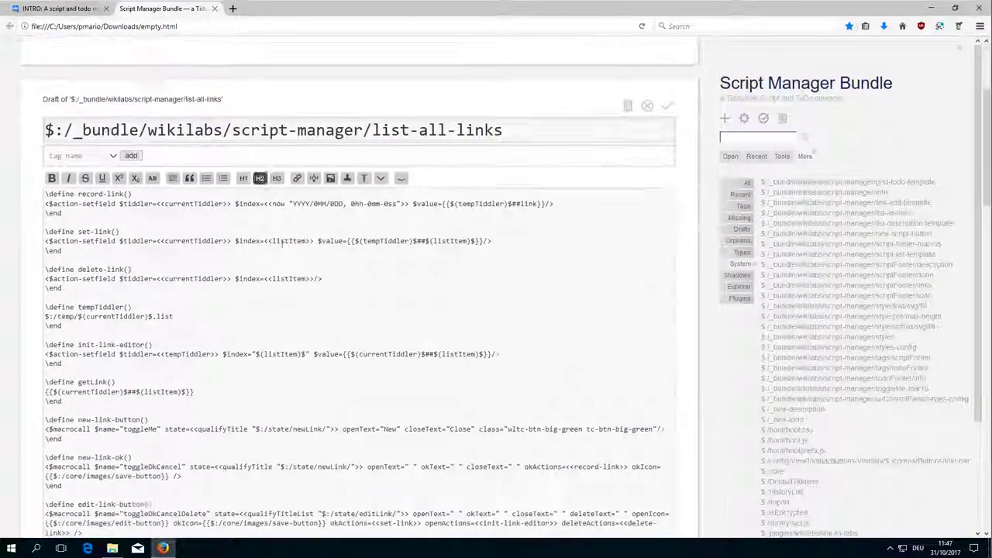
scroll(288, 249, down, 2)
scroll(288, 248, down, 2)
scroll(288, 247, down, 2)
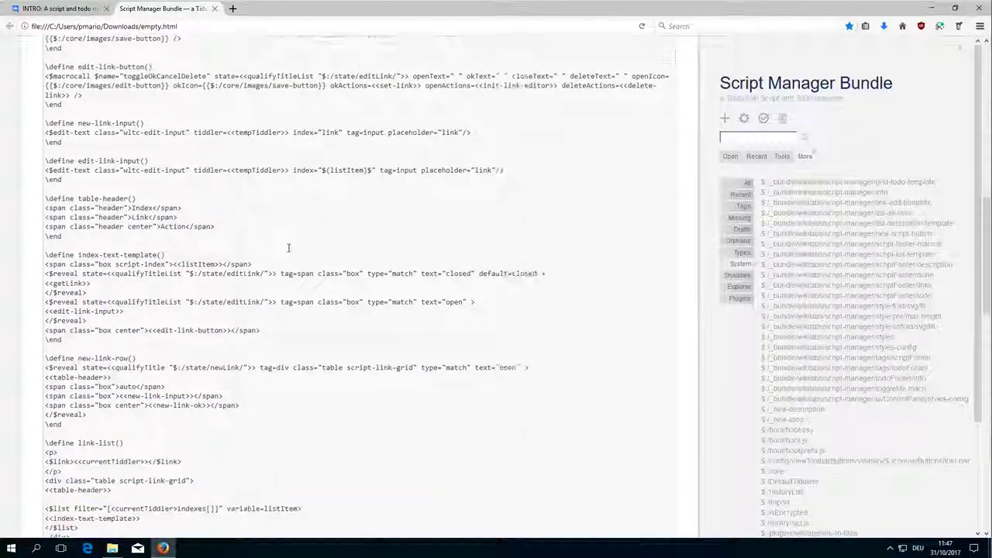
scroll(289, 247, down, 1)
scroll(289, 245, down, 3)
scroll(288, 248, down, 2)
scroll(309, 271, up, 2)
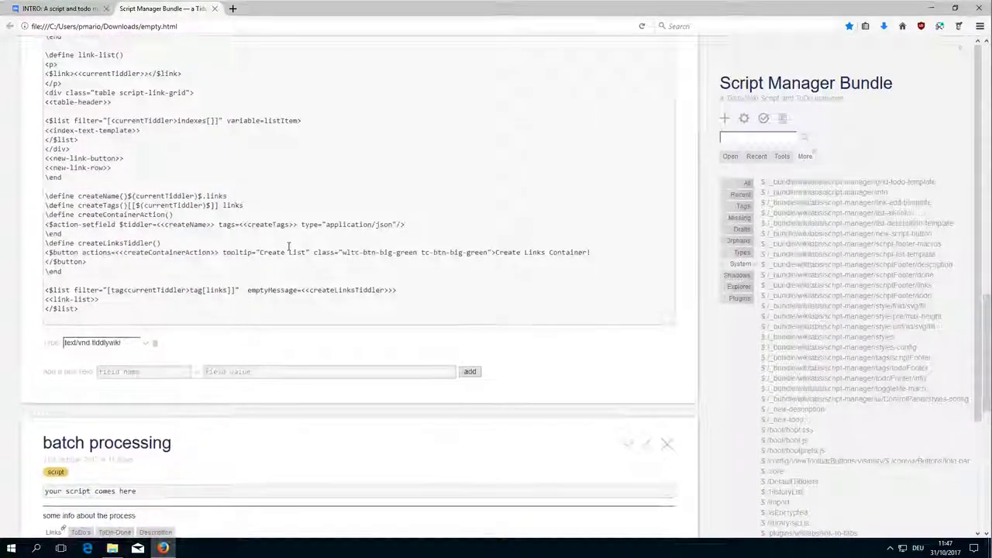
scroll(334, 305, up, 2)
double_click(363, 407)
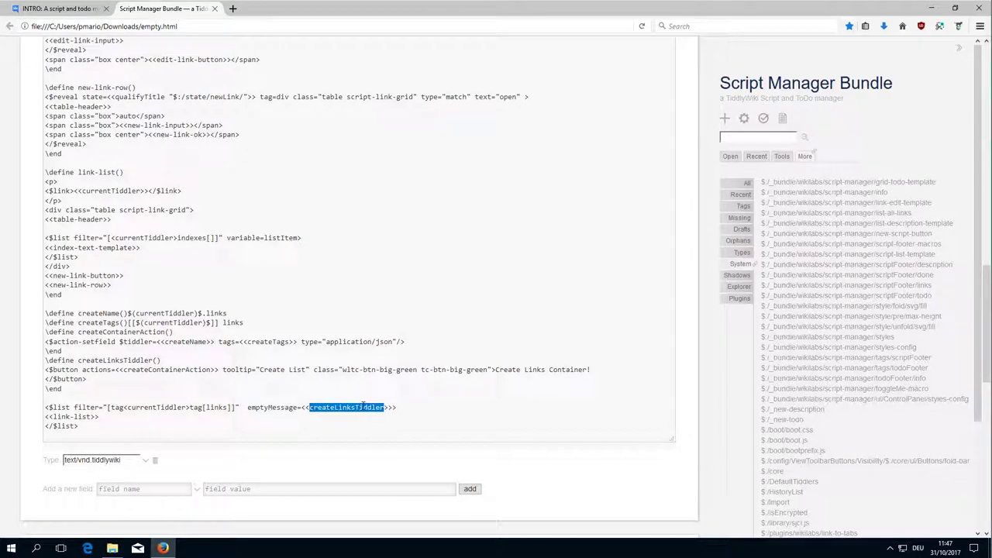
key(ctrl+f)
click(137, 527)
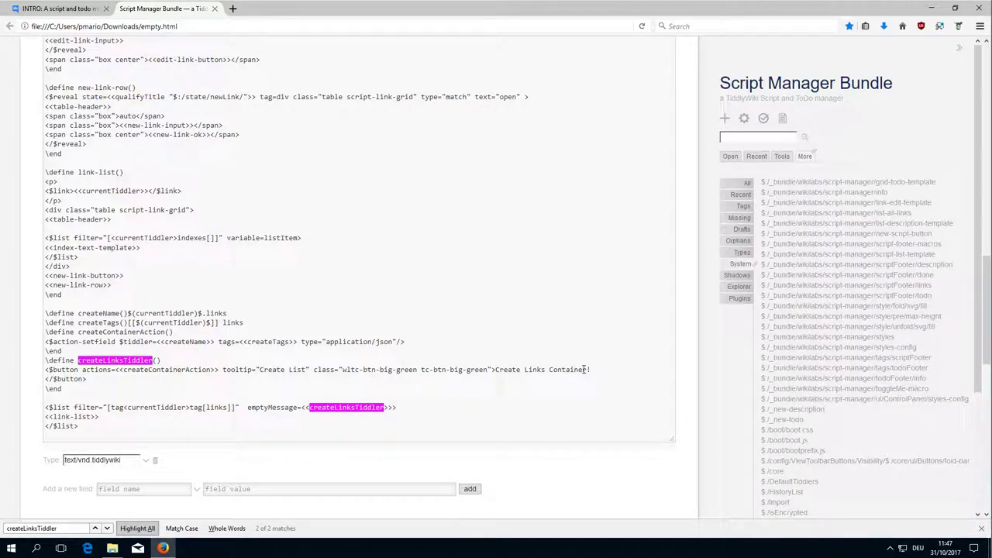
Search for createContainerAction instead and mark the container-name pattern and 'links' on the createName line
double_click(140, 370)
key(ctrl+c)
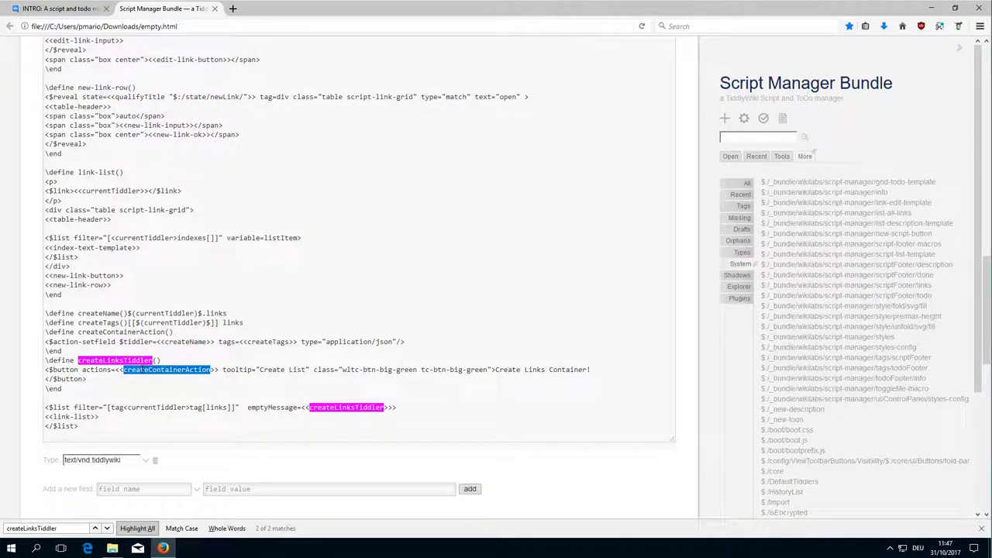
key(ctrl+f)
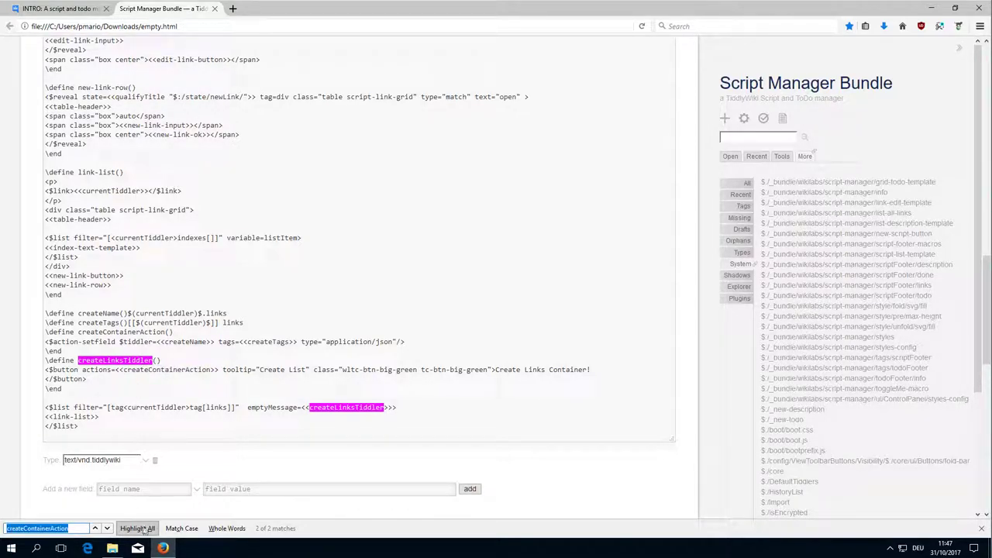
key(ctrl+v)
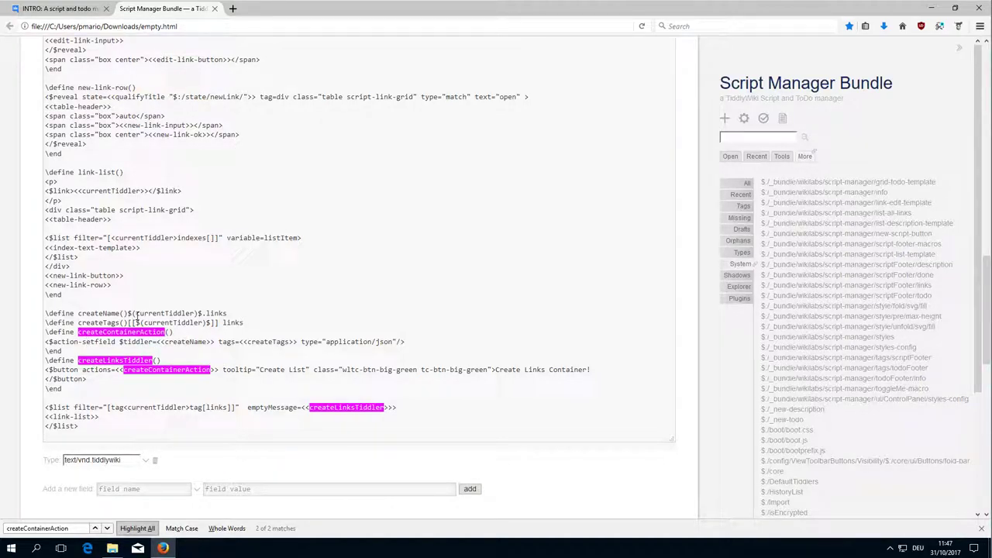
drag(133, 313, 234, 313)
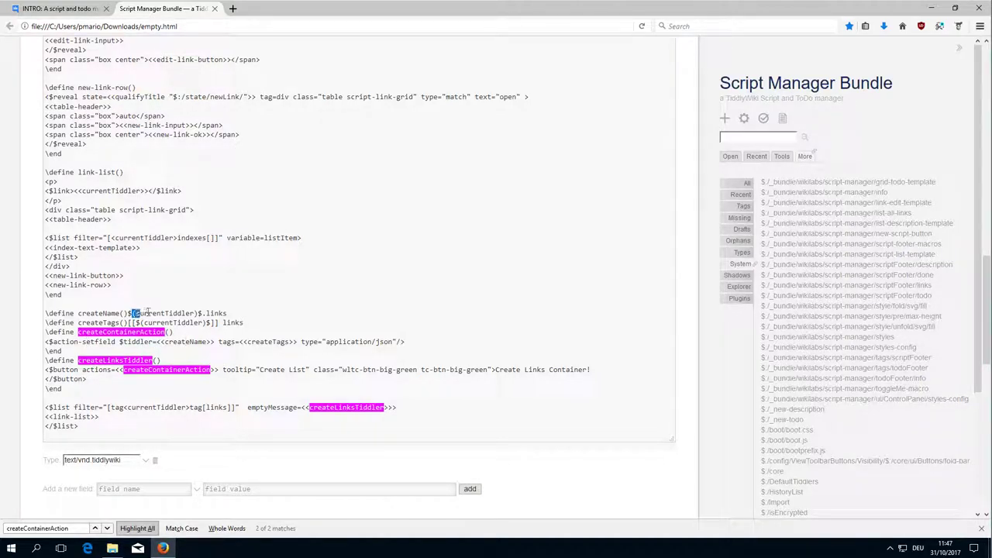
click(240, 313)
drag(227, 313, 208, 313)
Create New Tiddler 3's links container, view New Tiddler 3.links, then close it
scroll(686, 256, up, 5)
scroll(686, 255, up, 5)
scroll(687, 256, up, 5)
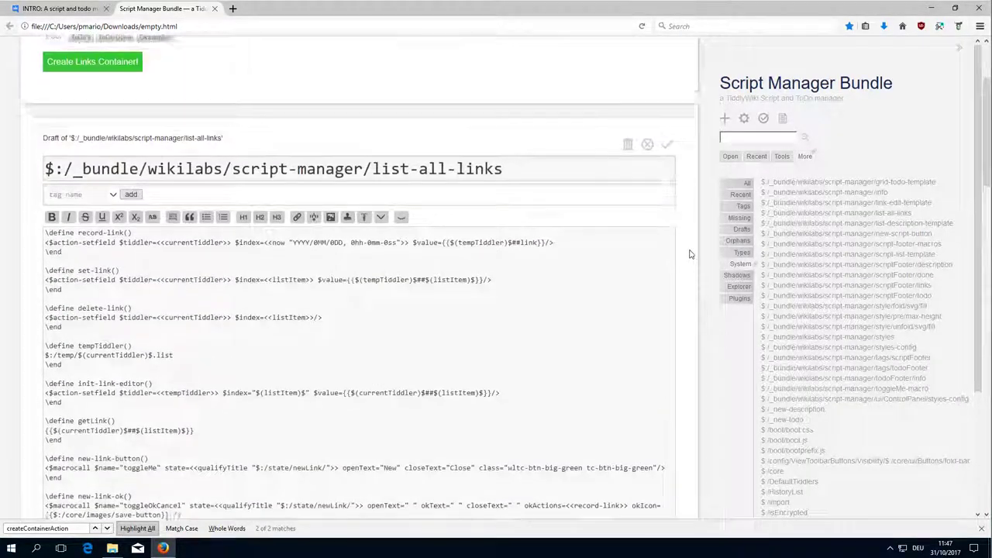
click(126, 199)
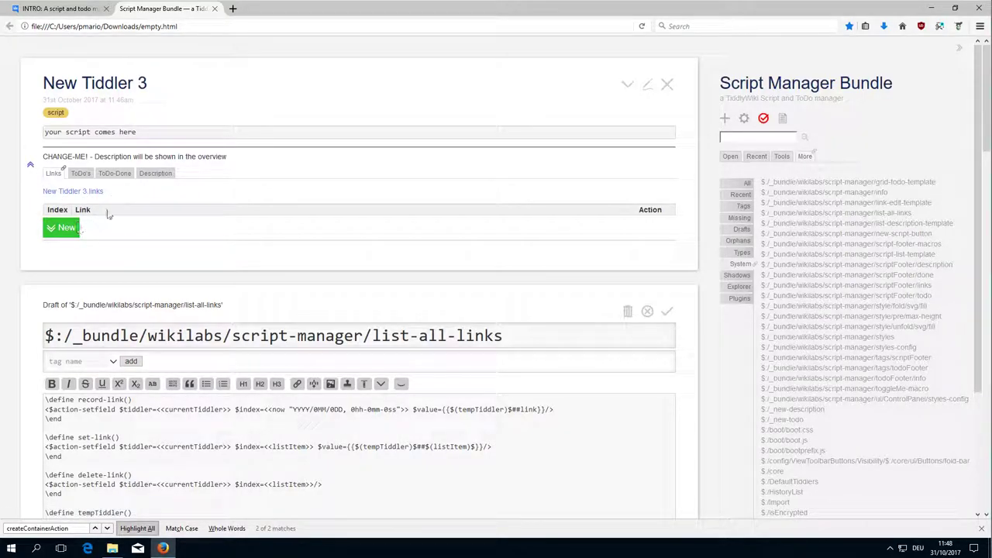
click(98, 192)
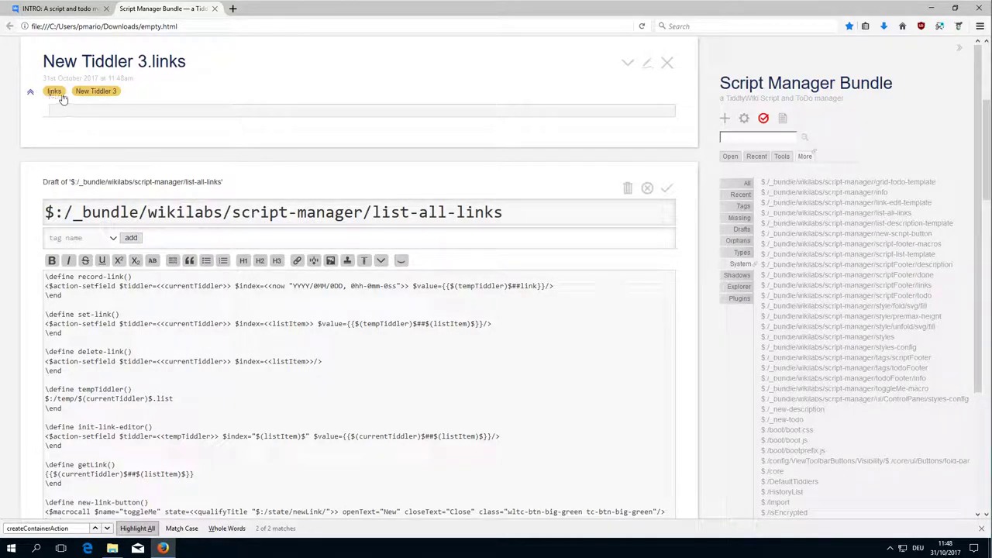
click(94, 91)
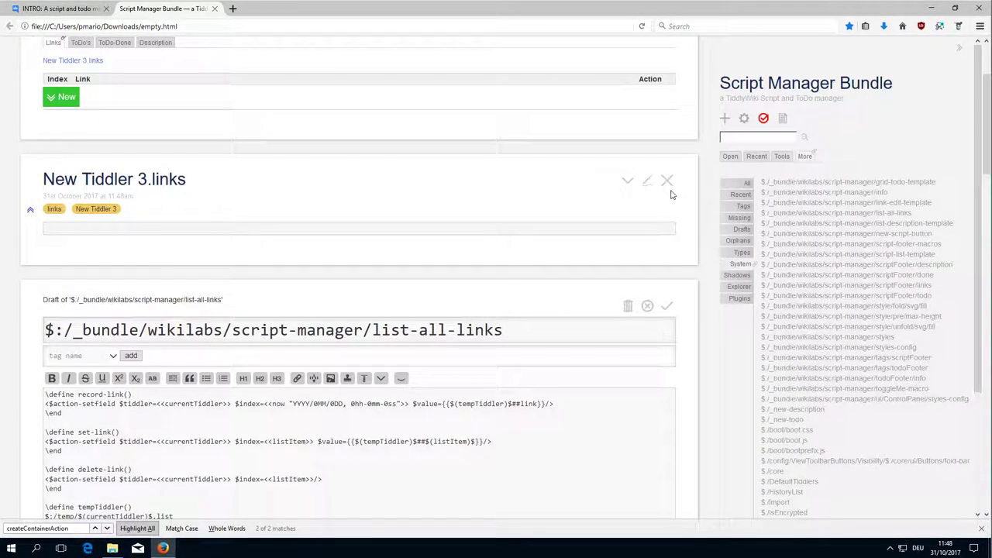
click(665, 181)
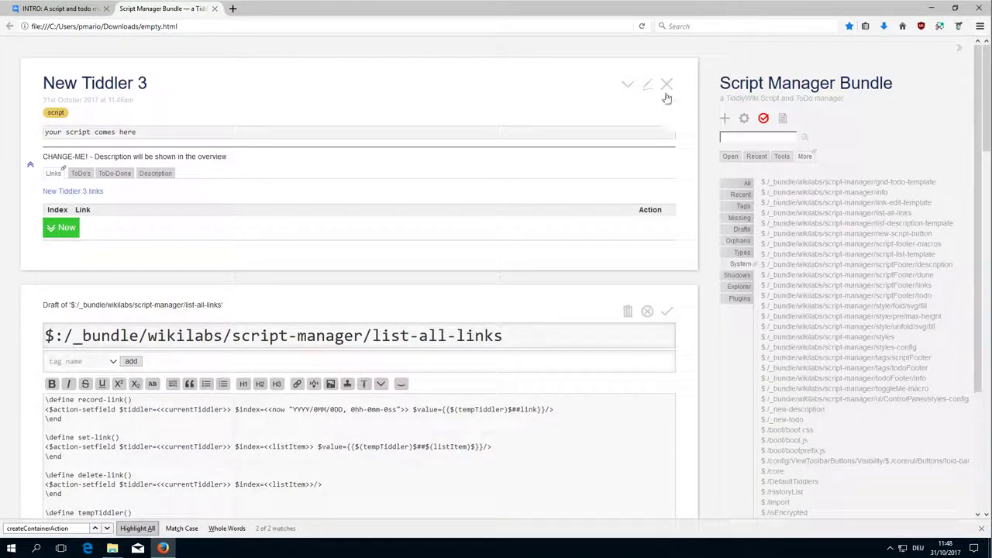
Close New Tiddler 3 and bring the end of the list-all-links code into view
click(666, 84)
scroll(431, 331, down, 2)
scroll(431, 331, down, 3)
scroll(430, 331, down, 3)
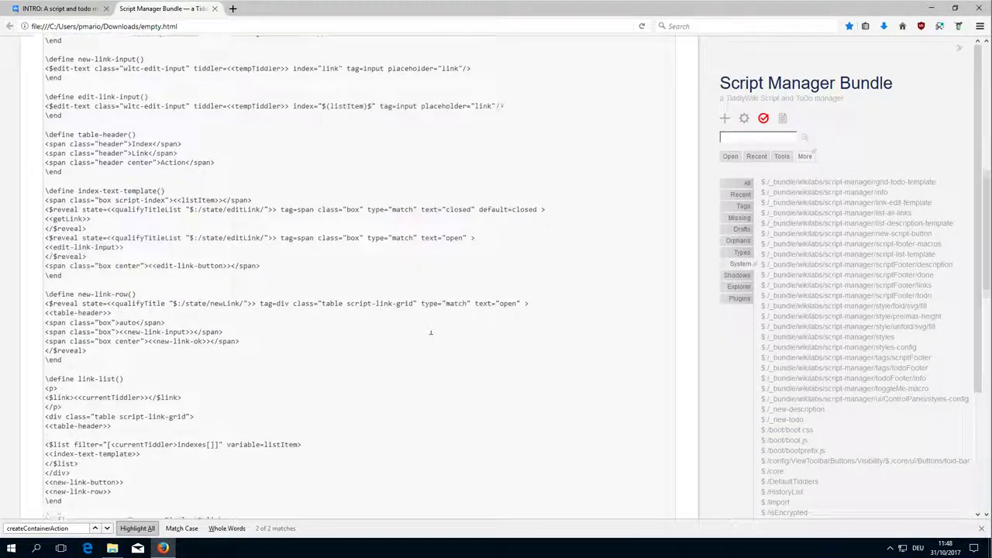
scroll(431, 331, down, 3)
scroll(431, 330, down, 3)
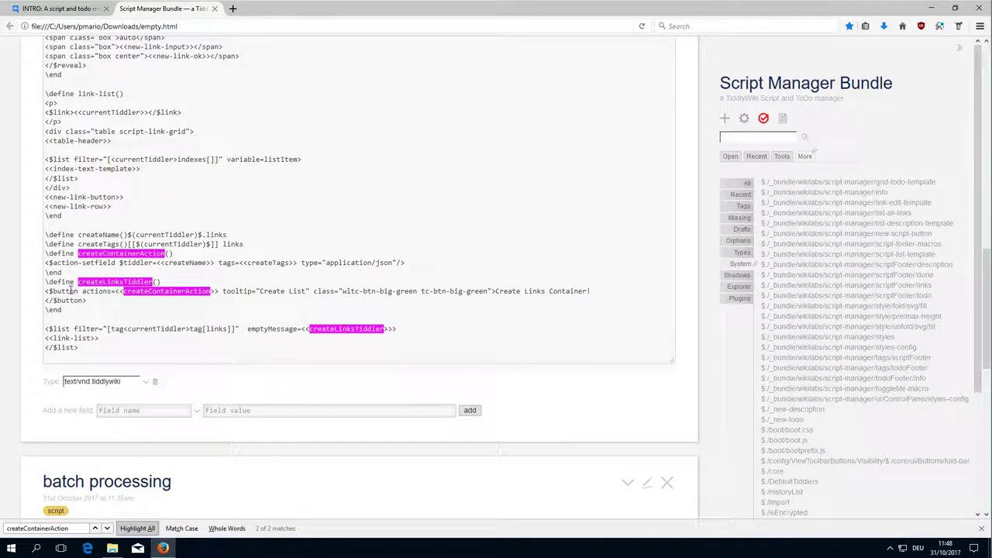
Highlight the $action-setfield line and the createLinksTiddler call in the empty message
drag(70, 263, 115, 264)
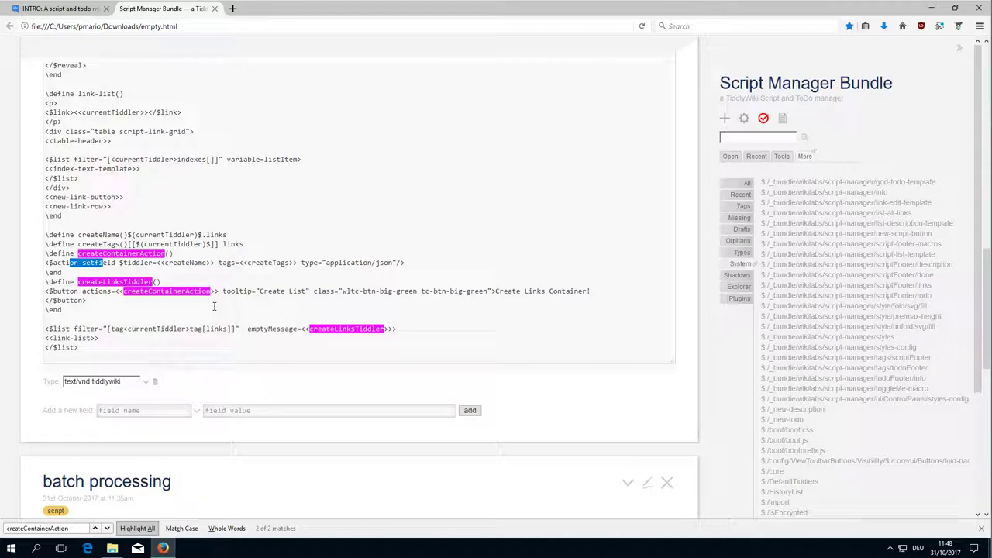
click(303, 336)
drag(310, 330, 397, 330)
click(399, 331)
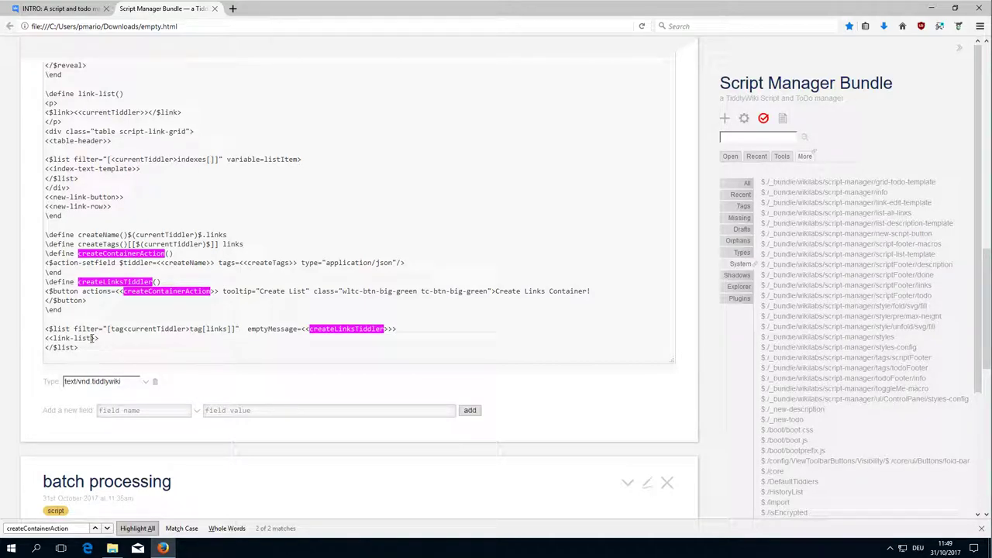
drag(91, 339, 53, 338)
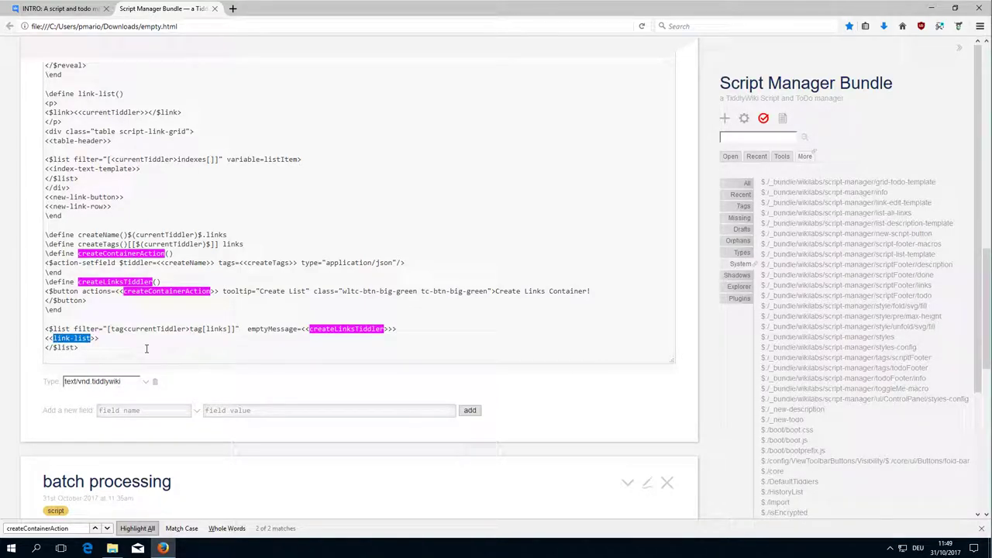
scroll(146, 349, up, 1)
scroll(145, 349, up, 1)
scroll(146, 349, up, 1)
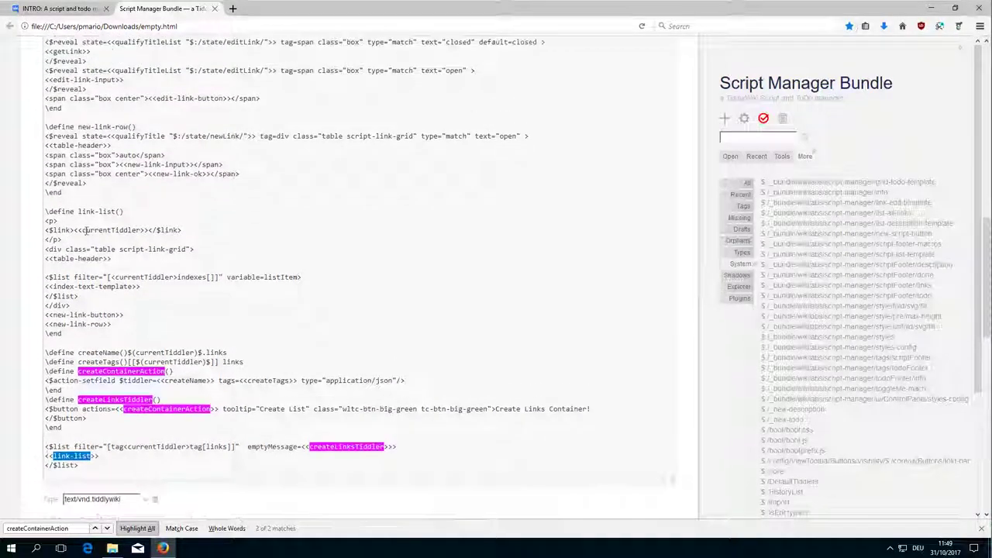
mouse_move(75, 212)
mouse_down()
mouse_move(120, 211)
mouse_move(75, 230)
mouse_move(161, 230)
mouse_up()
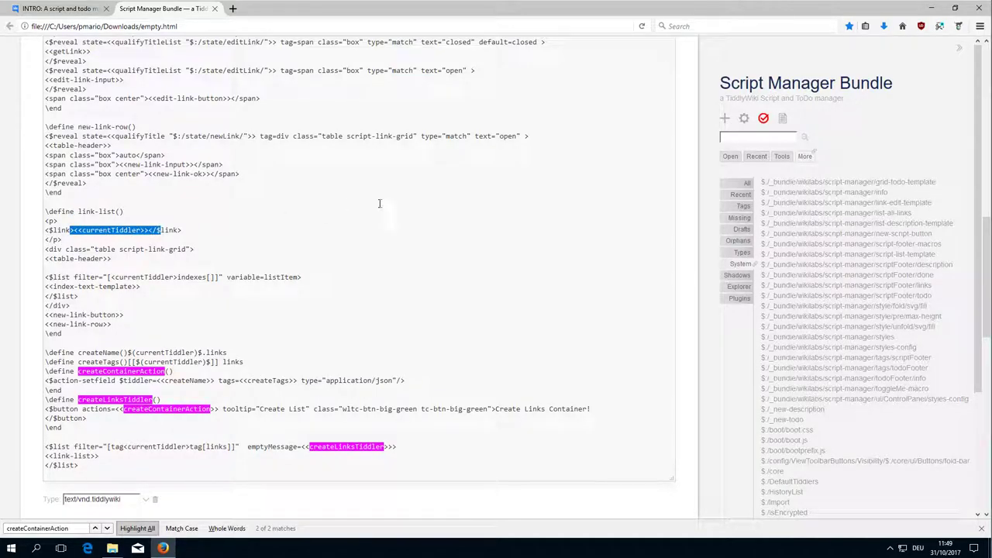
scroll(660, 223, up, 5)
scroll(667, 224, up, 5)
scroll(678, 227, up, 5)
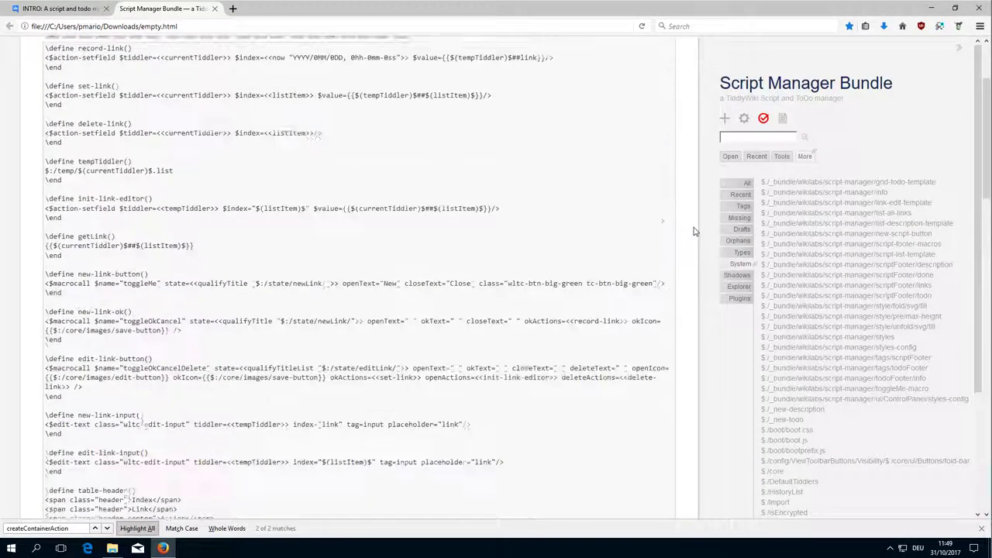
scroll(690, 230, up, 5)
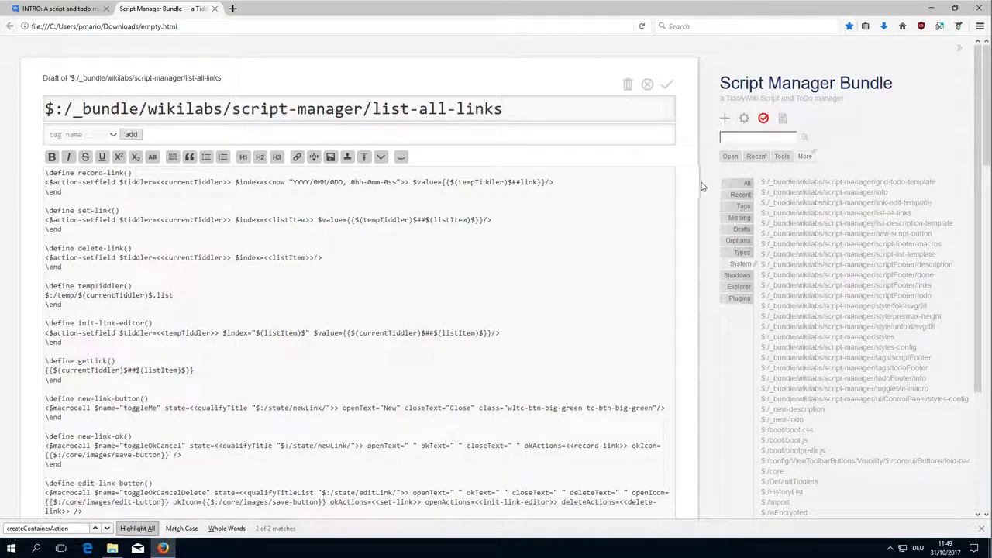
From the Recent tab, open and close New Tiddler 3 and its .links, then jump to batch processing
scroll(703, 185, down, 1)
scroll(704, 185, down, 1)
click(757, 158)
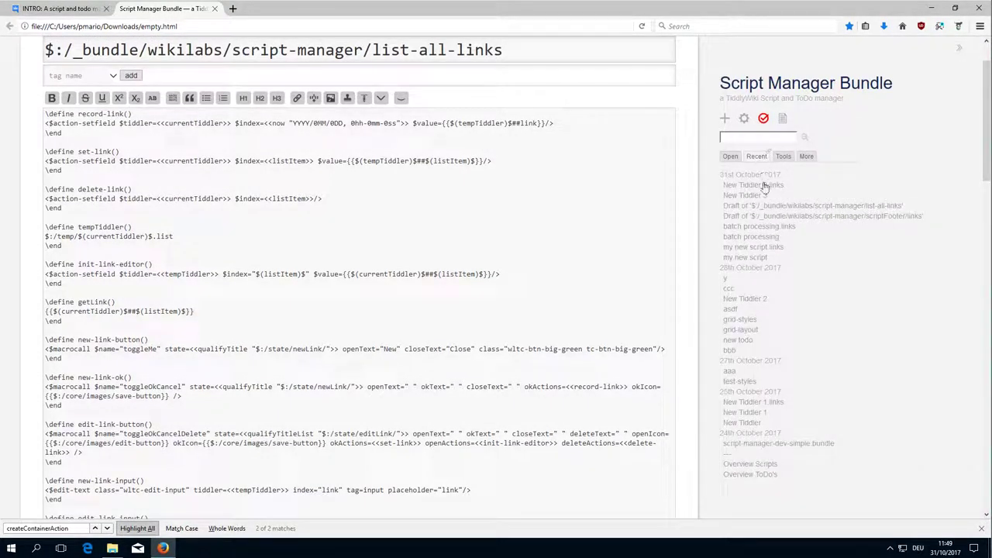
click(759, 185)
click(745, 195)
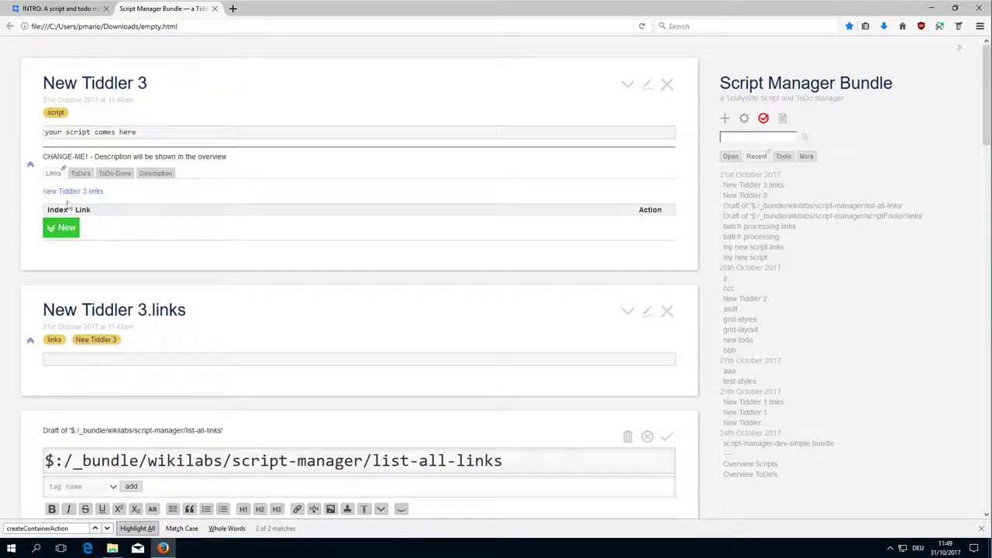
click(667, 85)
click(667, 83)
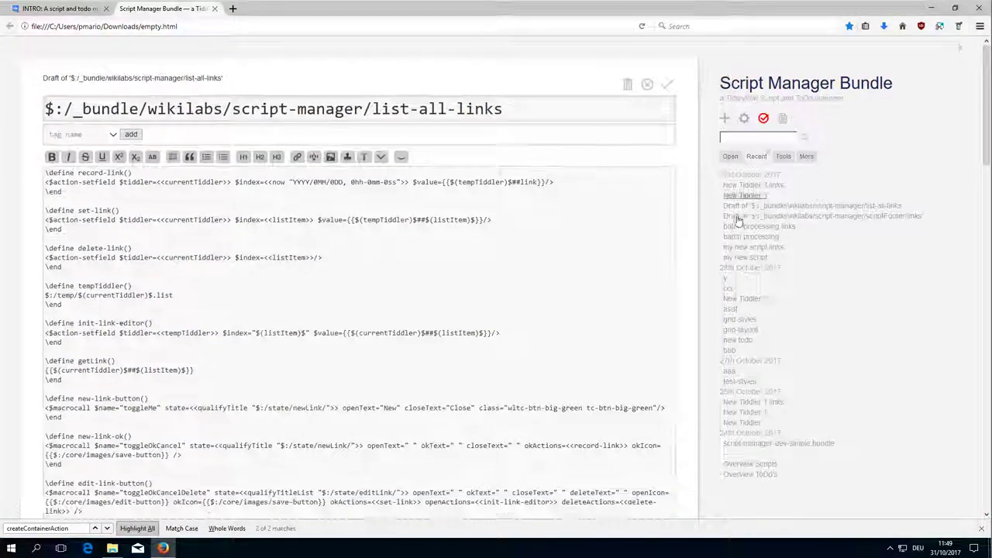
click(750, 238)
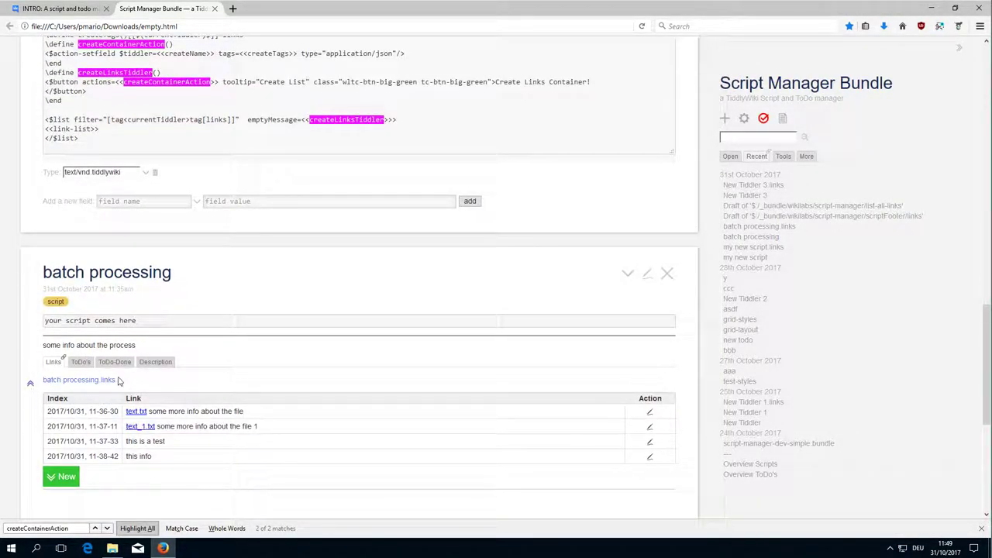
scroll(194, 269, up, 5)
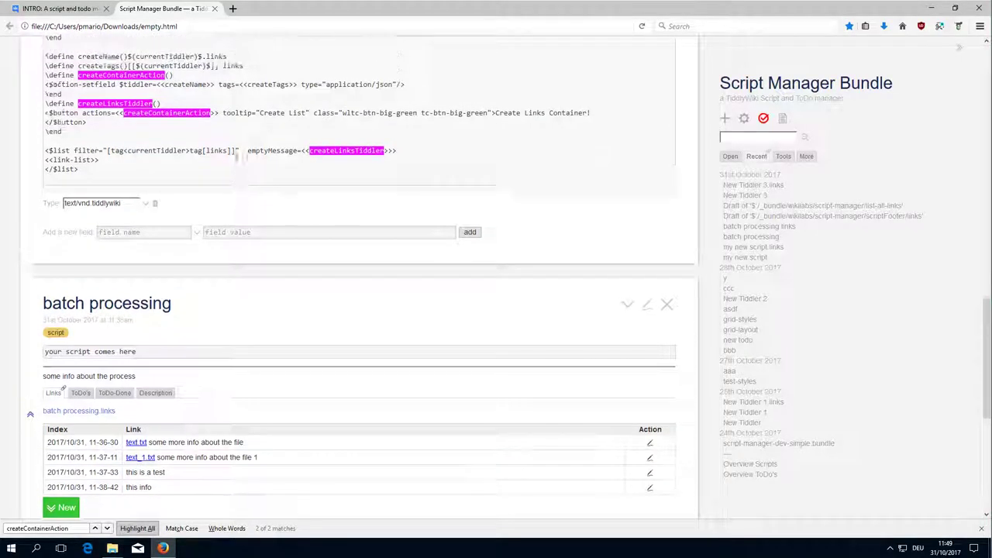
scroll(237, 158, up, 2)
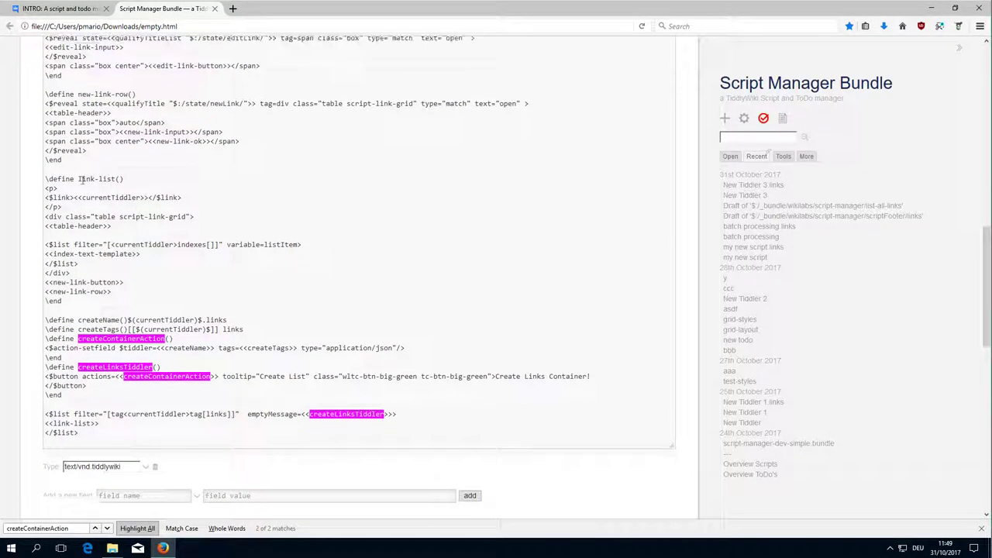
drag(75, 184, 125, 180)
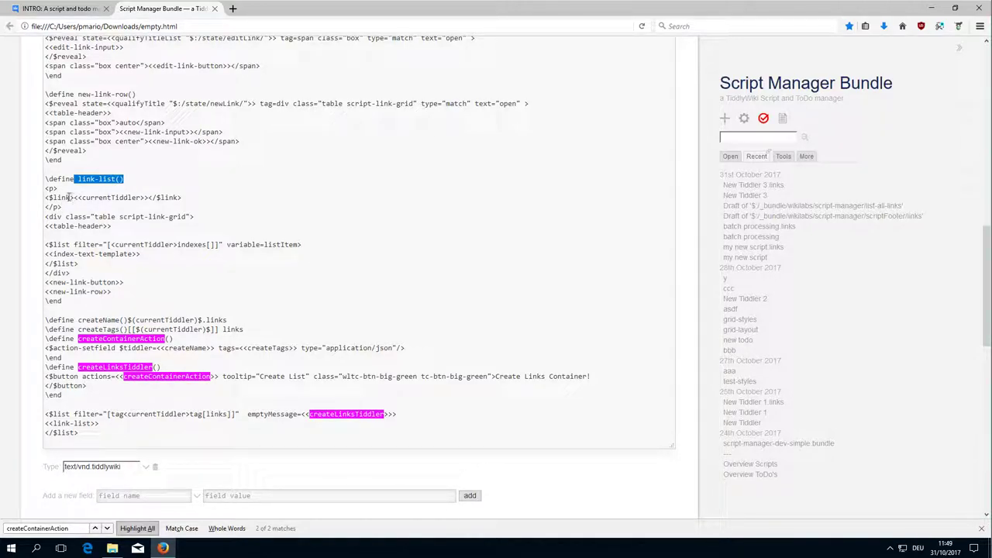
drag(68, 197, 181, 198)
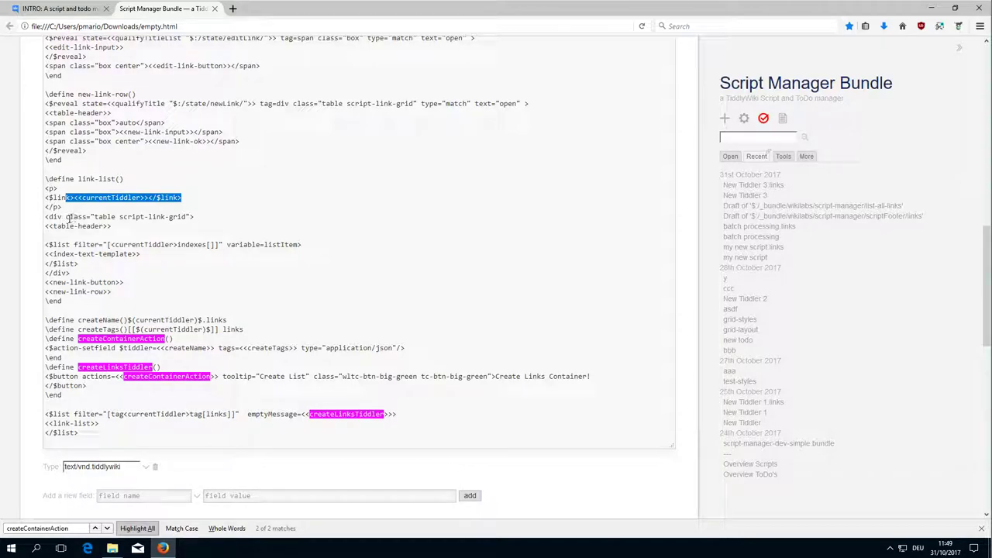
double_click(58, 217)
drag(61, 217, 183, 217)
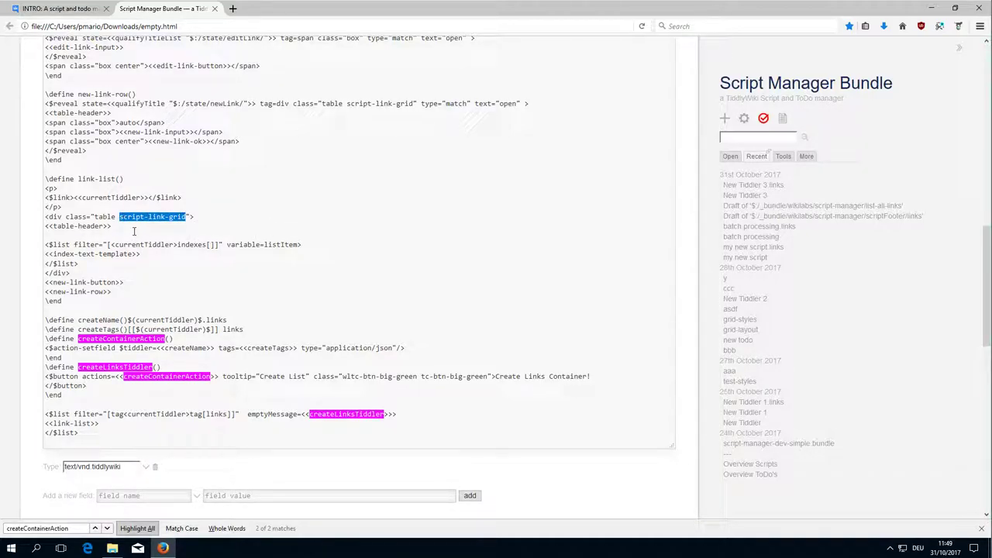
scroll(252, 264, down, 5)
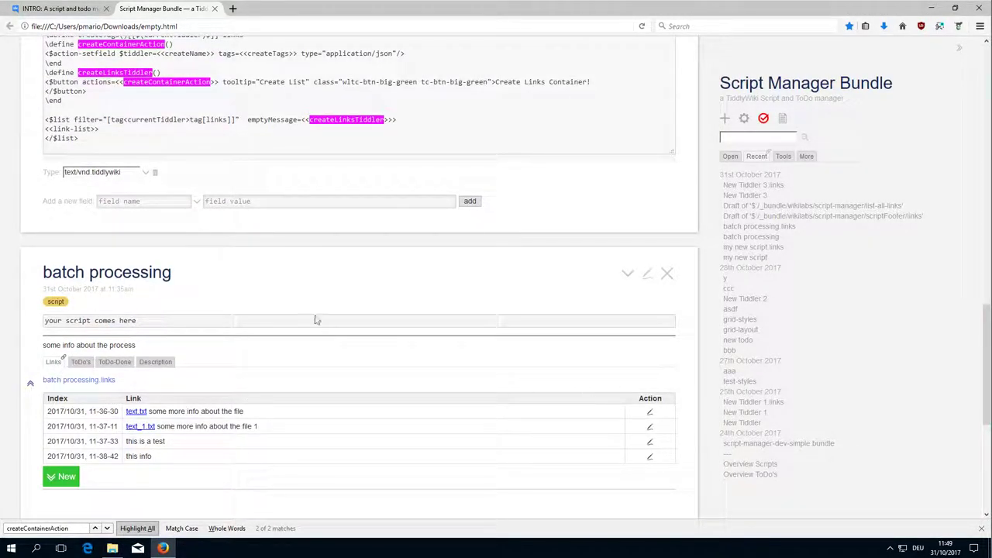
scroll(315, 316, up, 3)
scroll(315, 316, up, 1)
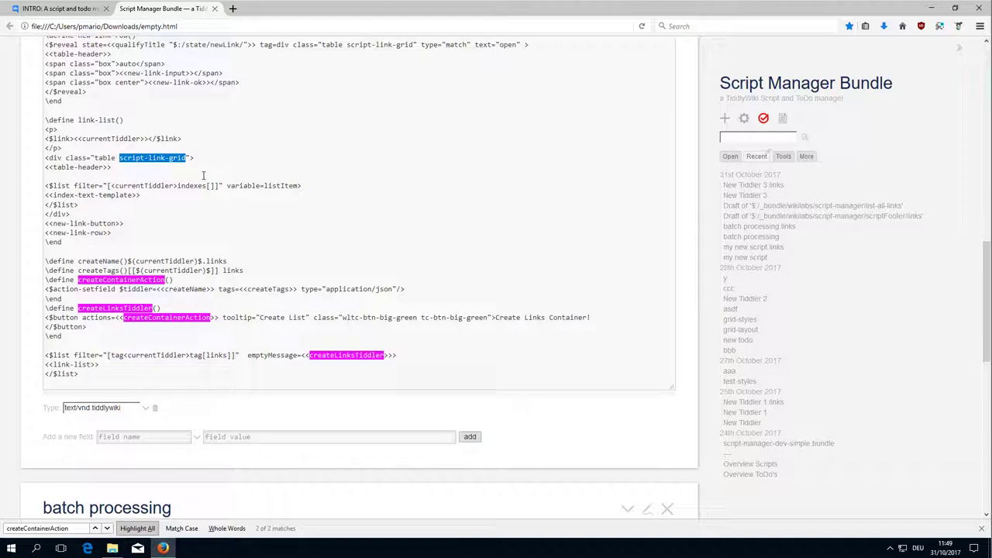
drag(48, 186, 72, 186)
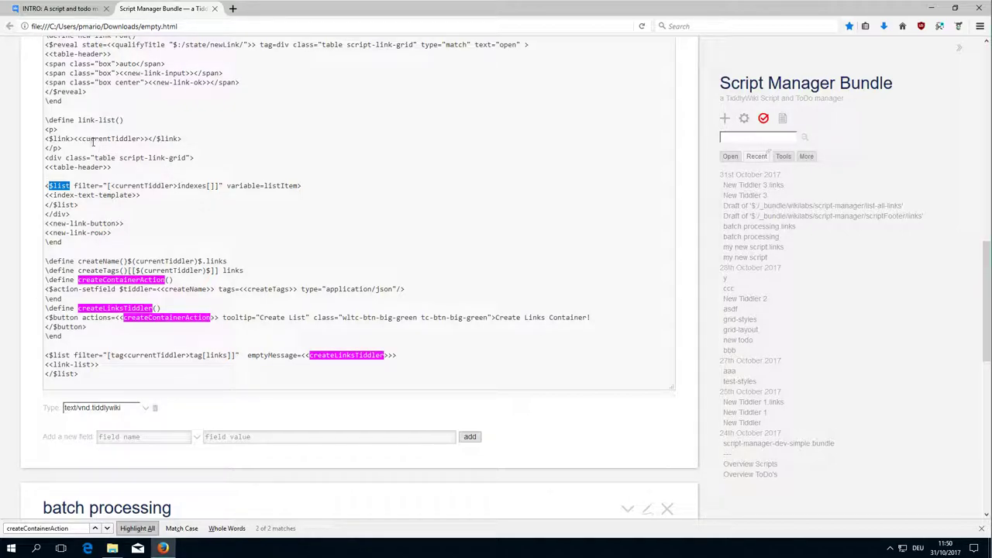
click(140, 340)
drag(80, 355, 231, 358)
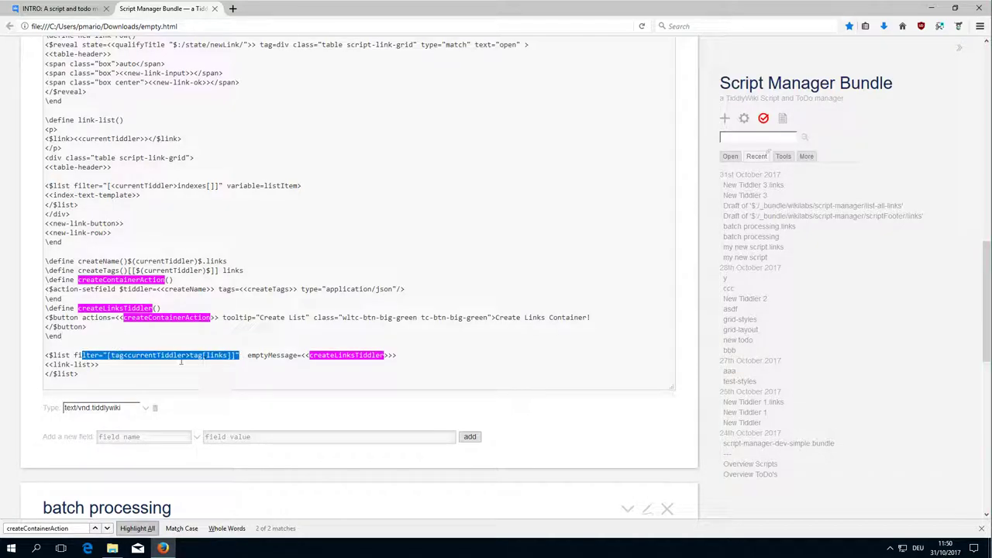
click(126, 356)
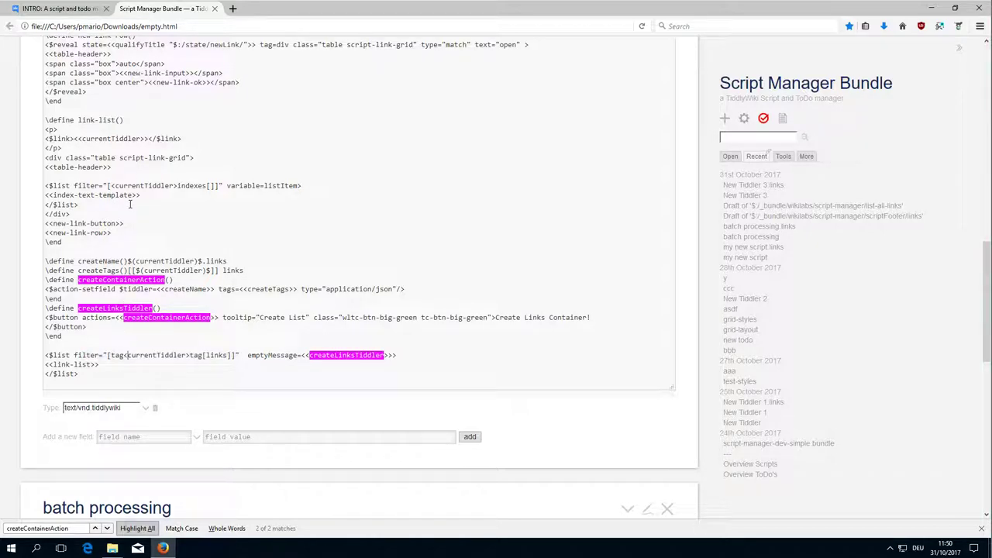
drag(124, 186, 211, 186)
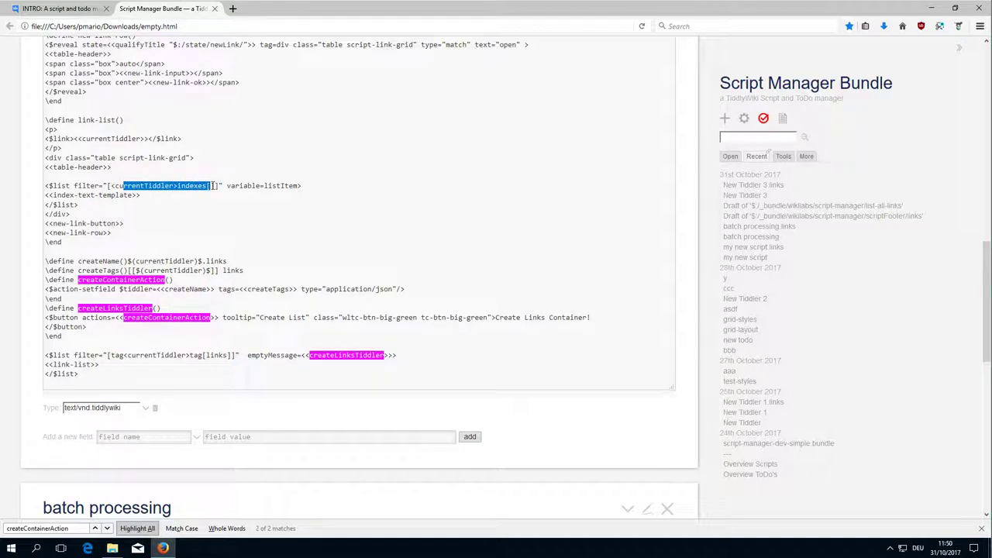
drag(227, 186, 304, 187)
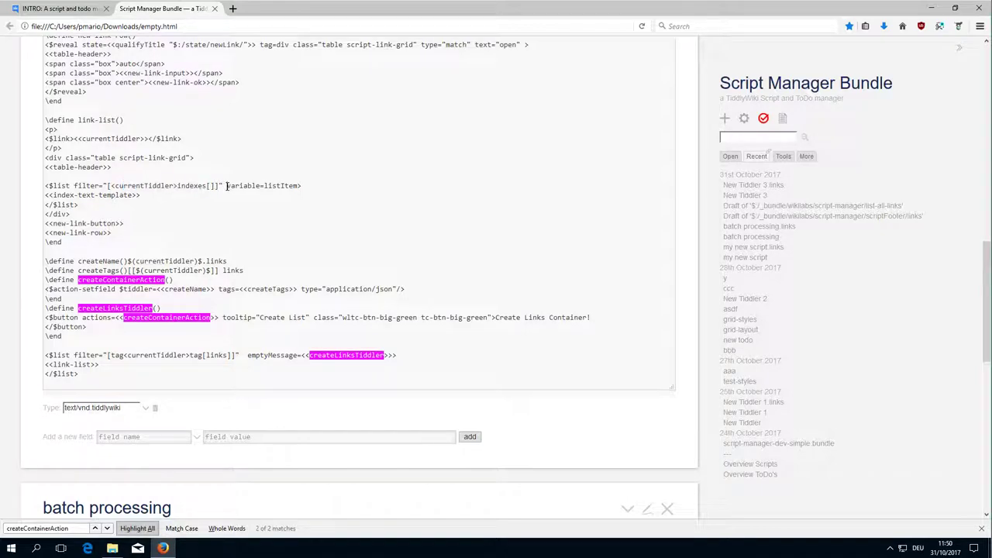
click(304, 186)
double_click(280, 186)
Select the <<index-text-template>> call and drag it into the find bar as the search term
scroll(684, 257, up, 2)
scroll(62, 341, down, 4)
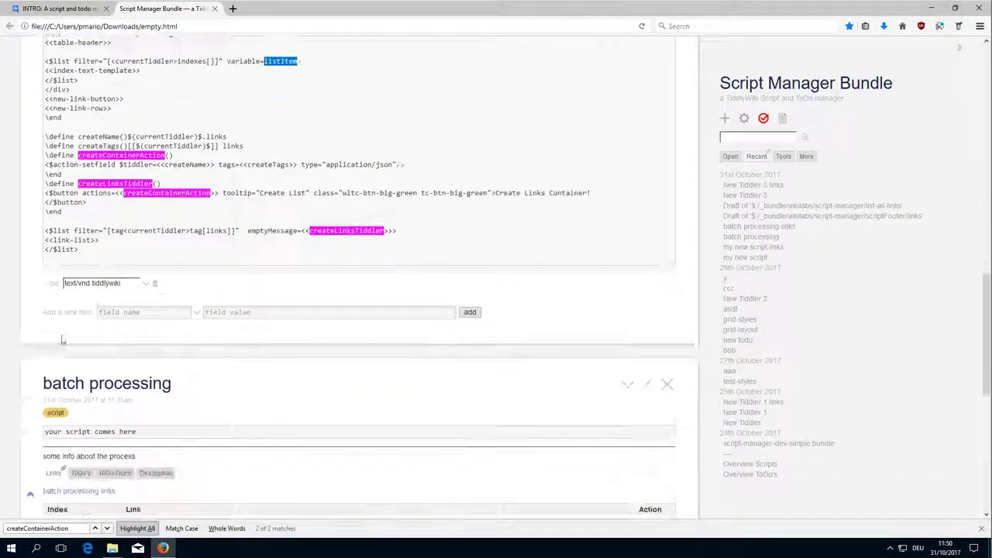
scroll(98, 405, down, 1)
scroll(100, 440, down, 5)
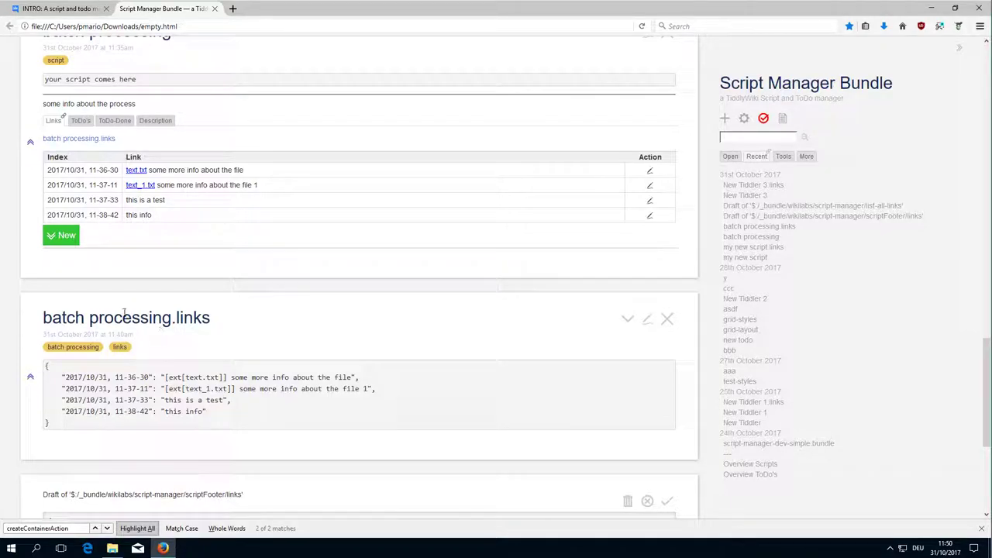
scroll(133, 348, up, 1)
scroll(133, 349, up, 3)
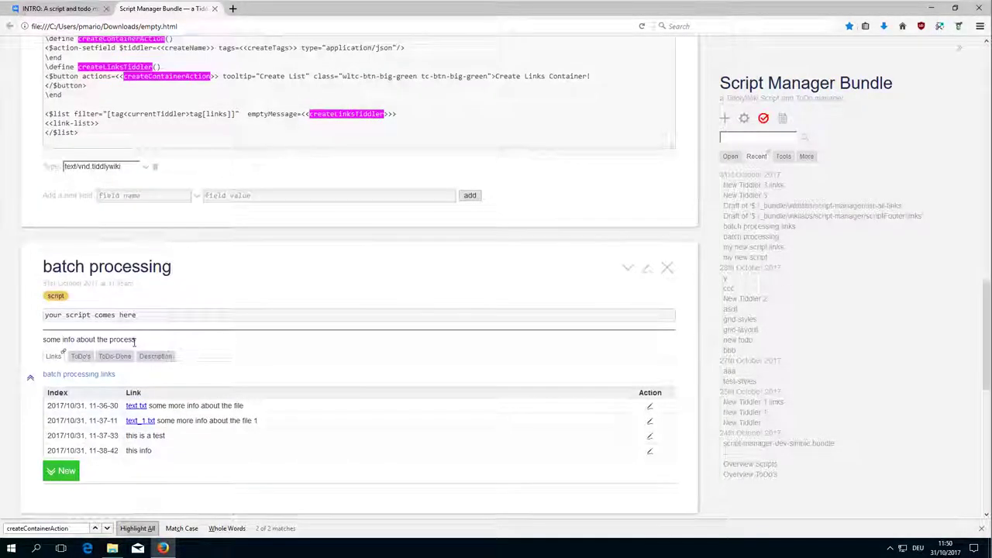
scroll(132, 310, up, 3)
scroll(128, 266, up, 2)
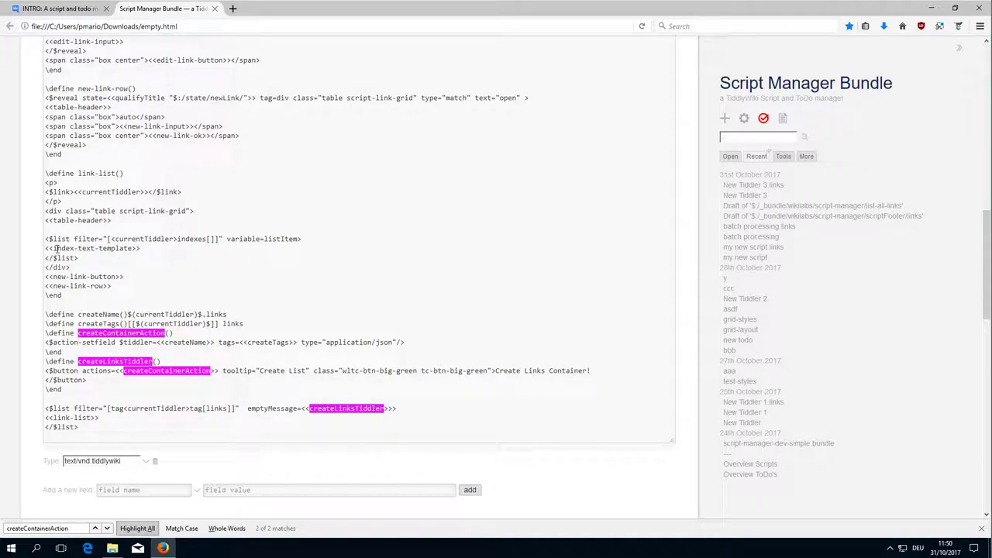
drag(159, 249, 45, 249)
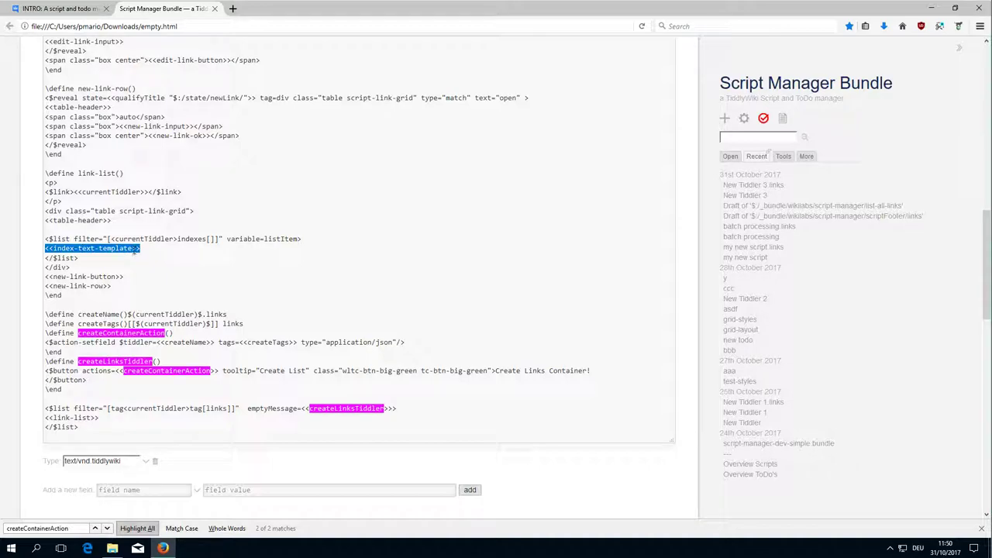
scroll(196, 250, up, 3)
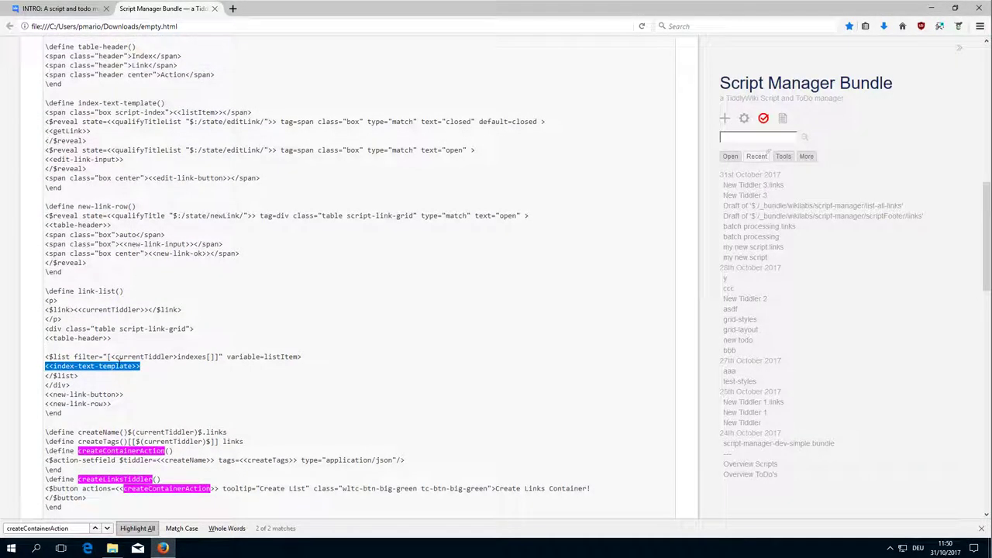
mouse_move(120, 366)
mouse_down()
mouse_move(53, 365)
mouse_move(39, 529)
mouse_up()
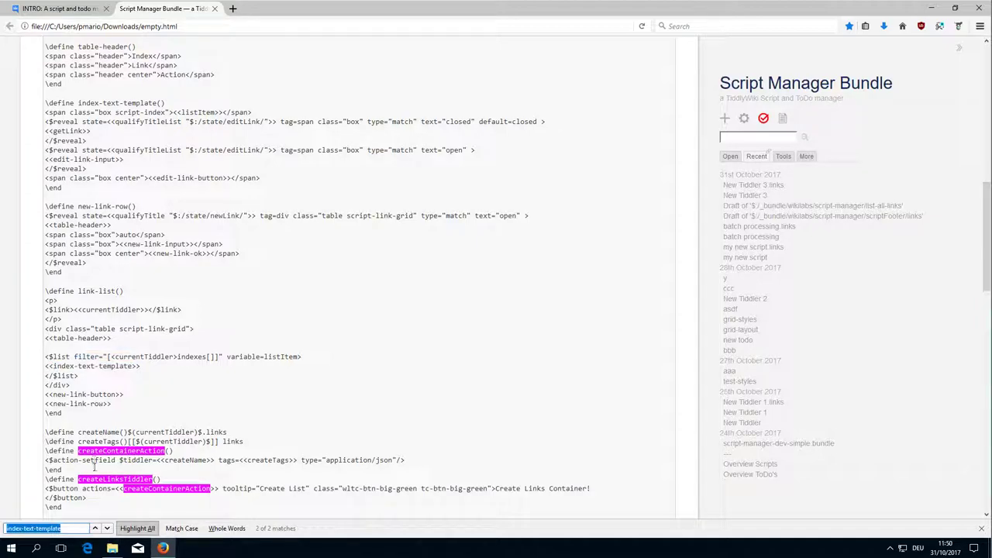
Highlight all index-text-template matches, then scroll to batch processing's four-entry links table
click(136, 528)
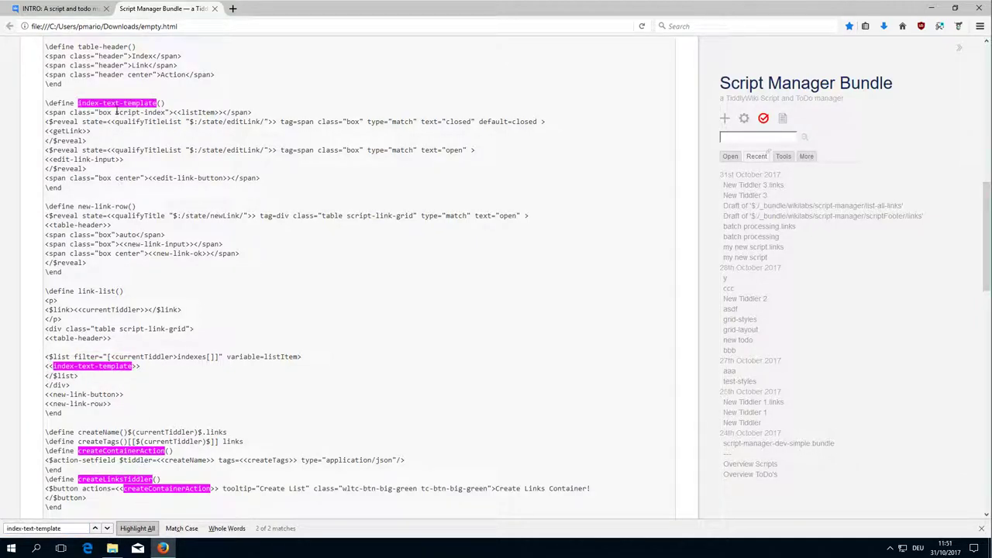
scroll(116, 112, up, 3)
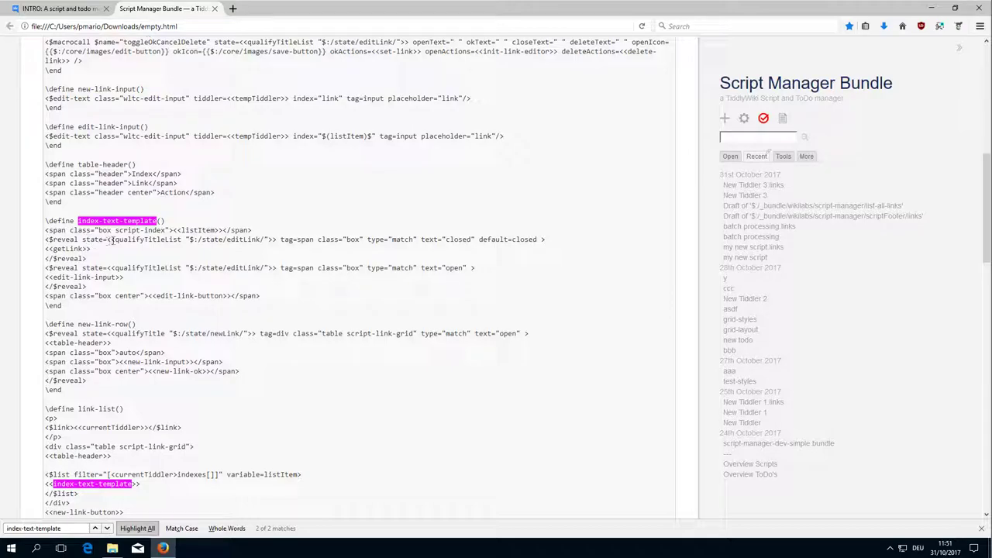
scroll(255, 316, down, 1)
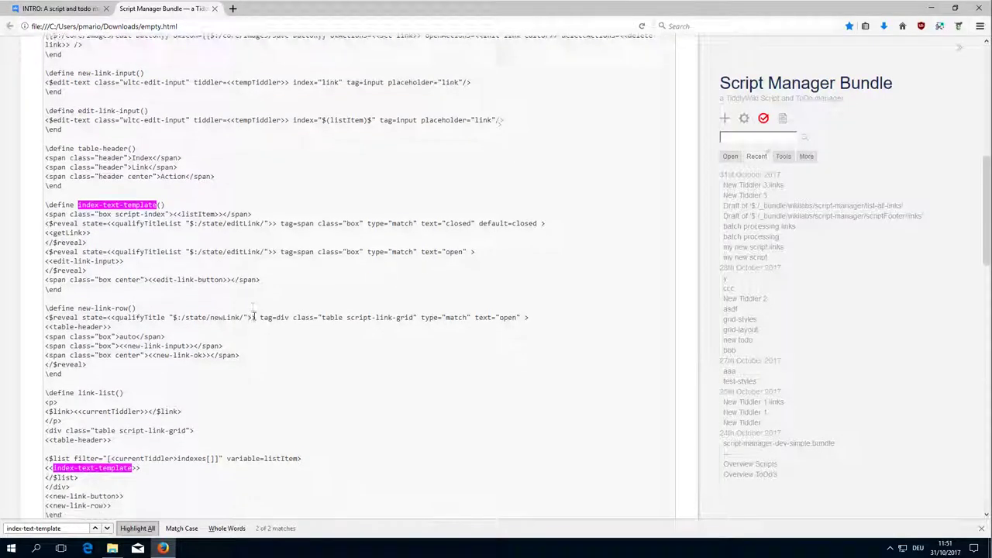
scroll(349, 325, down, 6)
scroll(421, 336, down, 3)
scroll(468, 363, down, 2)
scroll(468, 363, down, 1)
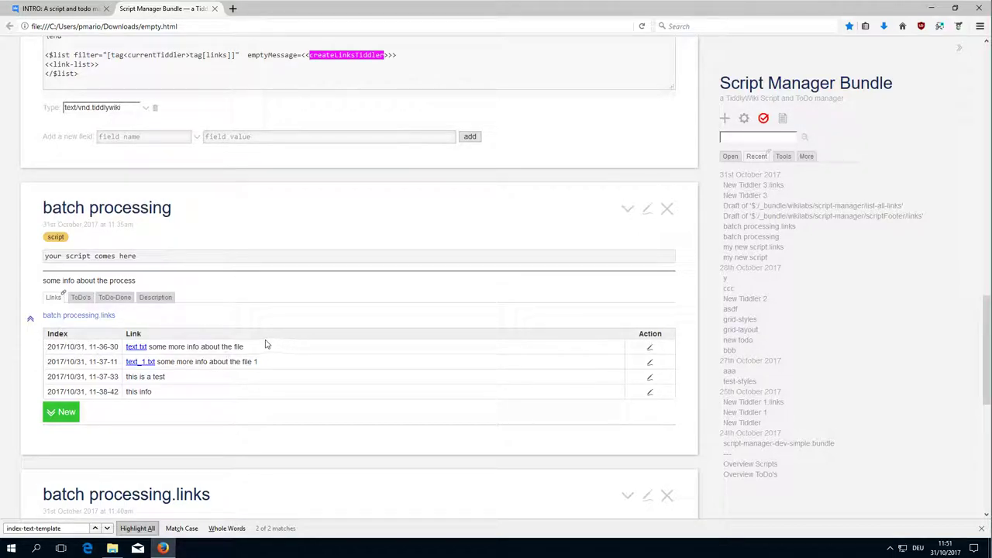
click(648, 347)
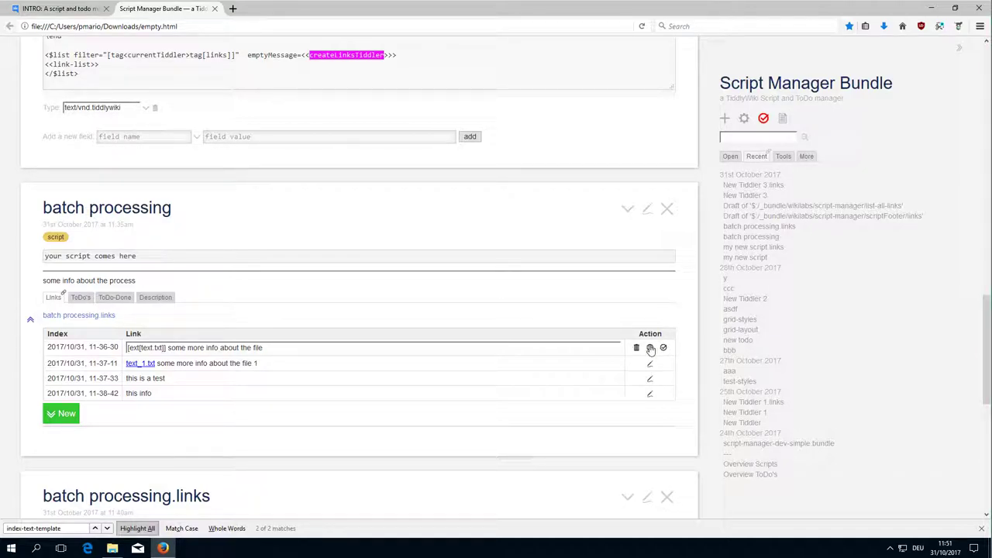
click(651, 348)
scroll(226, 313, up, 4)
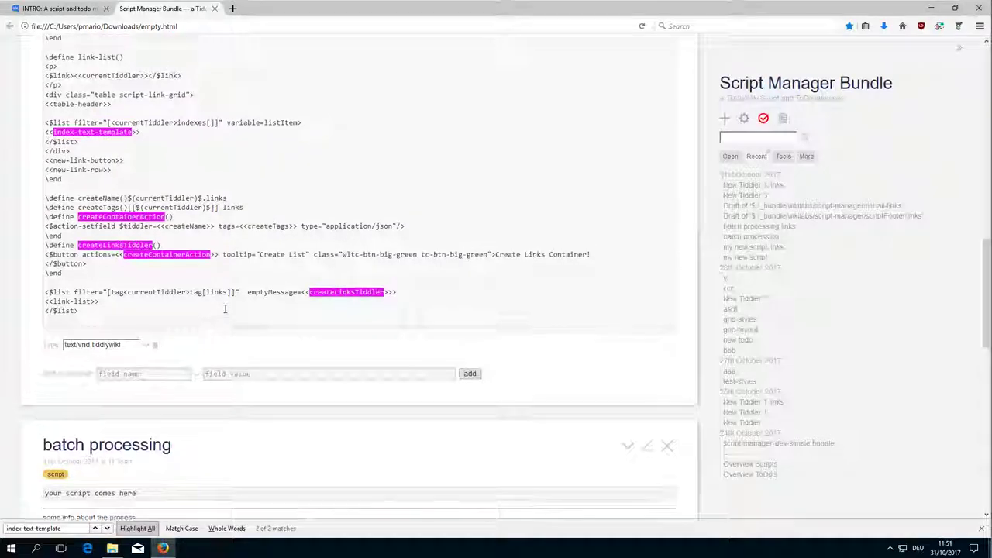
scroll(226, 310, up, 4)
scroll(227, 308, up, 4)
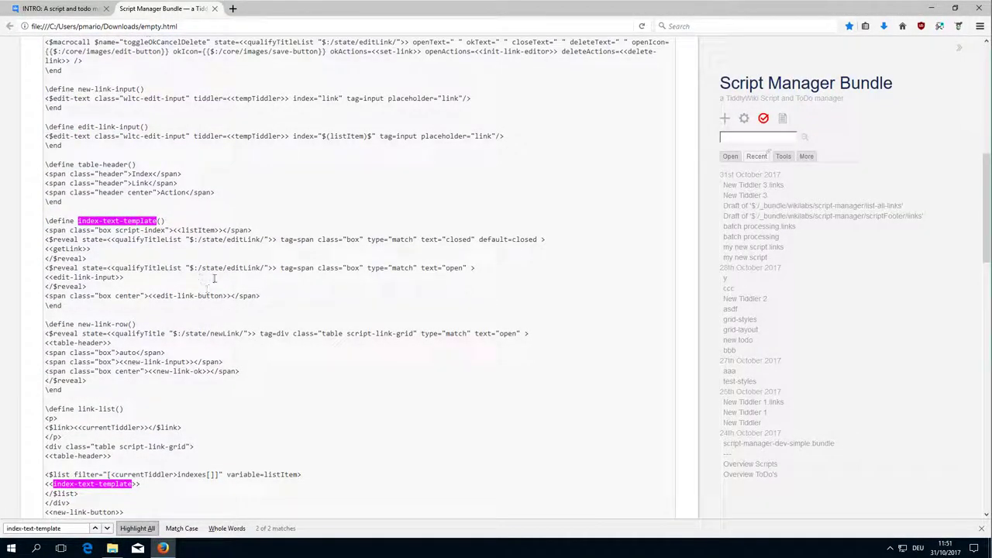
scroll(85, 279, up, 2)
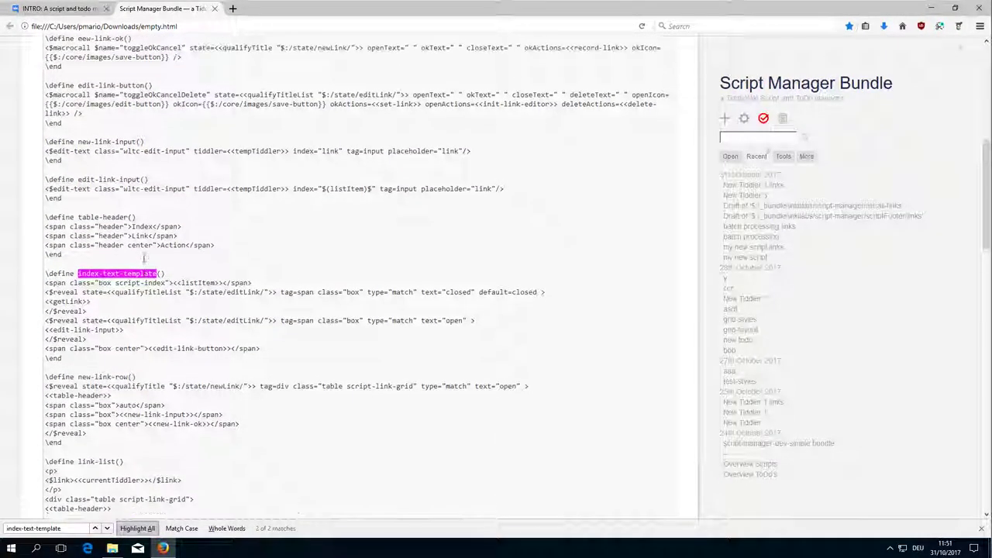
double_click(69, 307)
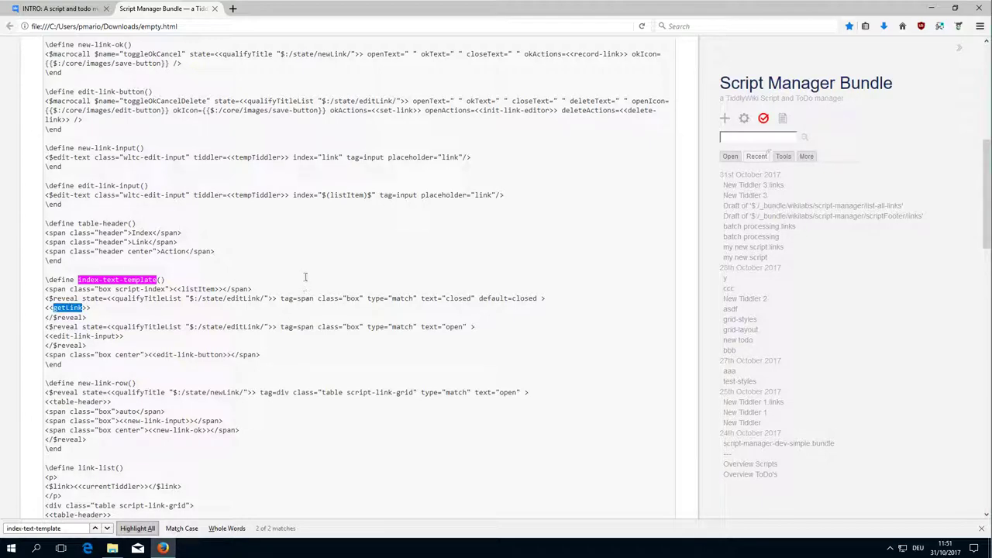
scroll(304, 272, up, 1)
scroll(299, 265, up, 3)
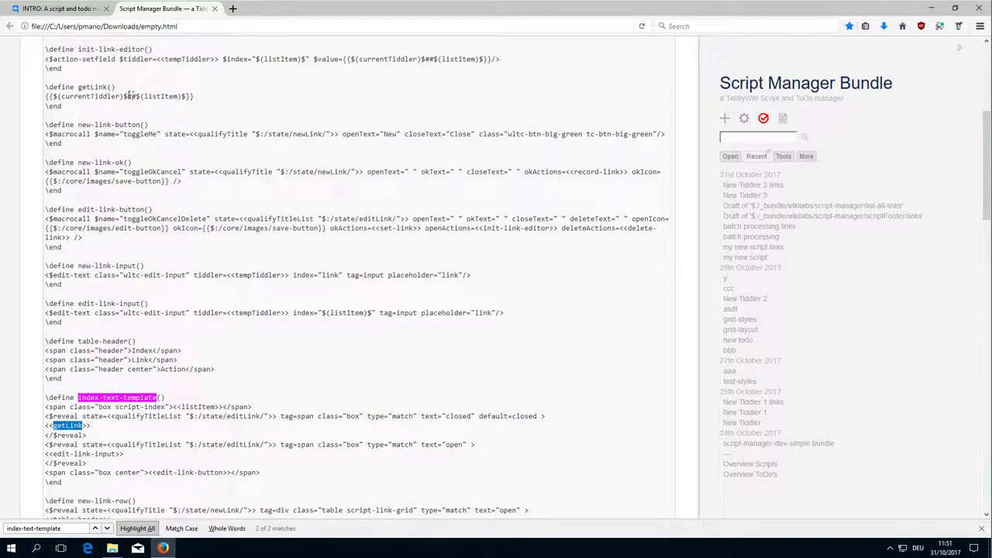
double_click(130, 96)
drag(132, 97, 127, 96)
click(121, 96)
double_click(175, 95)
double_click(113, 97)
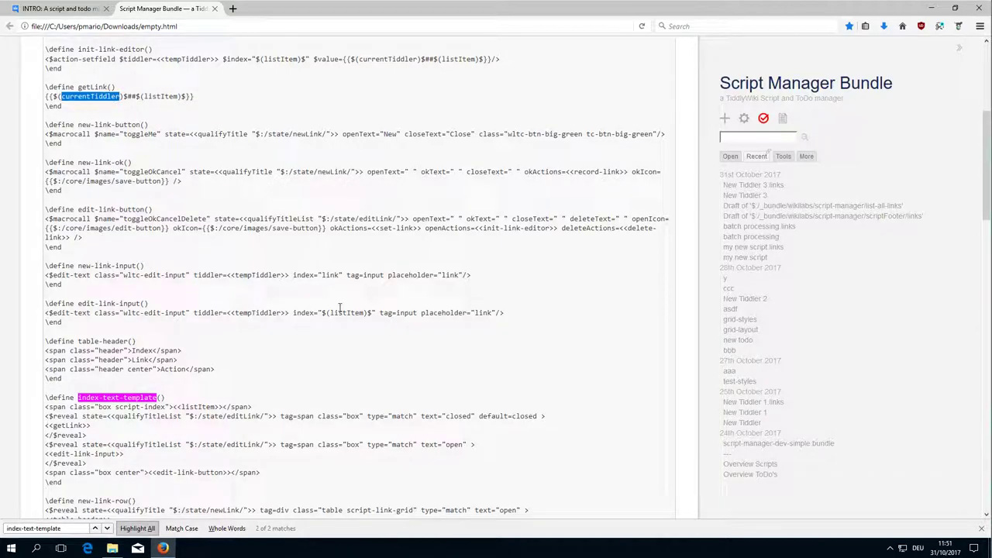
scroll(339, 309, down, 2)
scroll(341, 318, down, 2)
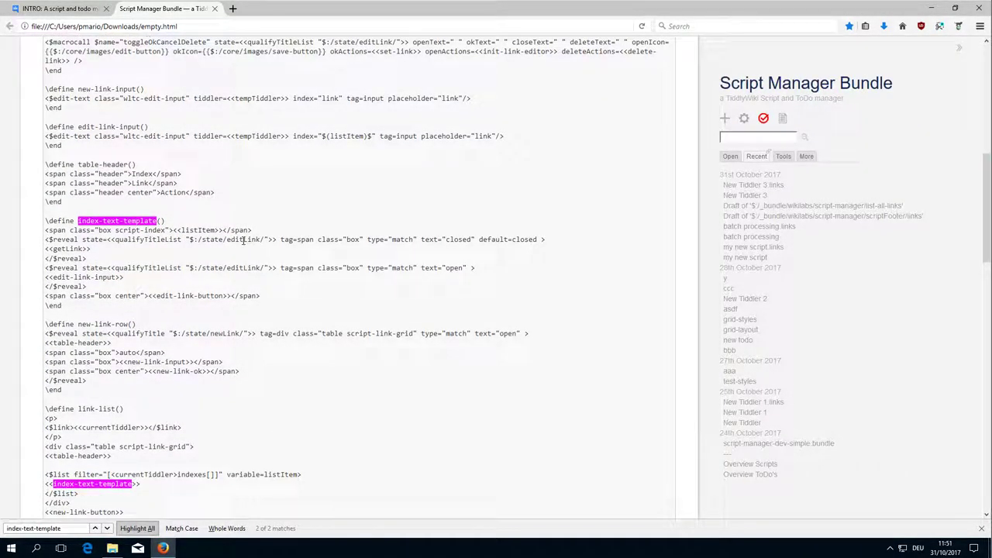
scroll(247, 372, down, 3)
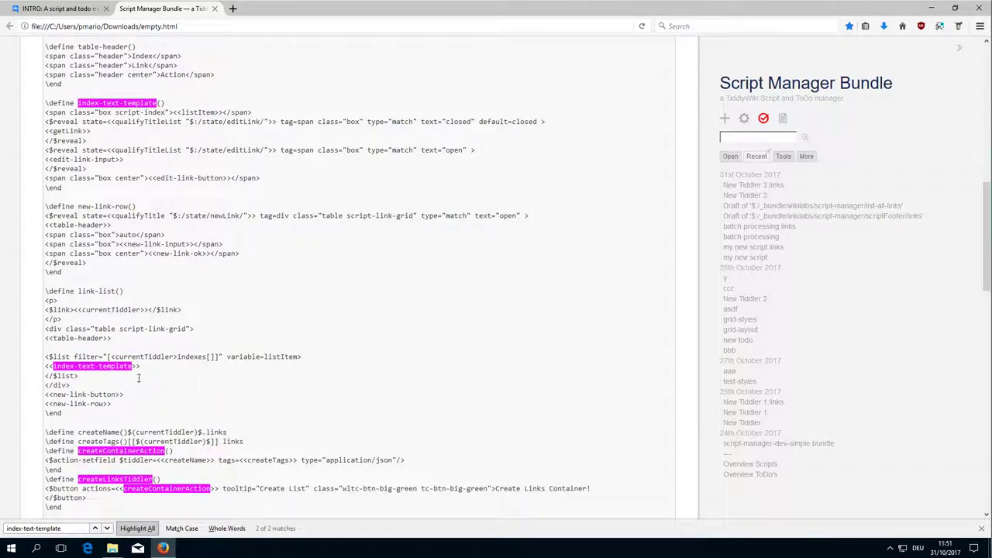
double_click(274, 358)
scroll(193, 358, up, 1)
scroll(194, 358, up, 1)
scroll(193, 358, up, 4)
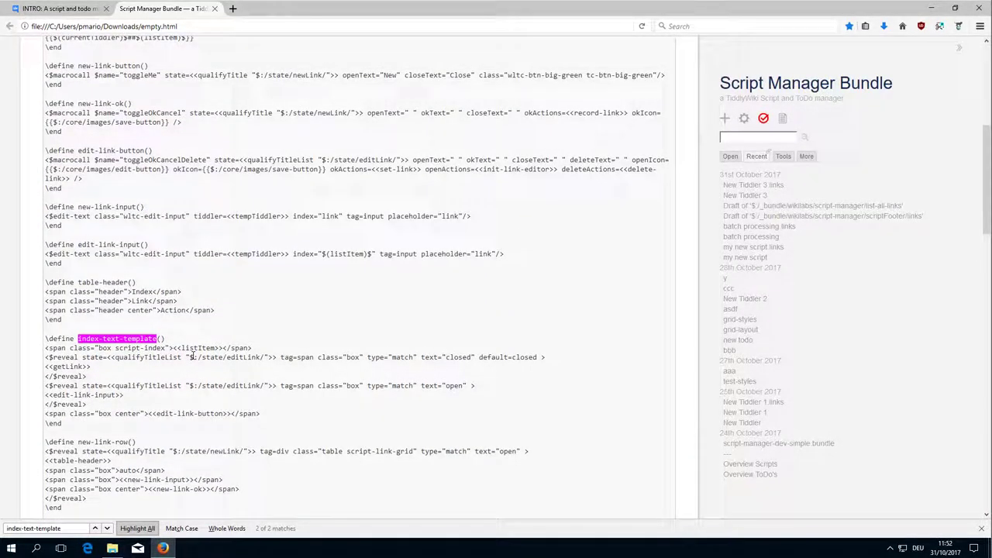
scroll(192, 357, down, 3)
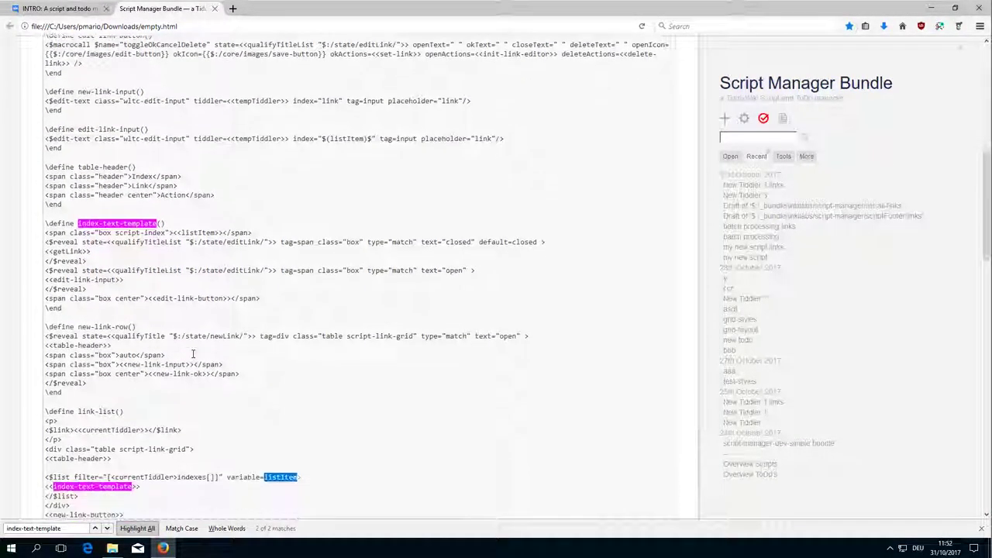
scroll(121, 294, up, 2)
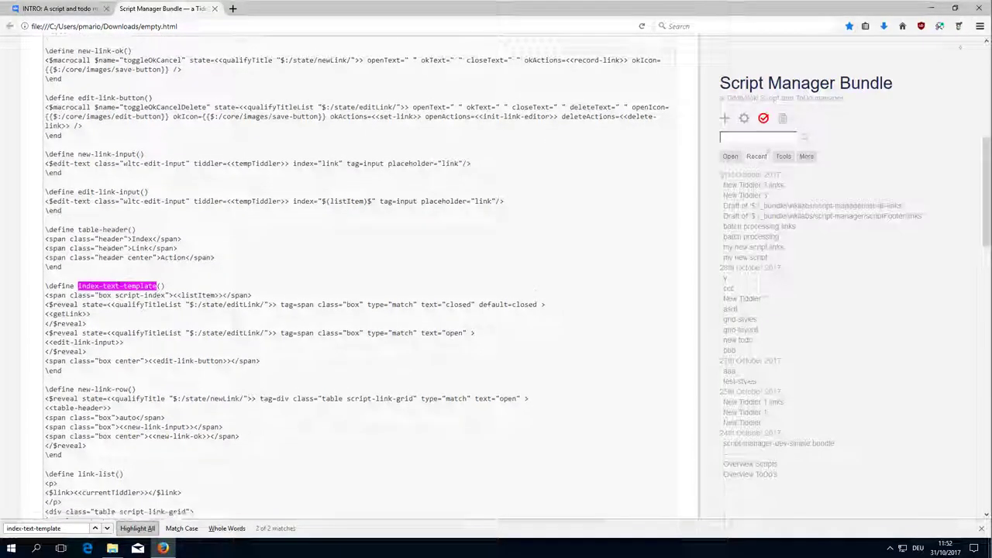
scroll(121, 282, down, 1)
scroll(121, 283, down, 1)
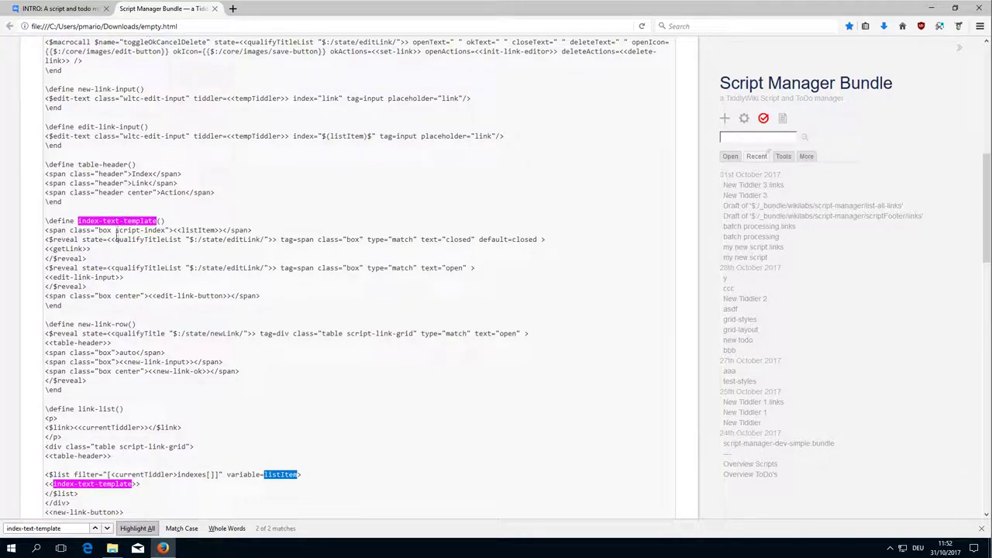
triple_click(80, 249)
scroll(199, 239, up, 1)
scroll(199, 238, up, 2)
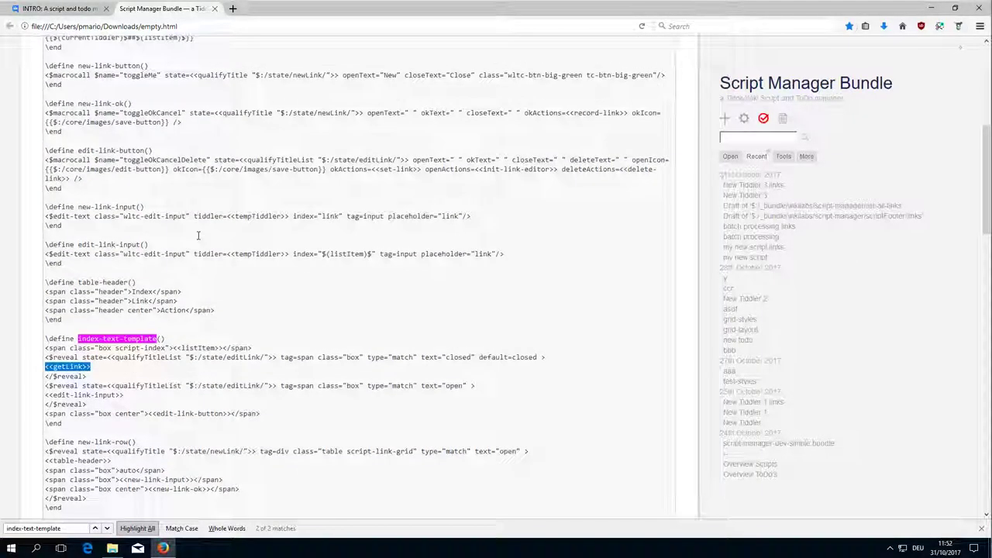
scroll(186, 234, down, 1)
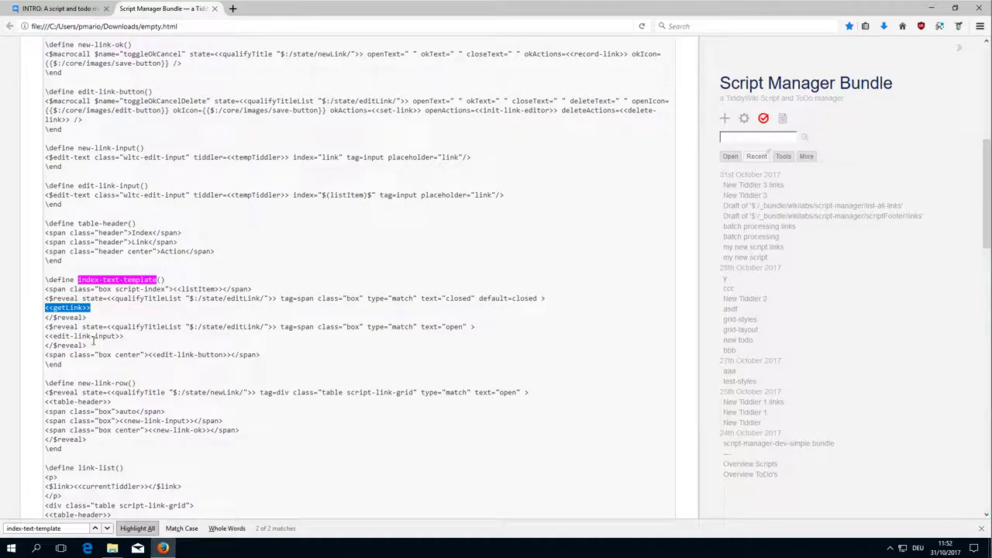
drag(116, 337, 53, 336)
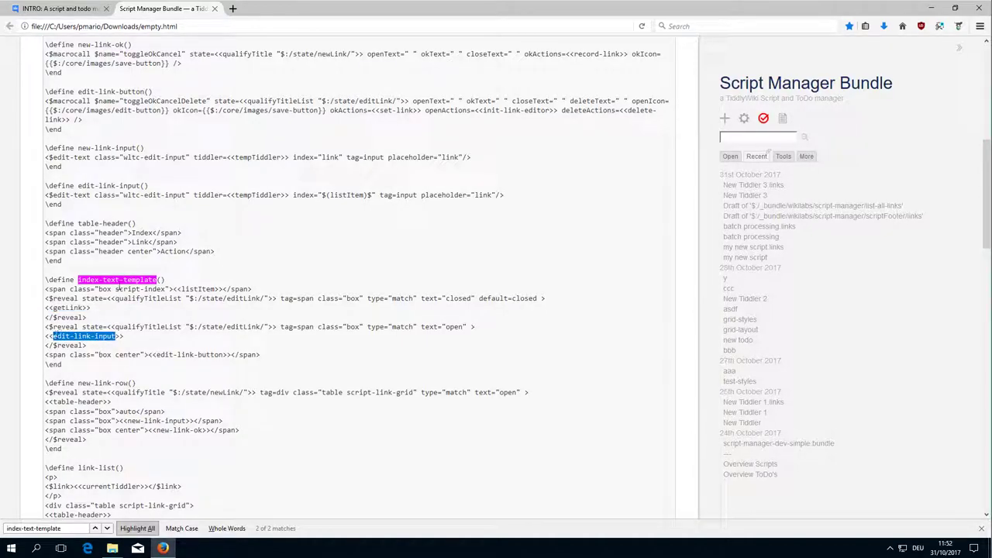
scroll(125, 283, up, 1)
scroll(126, 284, up, 5)
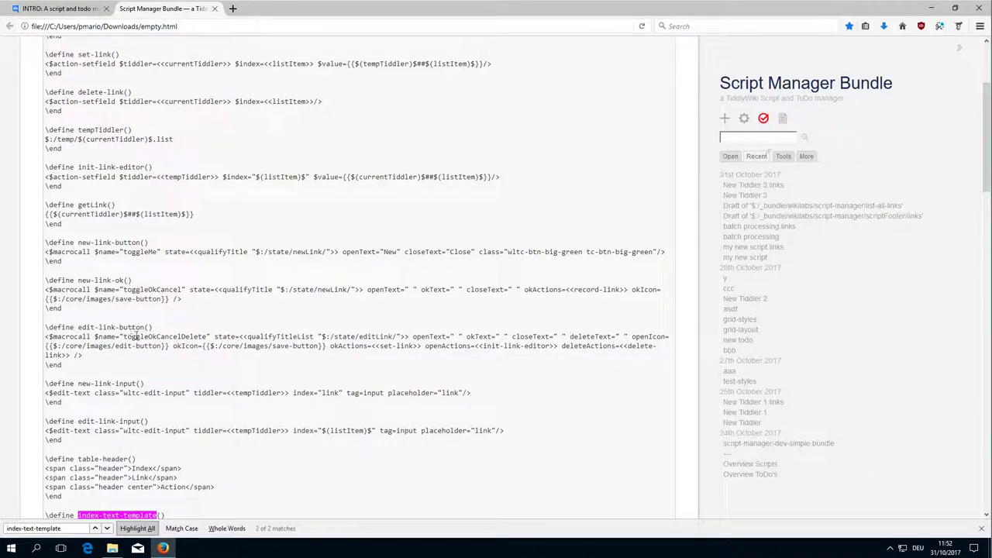
scroll(97, 390, down, 3)
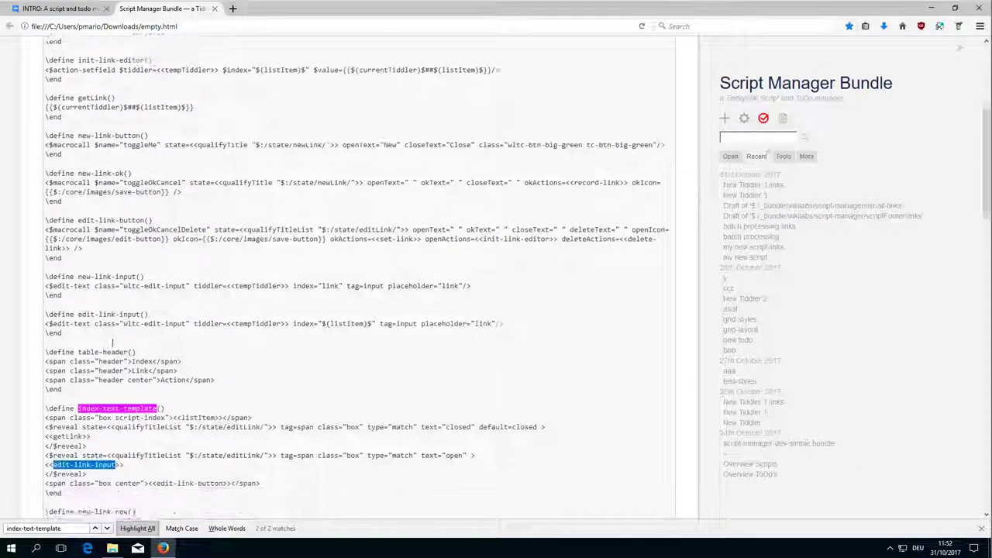
mouse_move(87, 303)
mouse_down()
mouse_move(120, 303)
mouse_move(86, 313)
mouse_move(120, 313)
mouse_up()
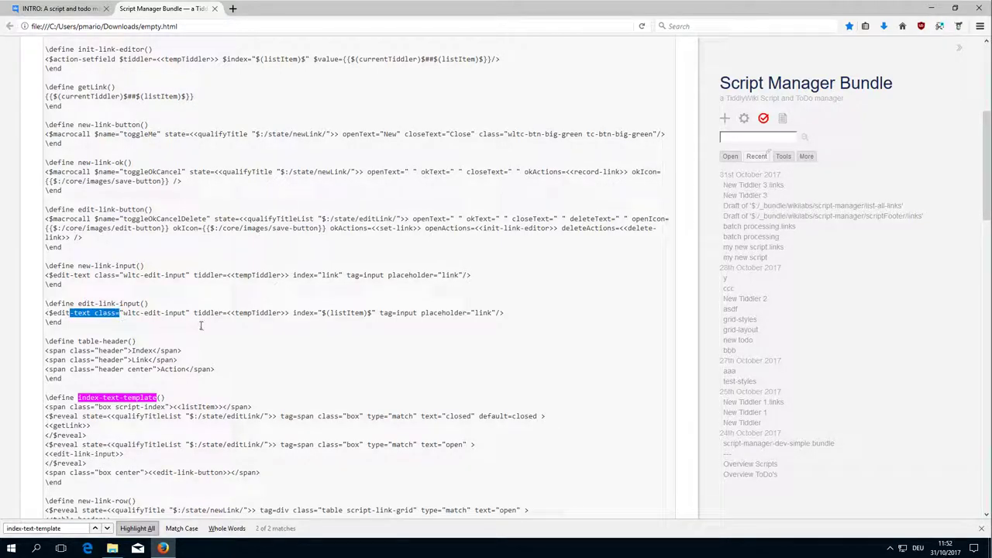
double_click(258, 313)
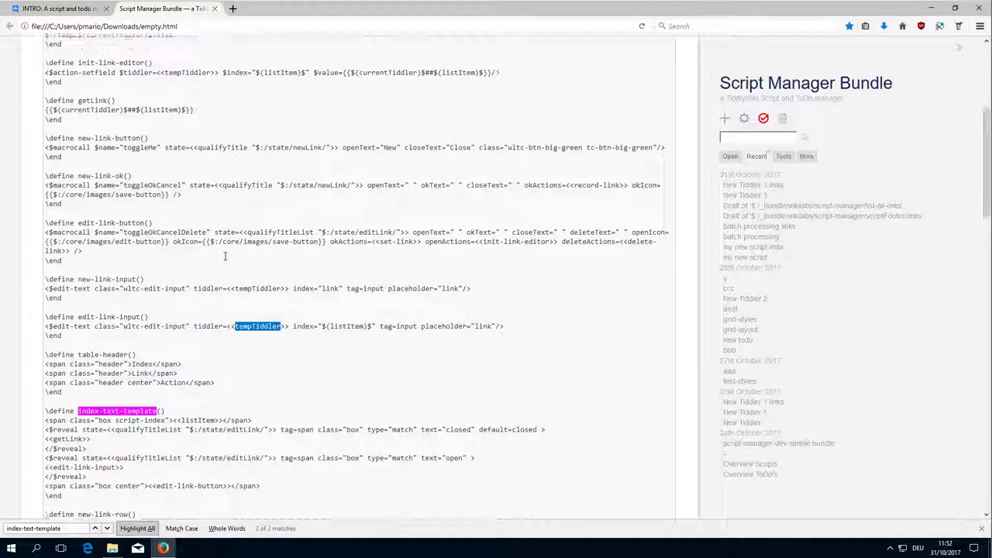
scroll(226, 256, up, 3)
scroll(226, 255, up, 3)
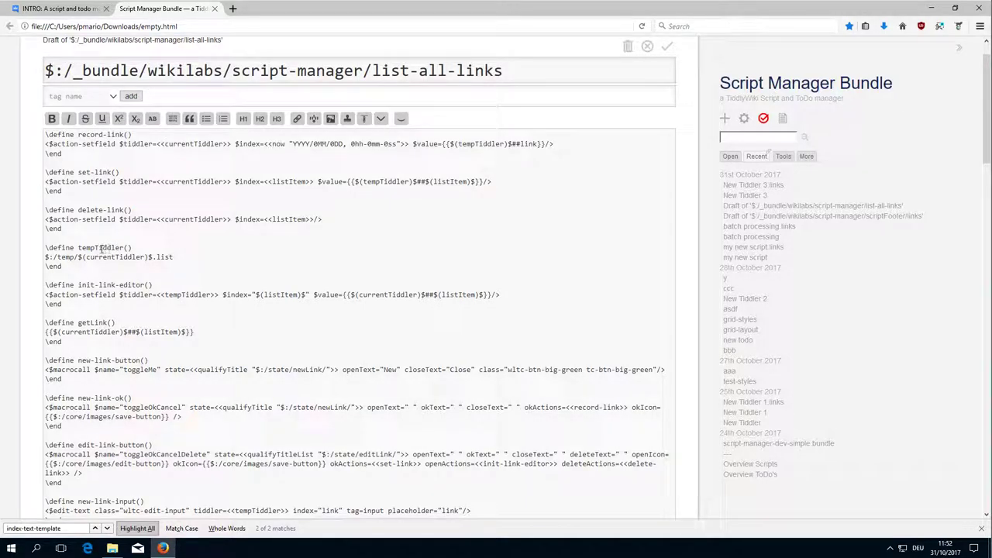
Highlight the tempTiddler macro, its $:/temp/currentTiddler title, and its use in edit-link-input
double_click(101, 248)
drag(46, 257, 152, 257)
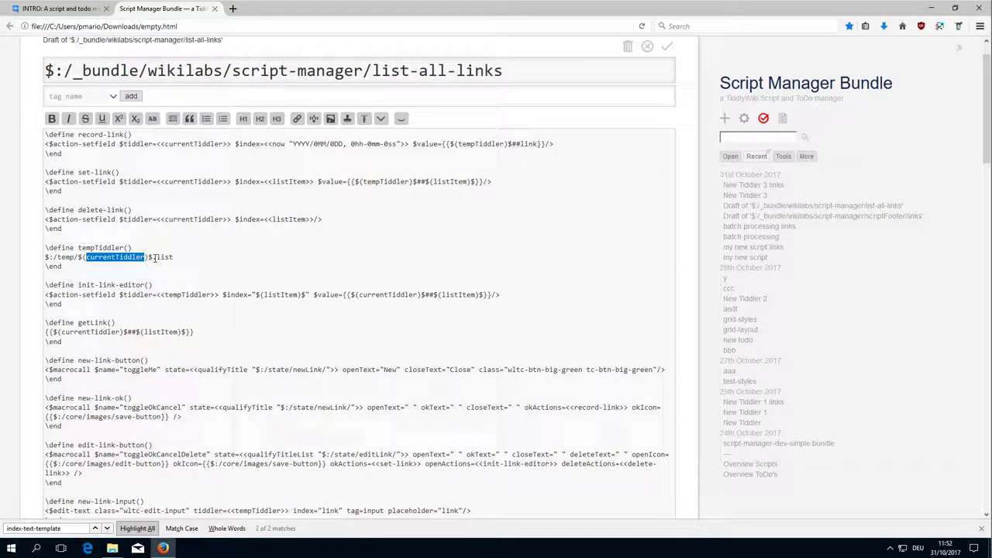
double_click(165, 257)
scroll(217, 259, down, 6)
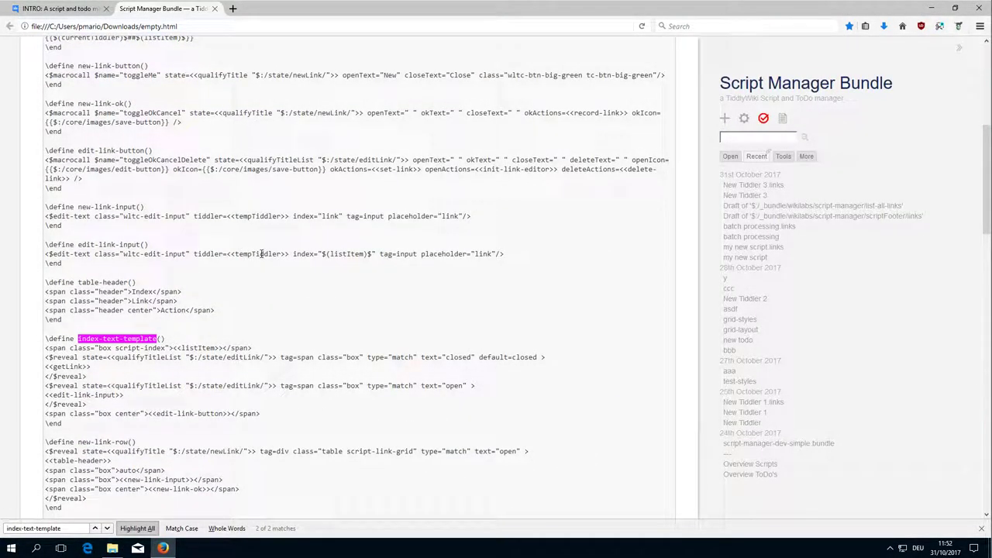
double_click(262, 254)
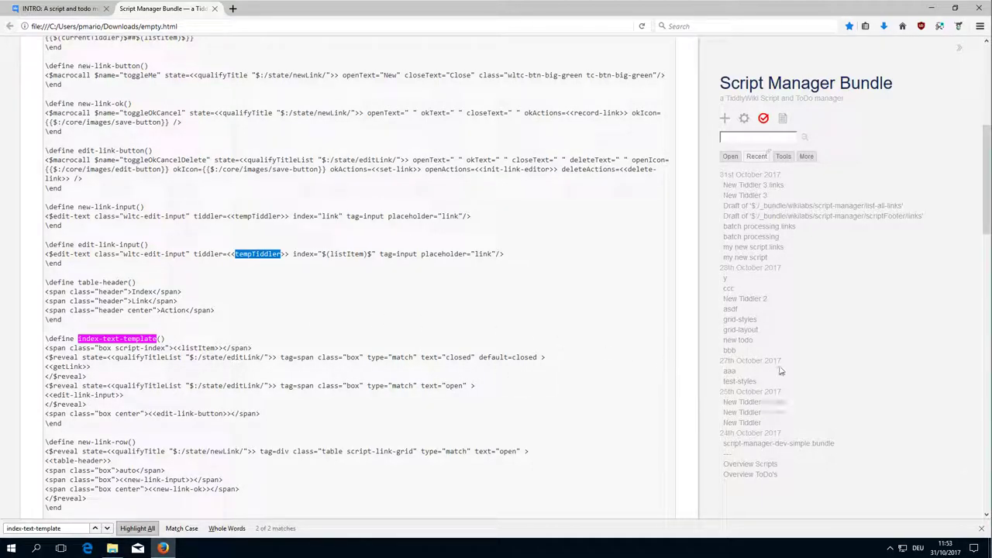
Open $:/temp/batch processing.links.list from the System tiddlers list
click(805, 157)
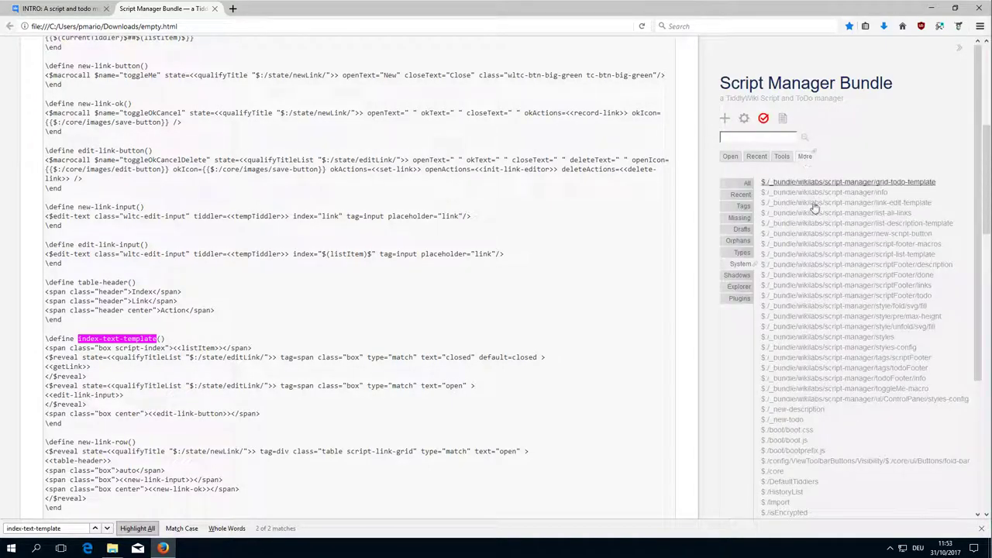
scroll(848, 421, down, 4)
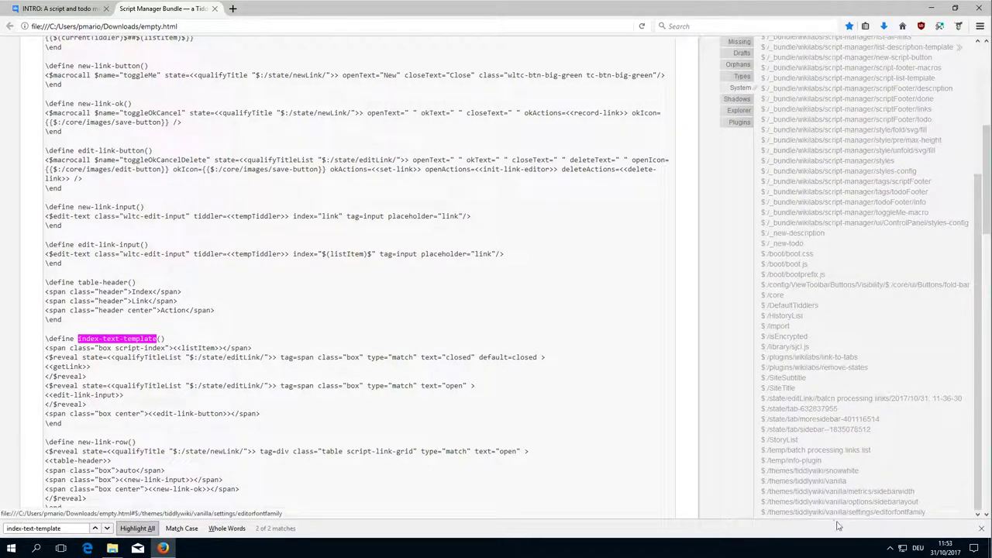
click(792, 451)
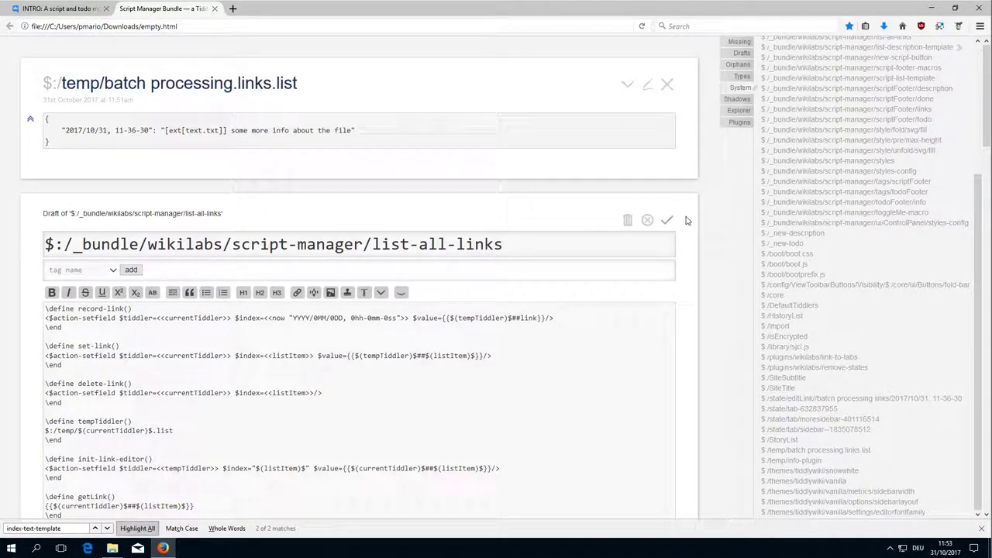
scroll(763, 155, up, 5)
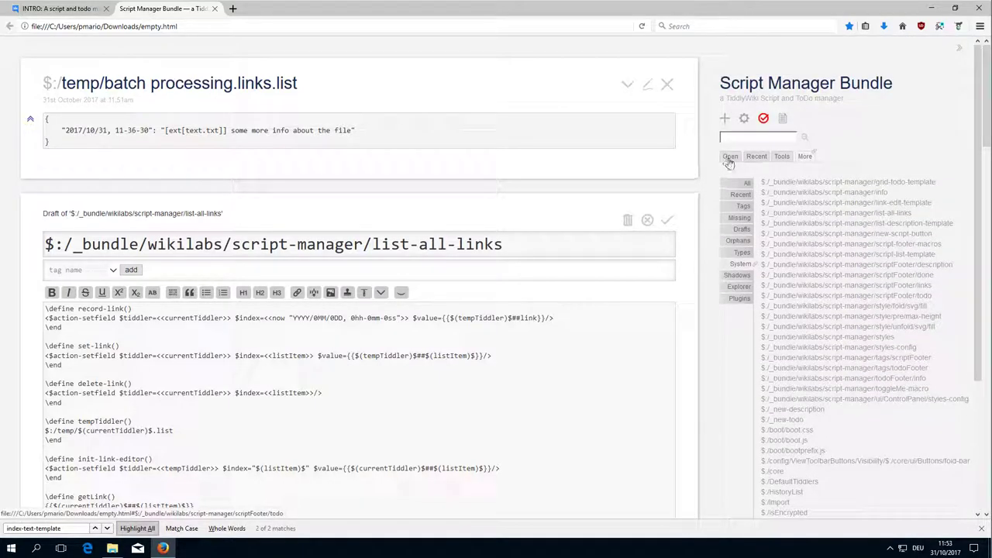
Open the batch processing tiddler from the Recent list
click(756, 157)
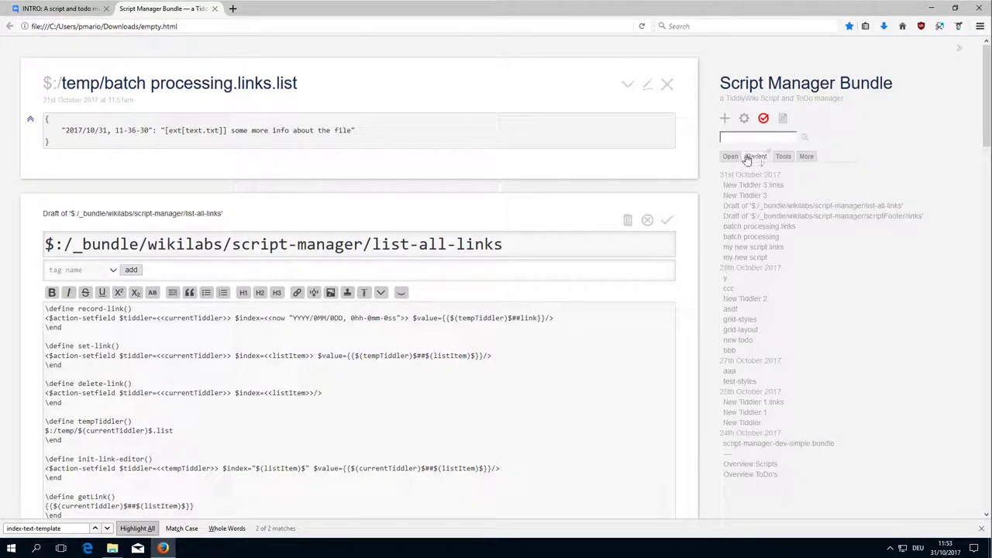
click(733, 158)
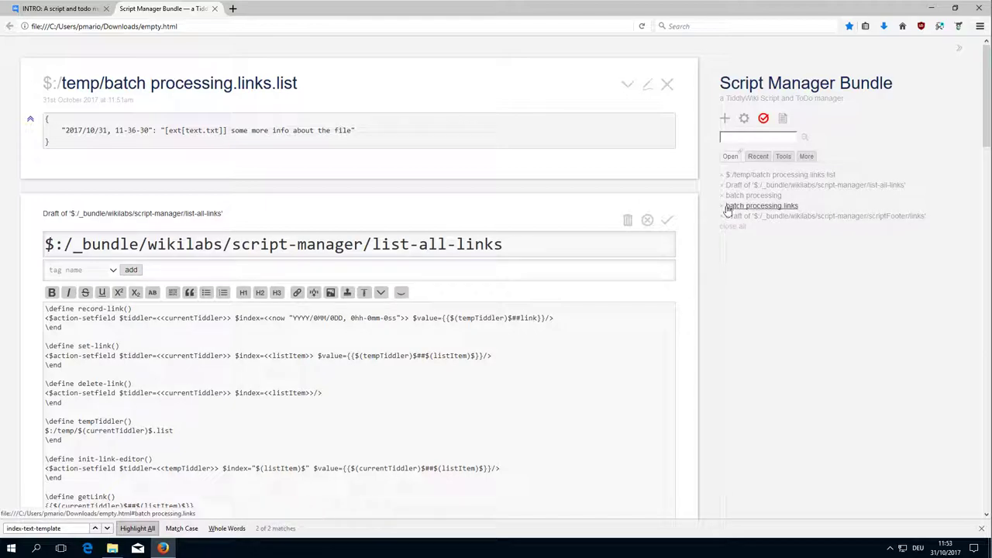
click(757, 158)
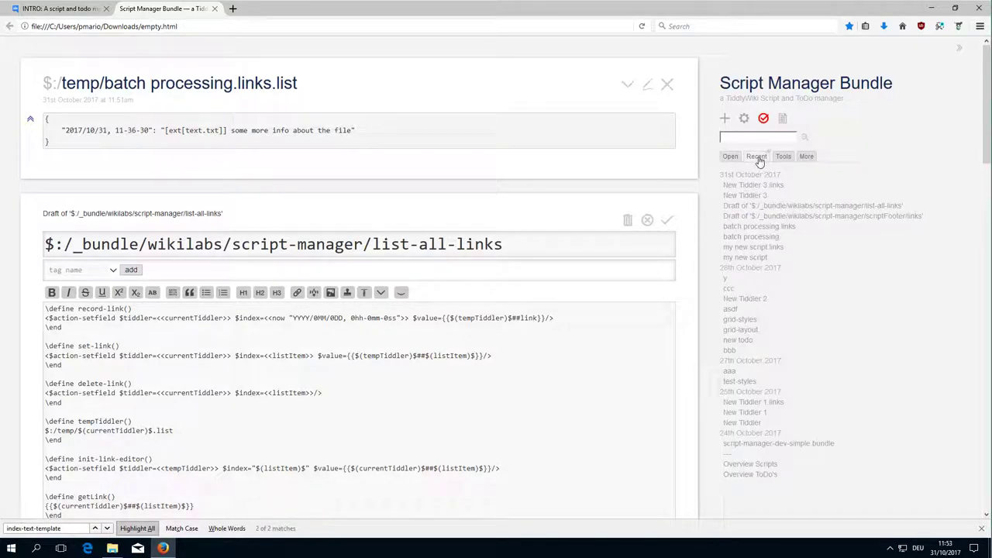
click(750, 236)
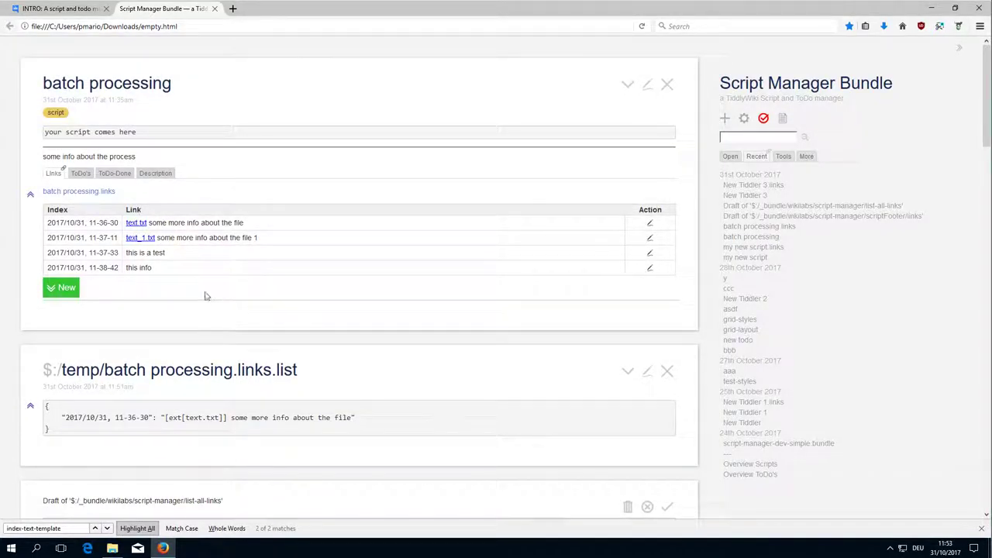
Edit the 'this is a test' link with junk text, then discard the change
click(649, 253)
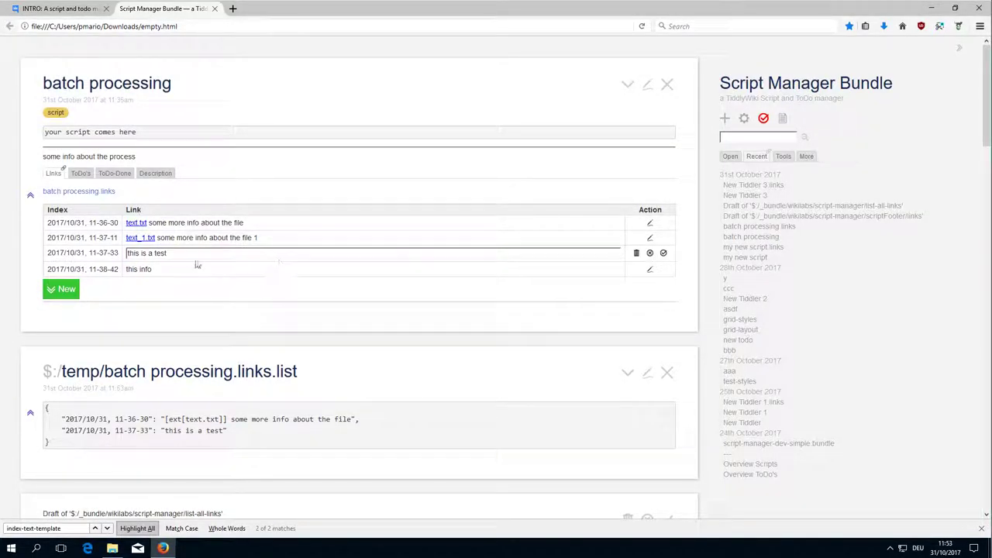
text( a)
text(sdddsdsdsds)
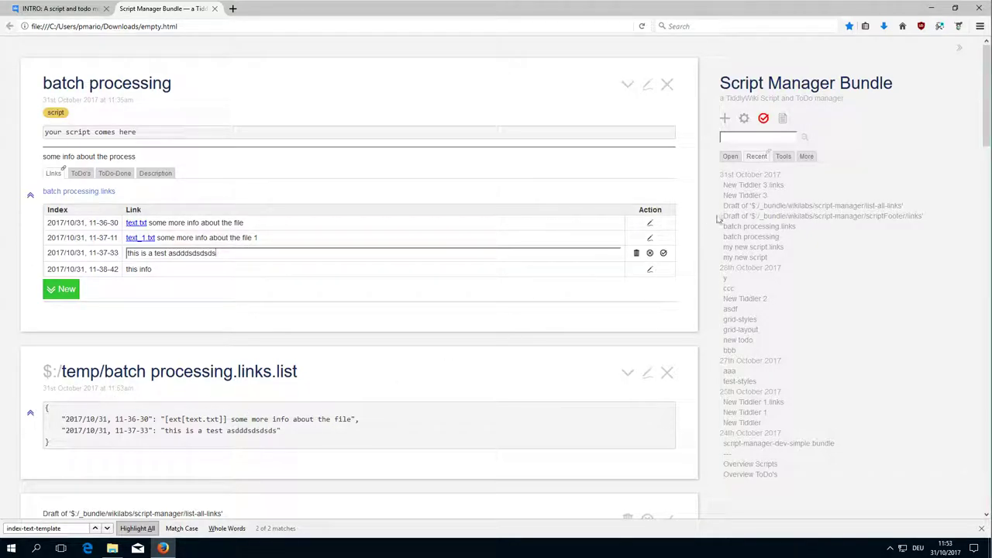
click(650, 253)
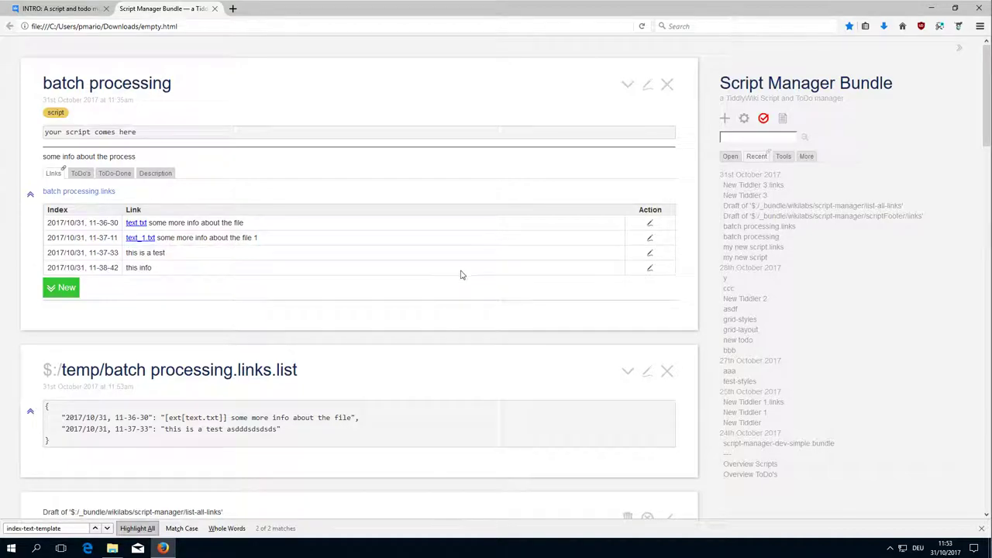
scroll(462, 273, down, 10)
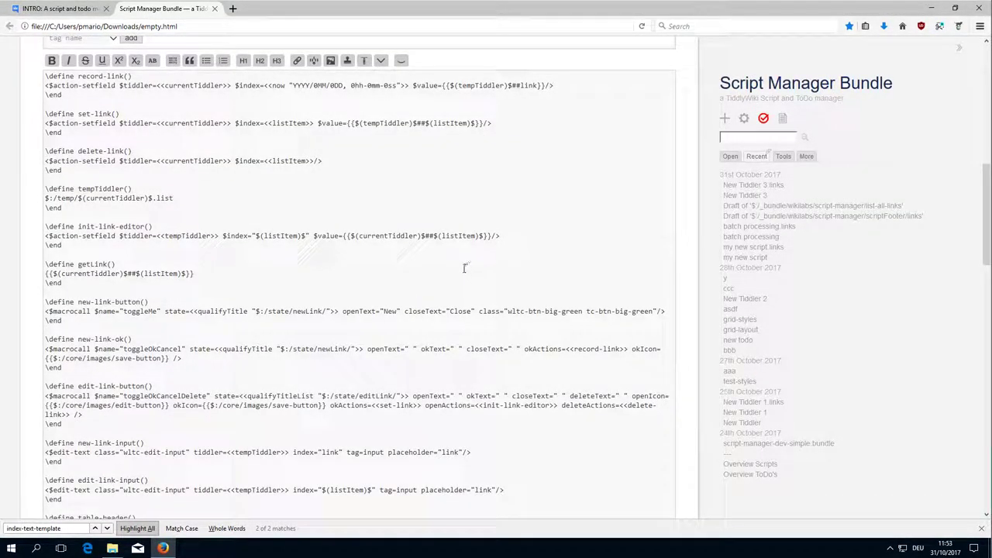
Highlight the edit-link-input call in index-text-template and the edit-link-input definition header
scroll(225, 365, down, 3)
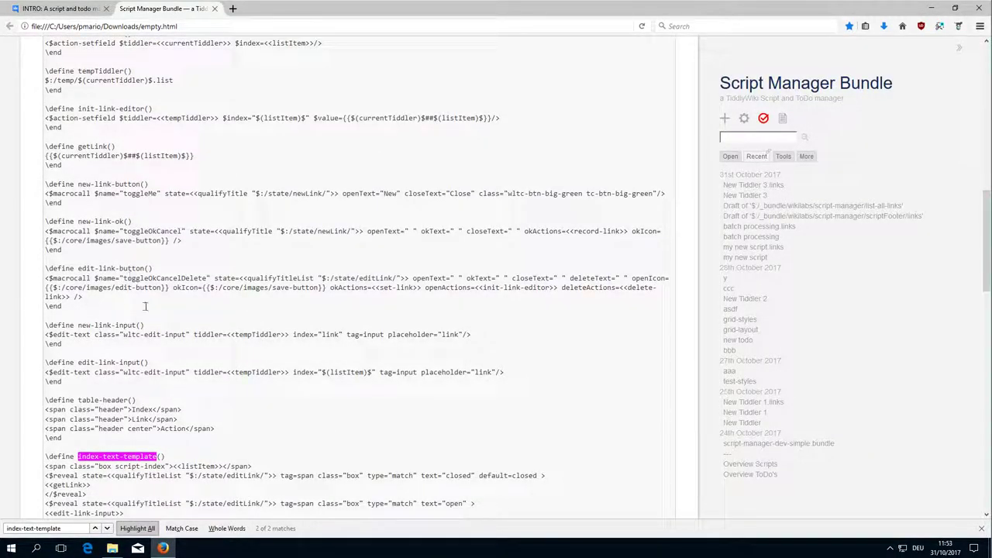
scroll(145, 448, down, 3)
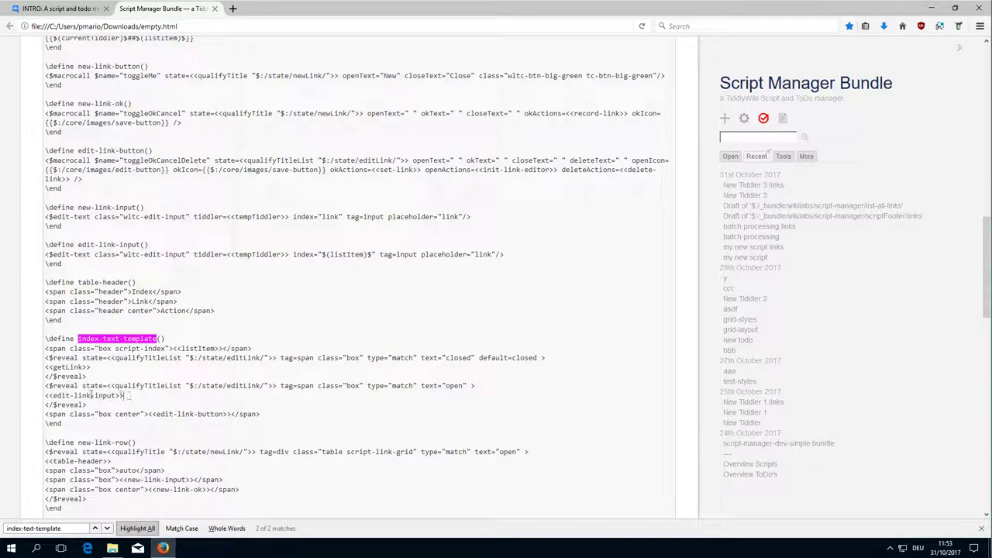
drag(124, 396, 45, 391)
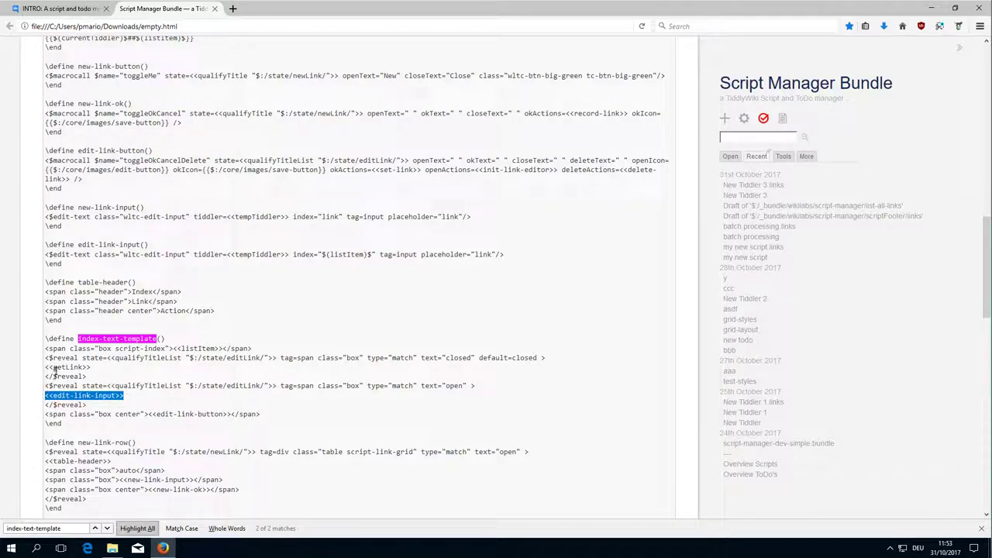
drag(79, 245, 149, 245)
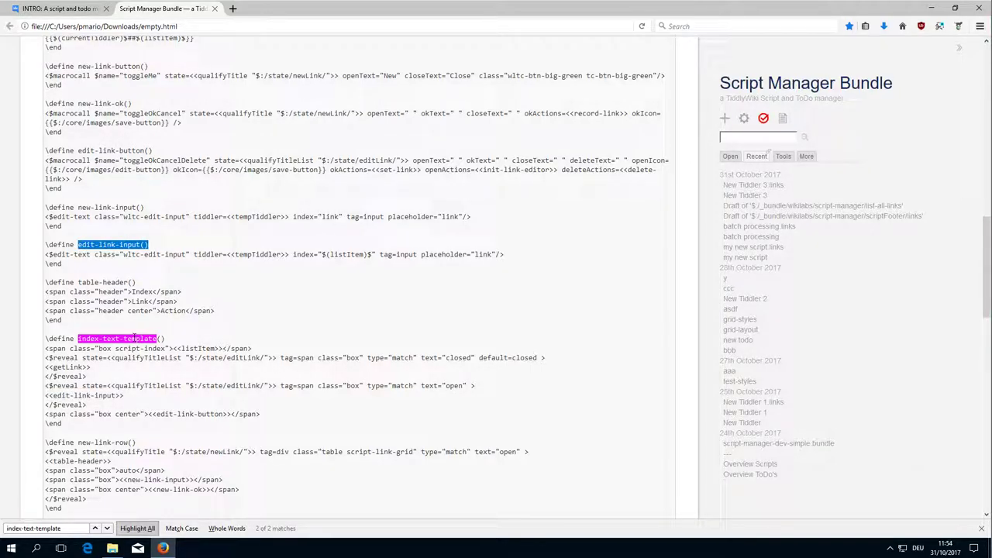
scroll(132, 267, up, 2)
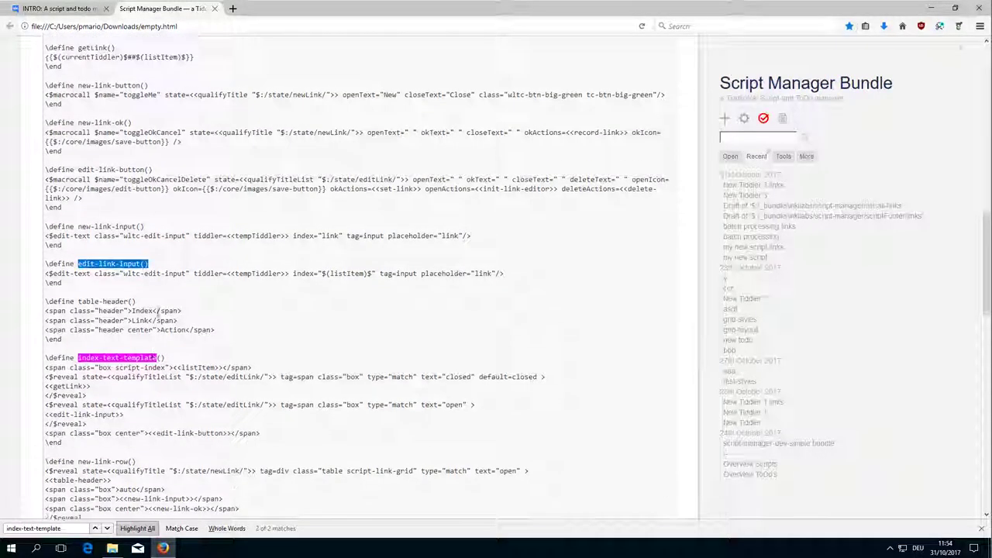
drag(133, 266, 81, 266)
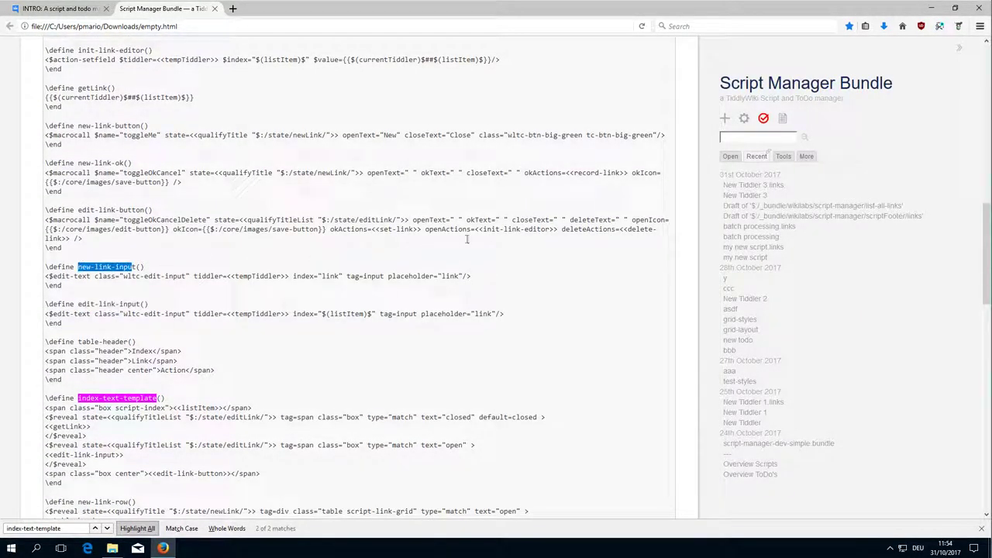
Add an empty new-link row to the batch processing links table
scroll(676, 217, up, 10)
scroll(677, 217, up, 5)
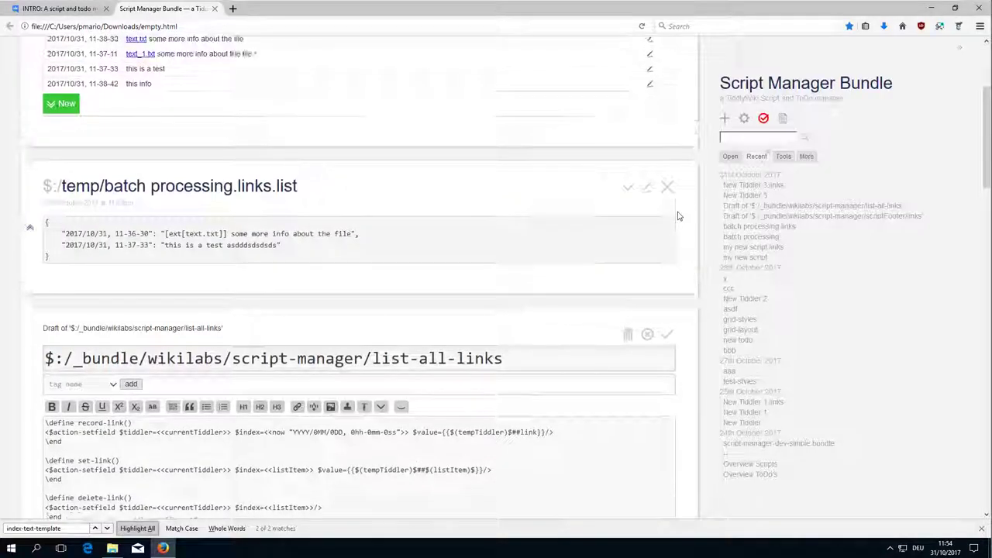
scroll(677, 217, up, 5)
click(67, 263)
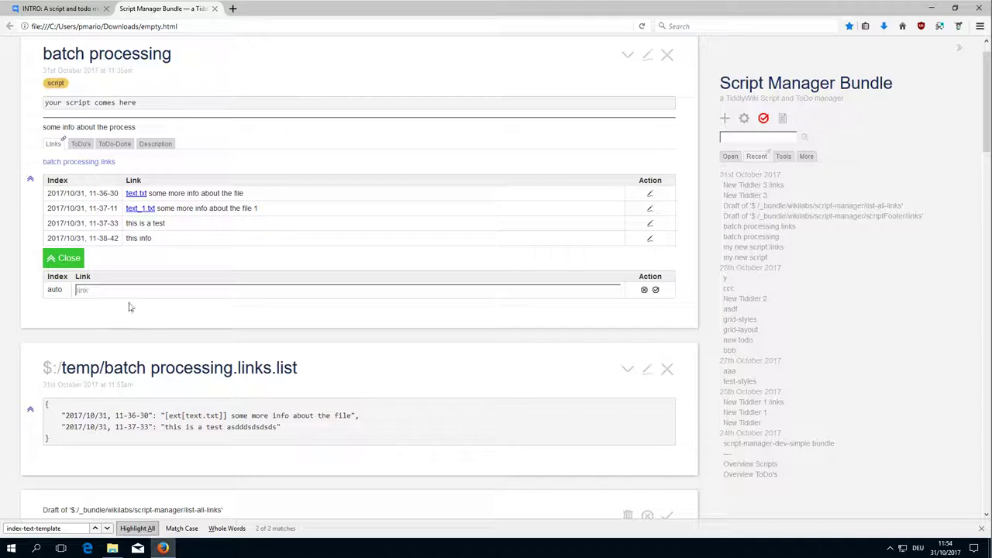
Highlight the new-link-input definition line and the start of its edit-text line
scroll(129, 307, down, 1)
scroll(129, 307, up, 1)
scroll(130, 307, down, 2)
scroll(132, 306, down, 1)
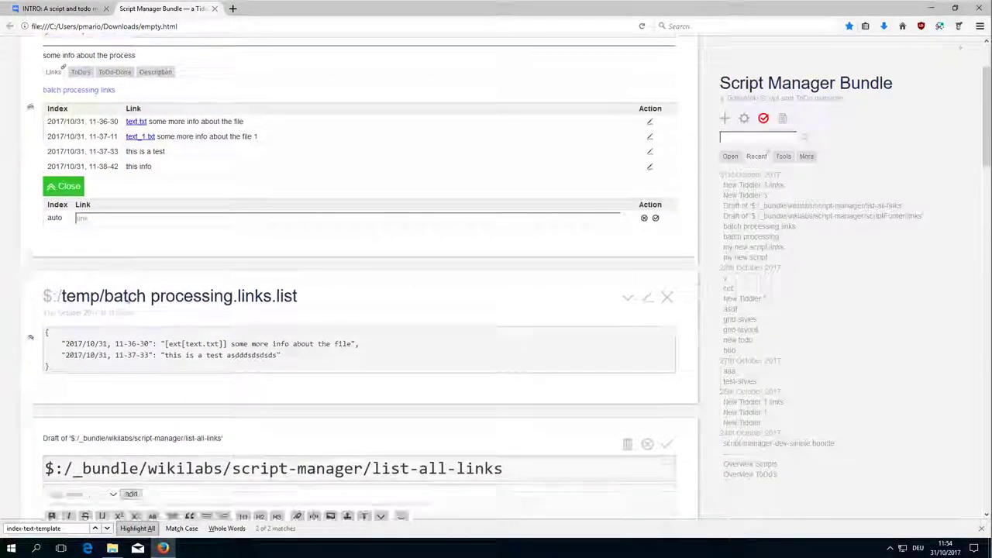
scroll(139, 302, down, 5)
scroll(147, 299, down, 5)
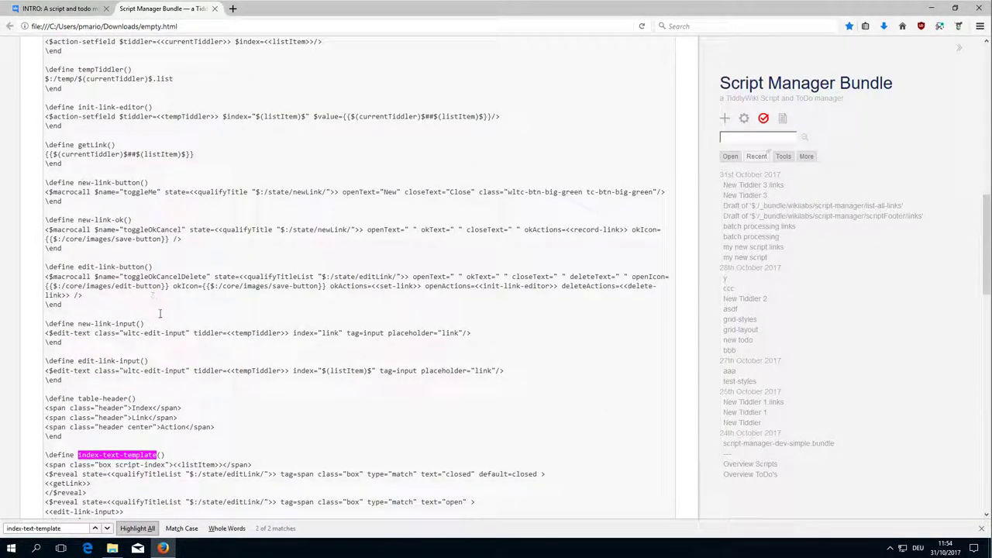
drag(148, 323, 46, 324)
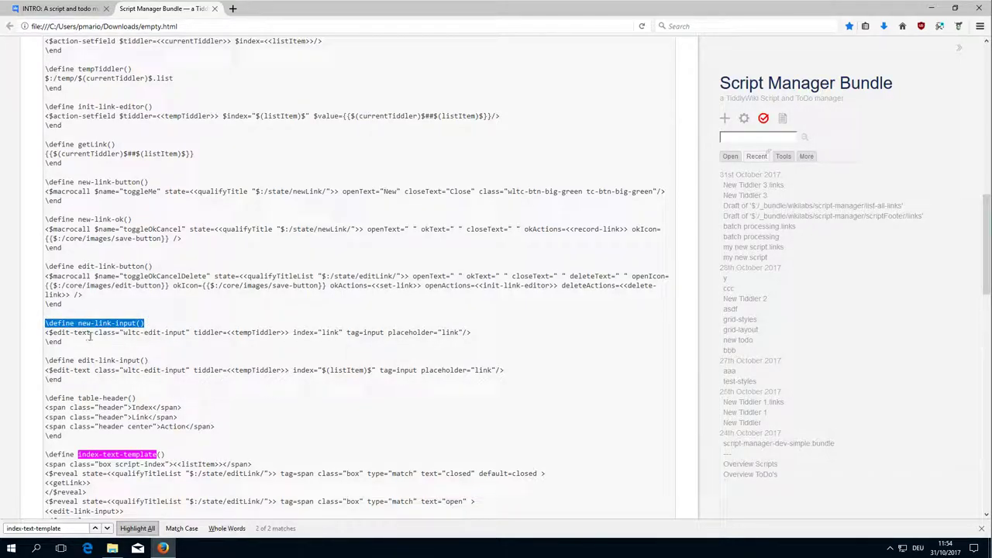
drag(51, 333, 84, 334)
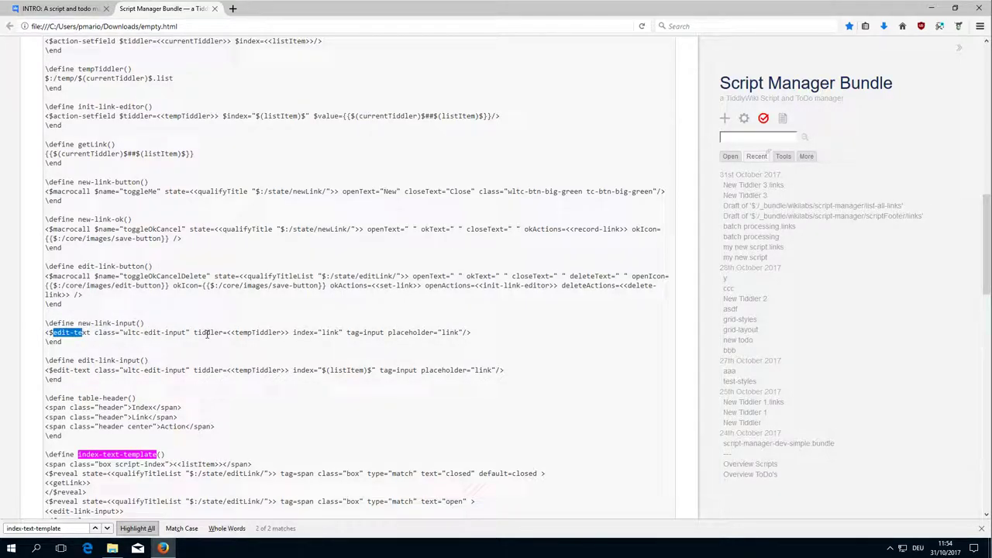
Mark the tiddler=<<tempTiddler>> and index="link" attributes, undoing an accidental attribute move
drag(194, 333, 290, 332)
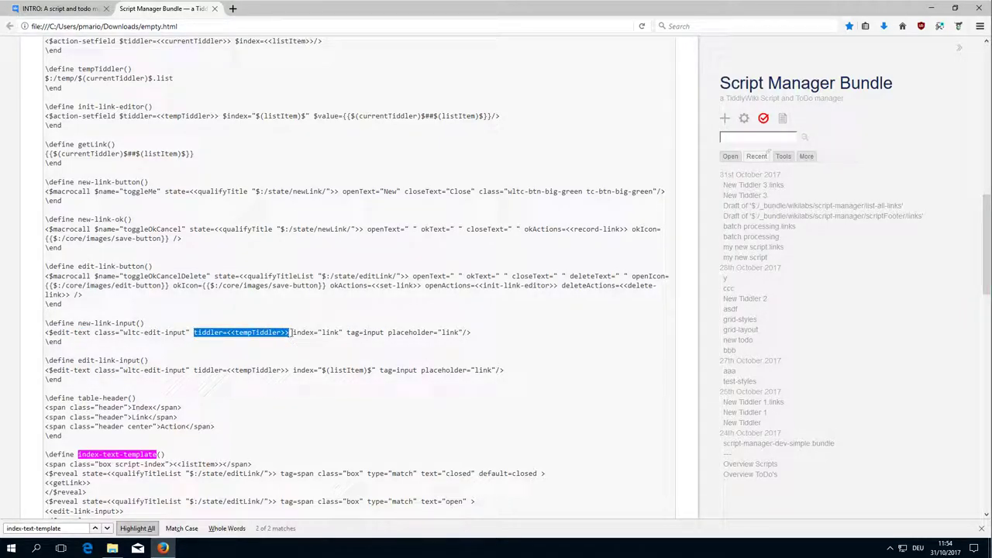
drag(286, 333, 342, 332)
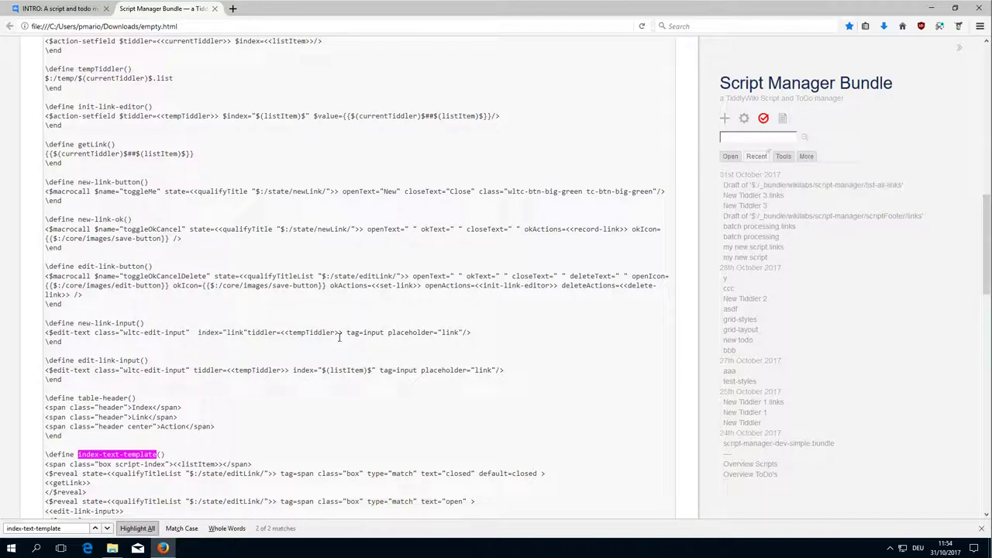
key(ctrl+z)
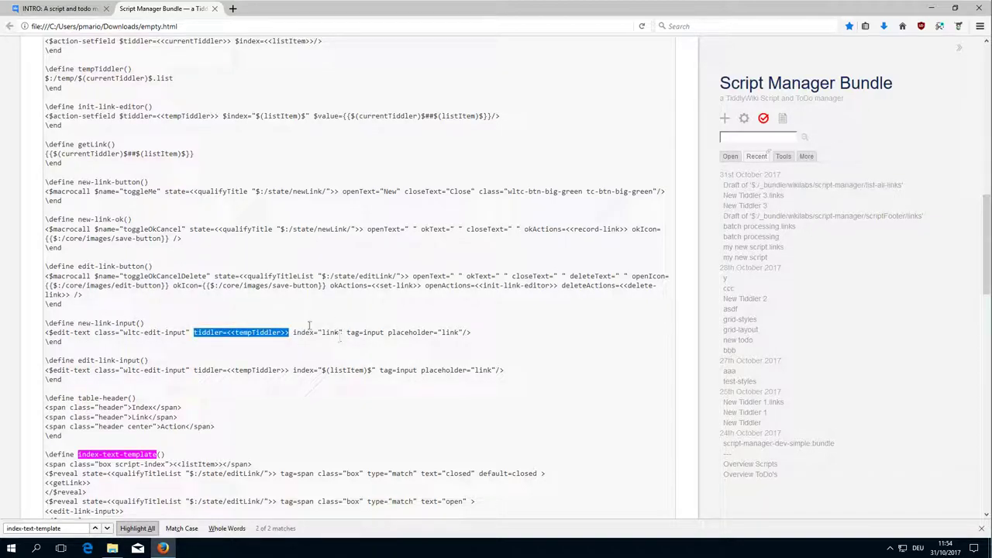
drag(293, 332, 339, 332)
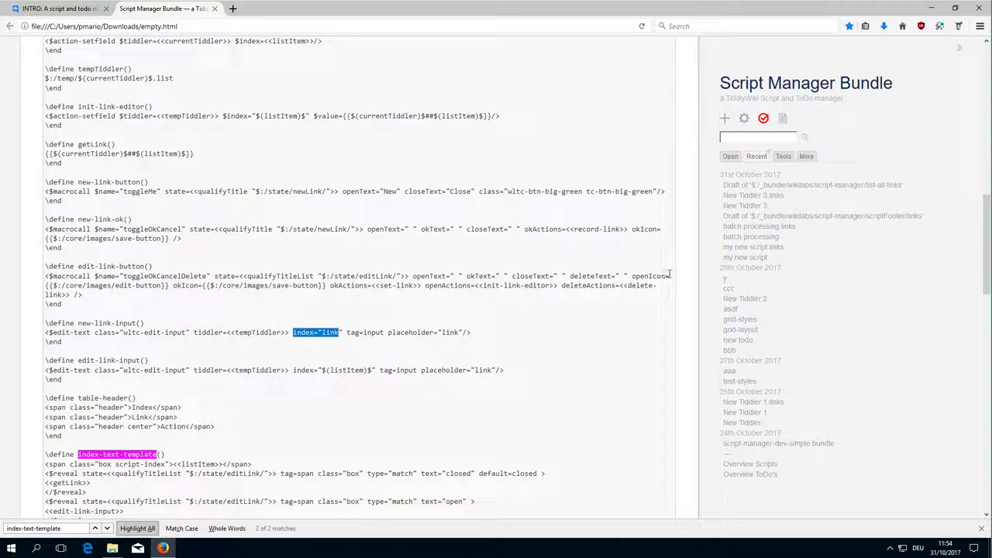
scroll(687, 277, up, 10)
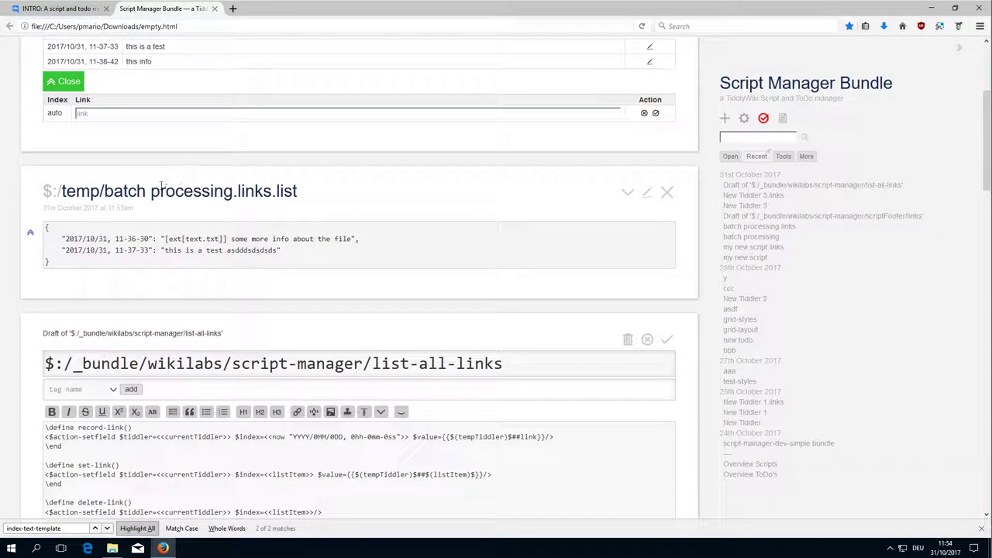
Enter aasdf in the new Link field and highlight the $:/temp/ list title prefix
scroll(113, 110, up, 2)
scroll(101, 147, up, 3)
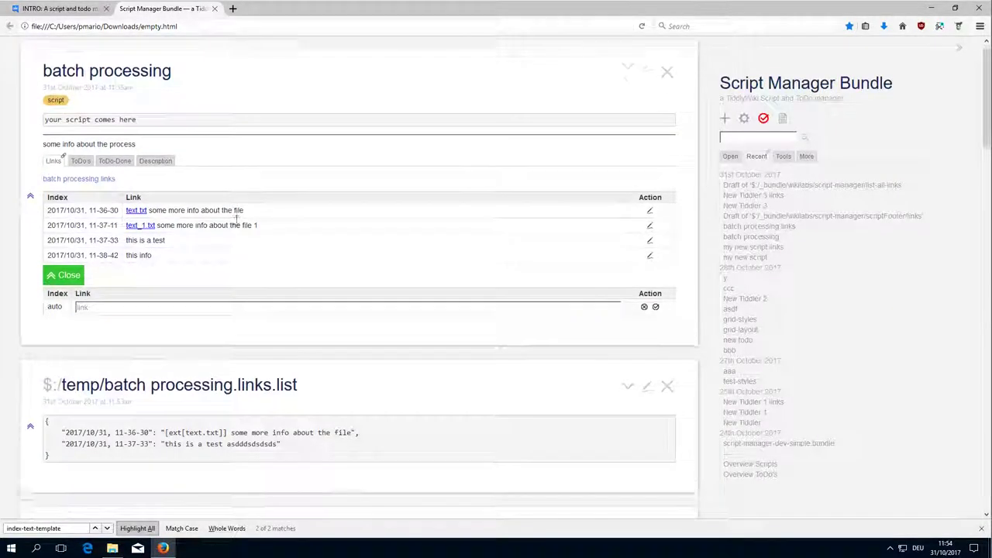
scroll(77, 221, down, 2)
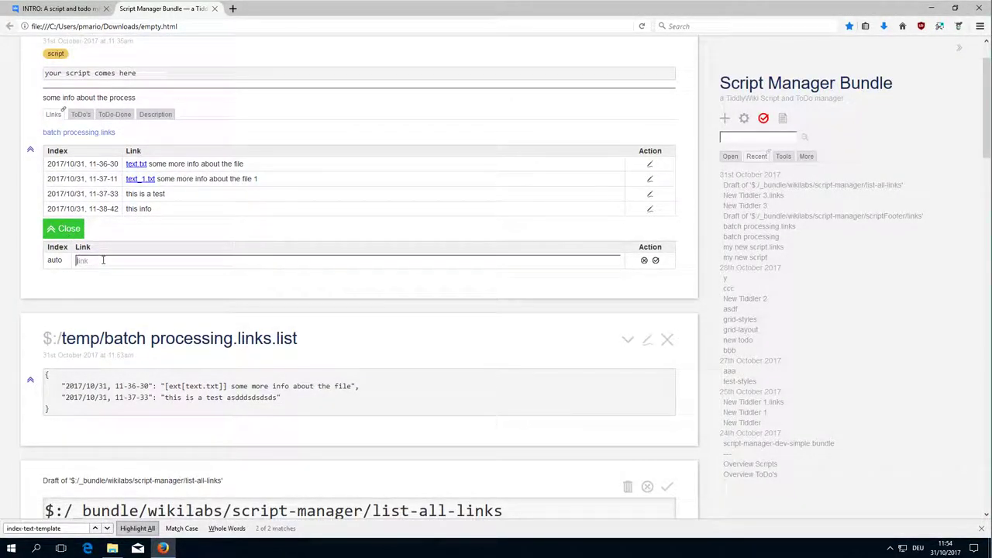
text(aasdf)
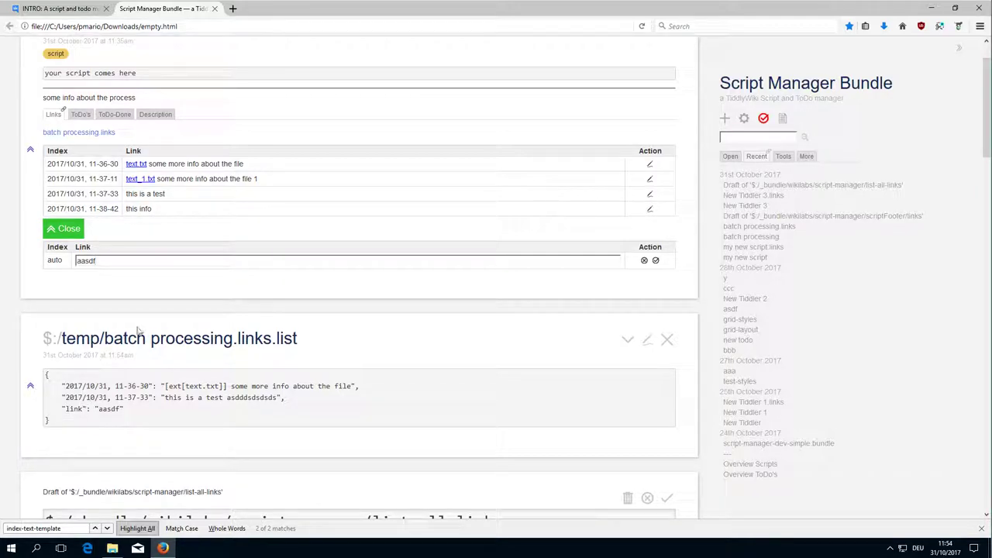
drag(104, 339, 43, 338)
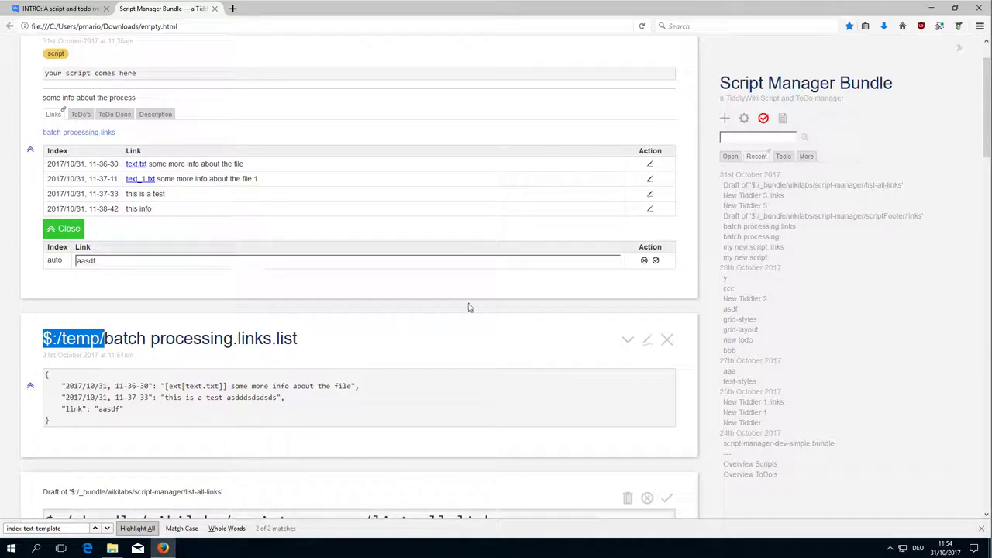
scroll(686, 348, down, 3)
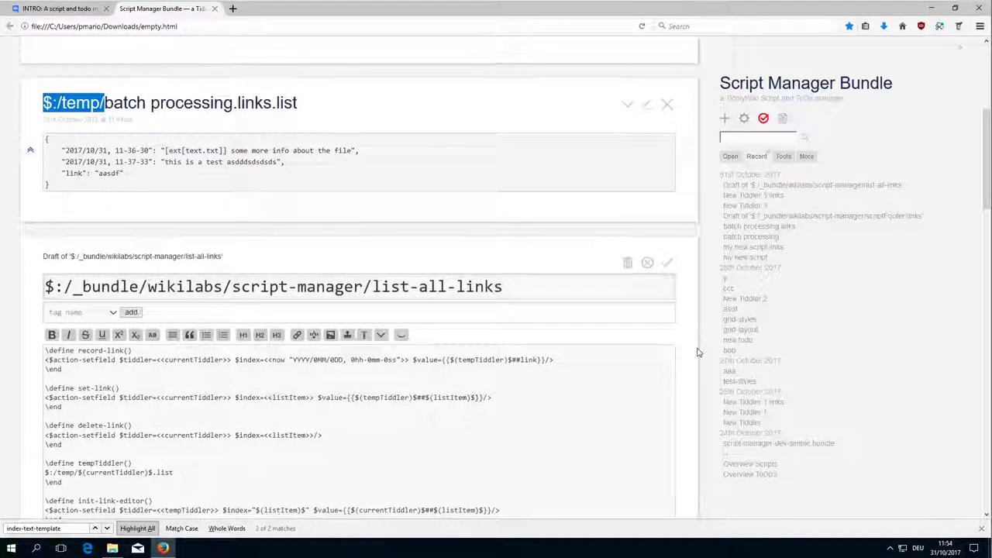
scroll(700, 348, up, 2)
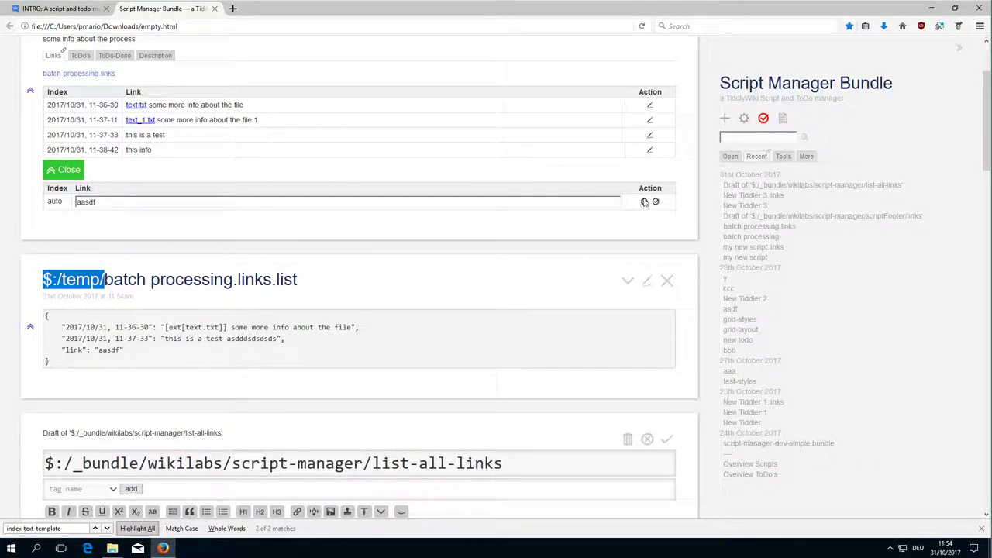
Cancel and reopen the new-link row, showing aasdf is still in the field
click(643, 204)
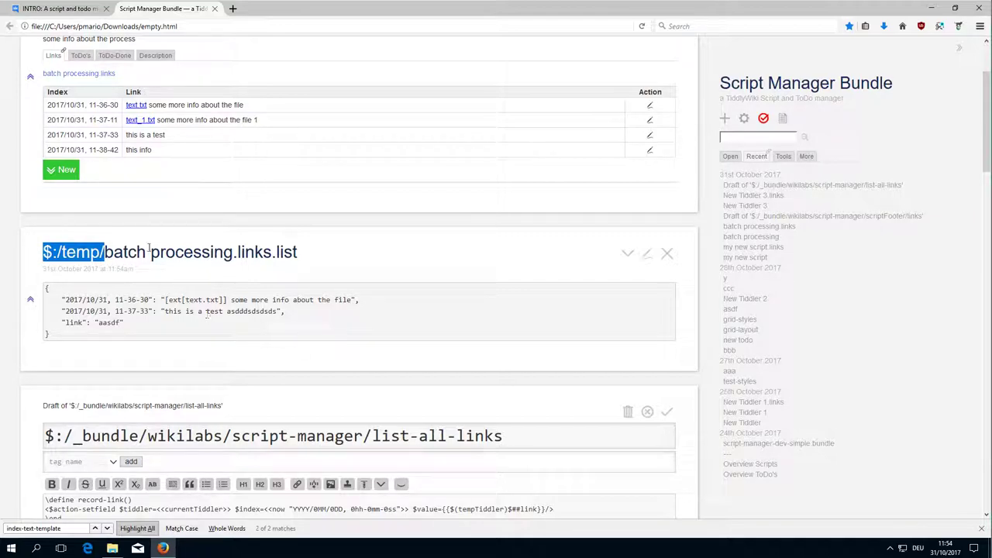
click(63, 171)
drag(120, 202, 64, 199)
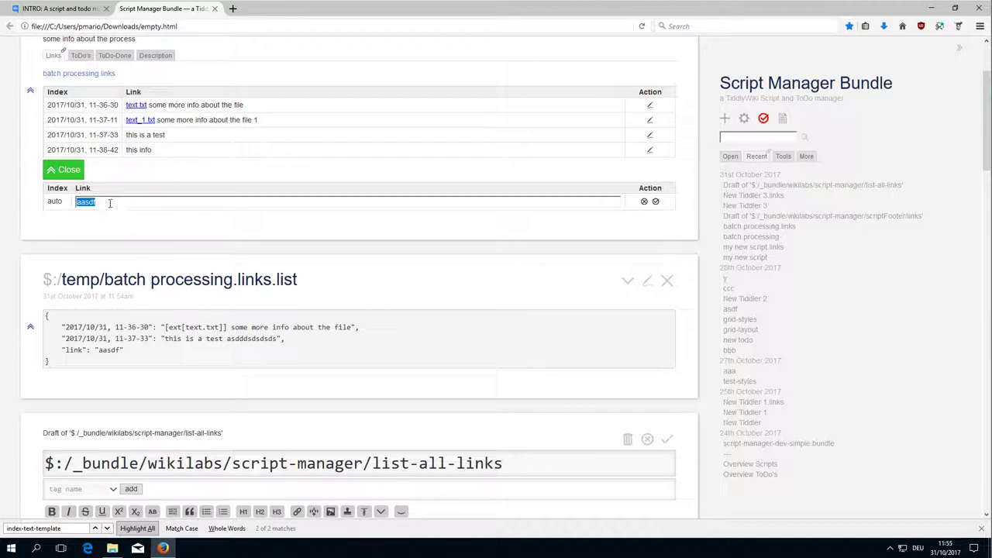
key(Home)
Scroll through the list-all-links code and select the edit-link-button macro name
scroll(669, 312, down, 3)
scroll(669, 313, down, 3)
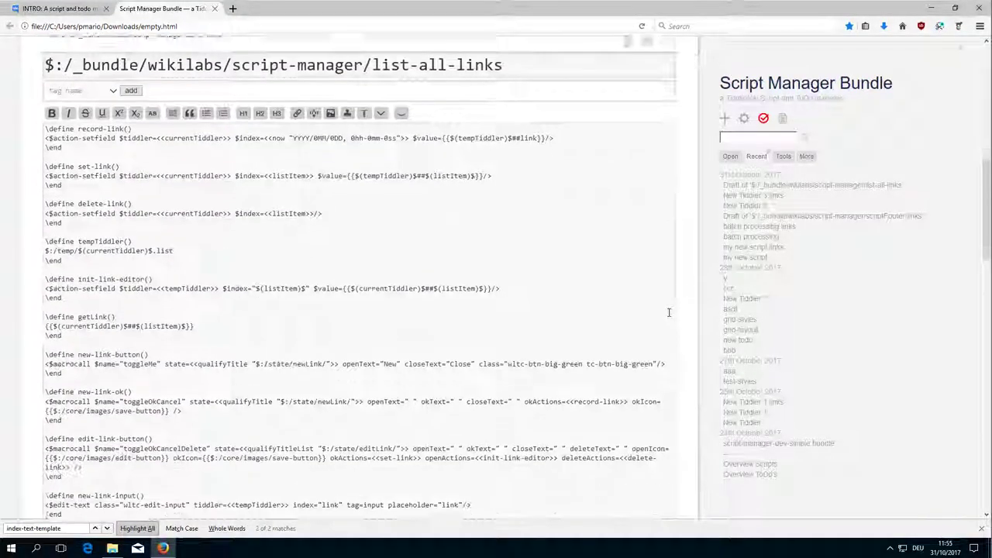
scroll(230, 331, down, 4)
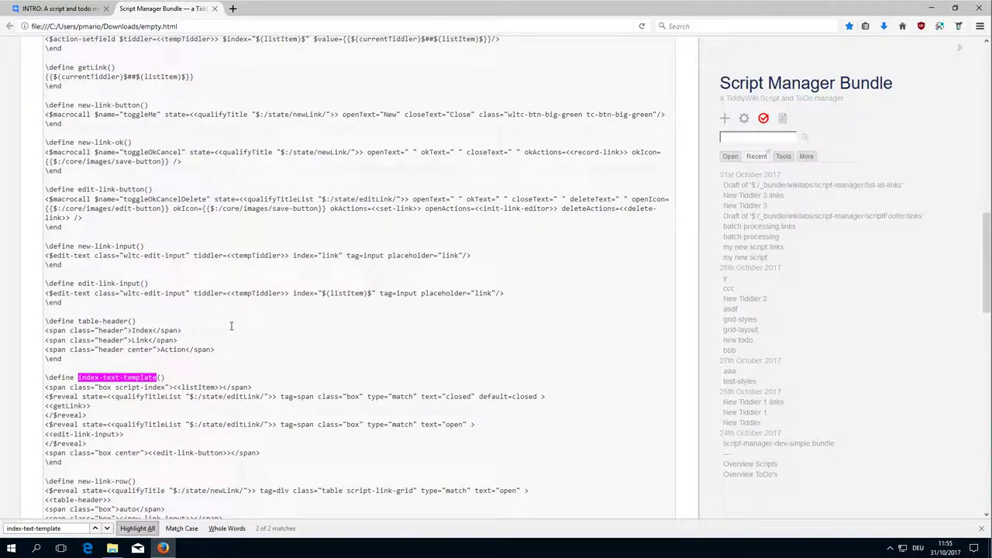
scroll(225, 327, down, 1)
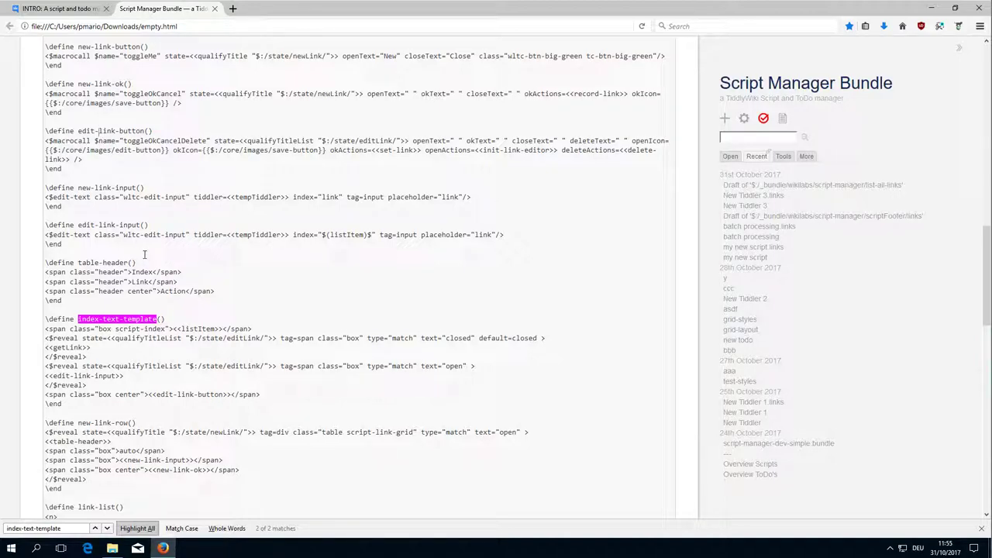
scroll(144, 254, up, 2)
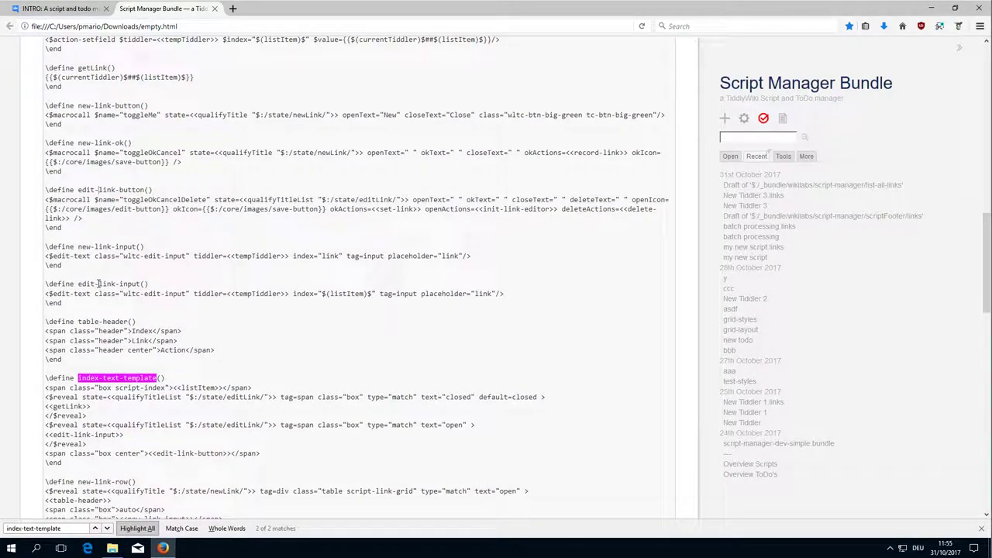
double_click(137, 188)
click(137, 189)
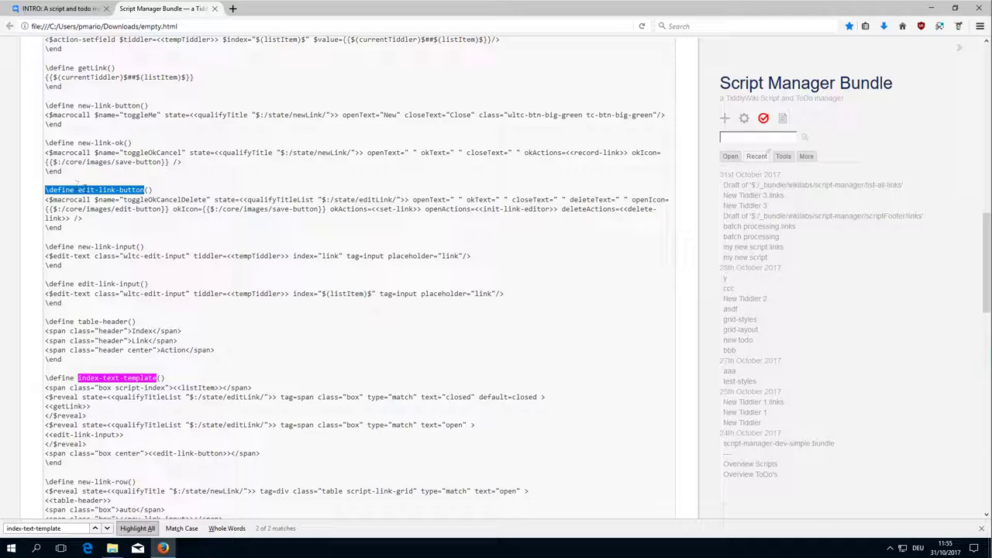
drag(144, 189, 78, 189)
Highlight all edit-link-button occurrences with page search and review them
key(ctrl+f)
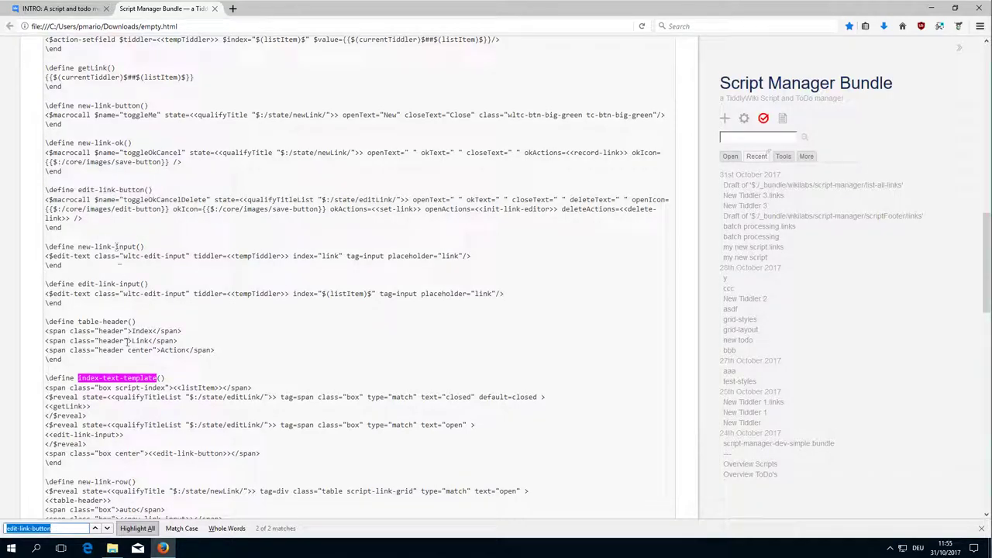
click(146, 530)
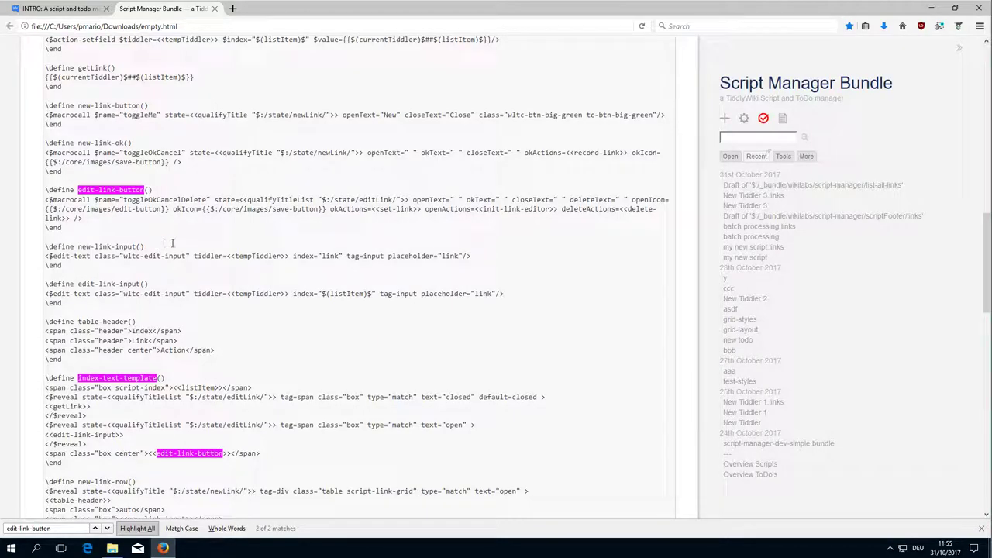
scroll(172, 243, down, 3)
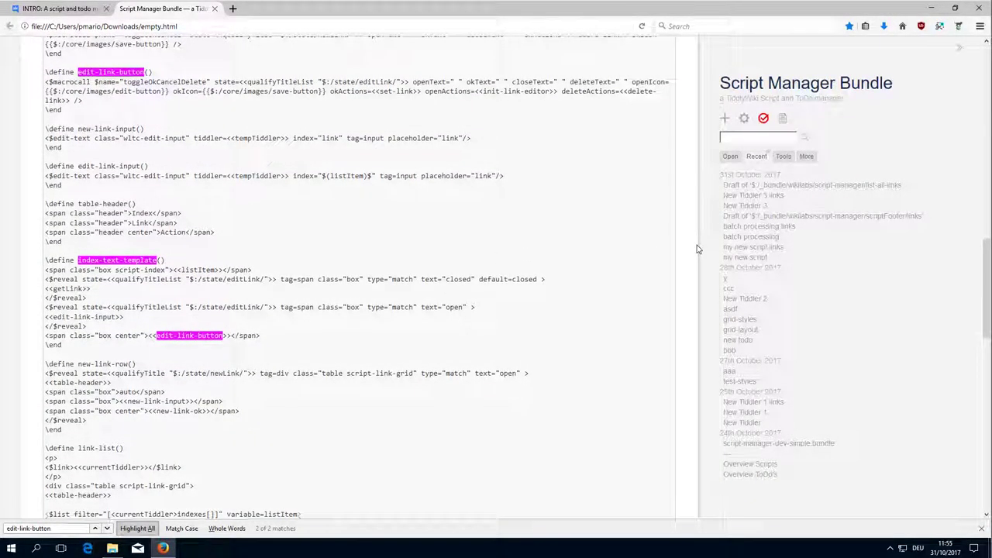
scroll(701, 246, up, 5)
scroll(697, 249, up, 5)
scroll(697, 248, up, 2)
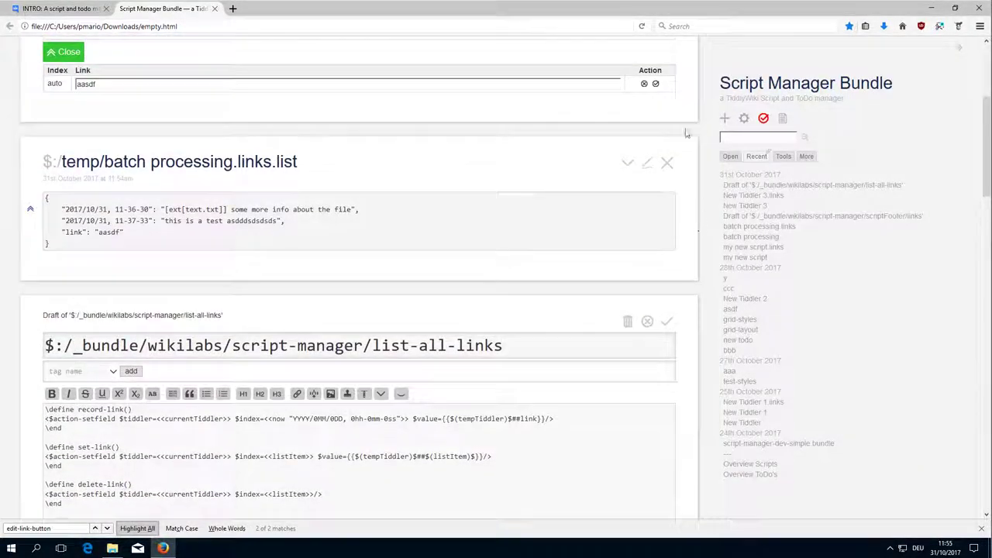
scroll(674, 121, up, 3)
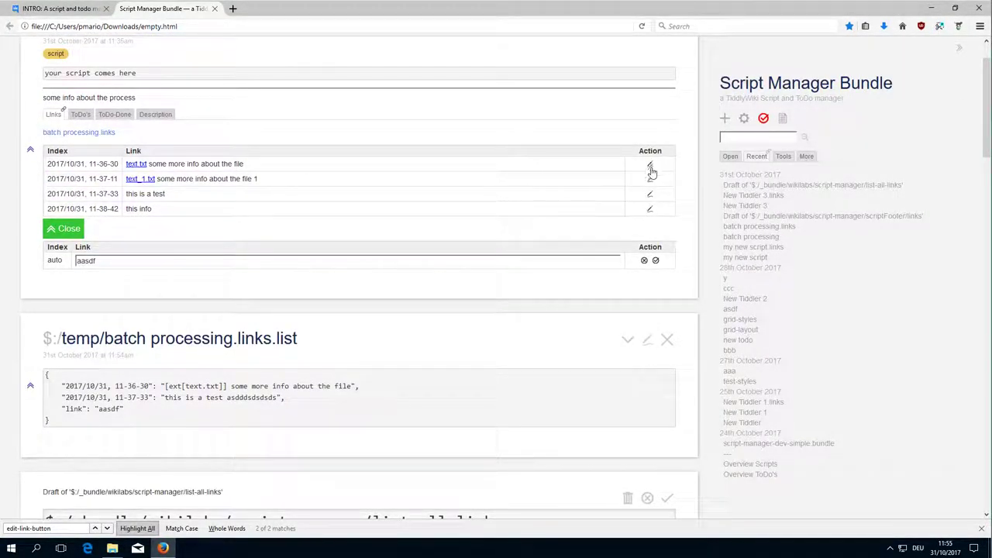
scroll(693, 299, down, 5)
scroll(689, 297, down, 5)
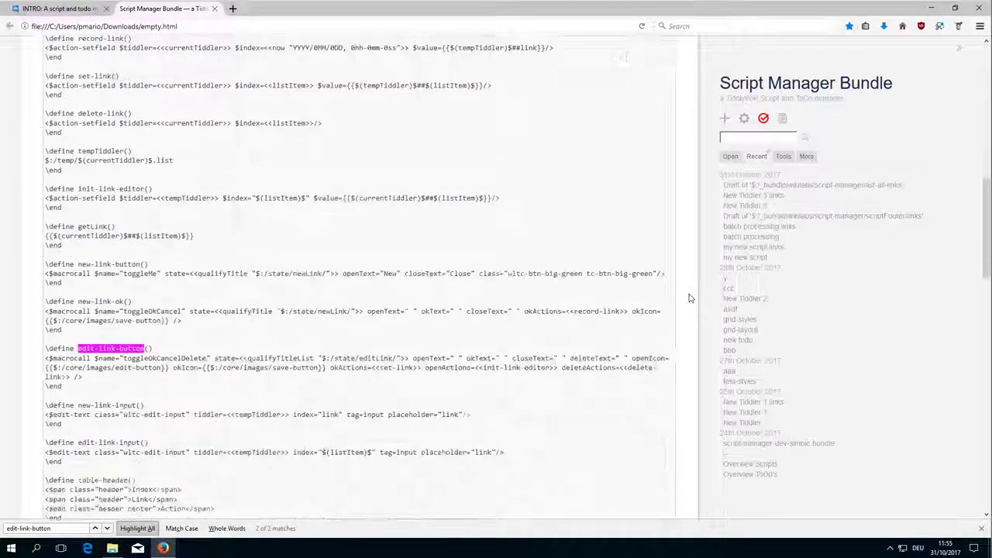
scroll(689, 297, down, 3)
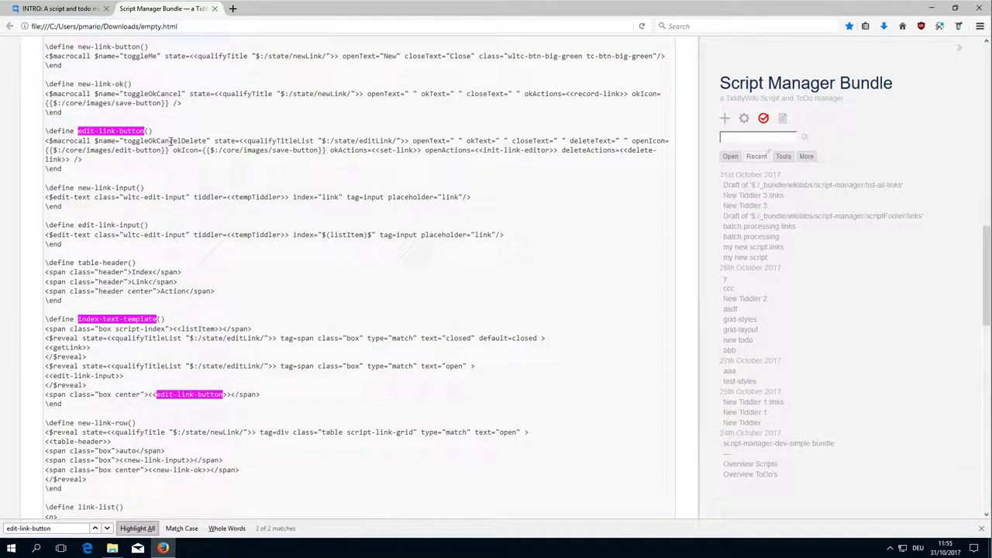
click(806, 157)
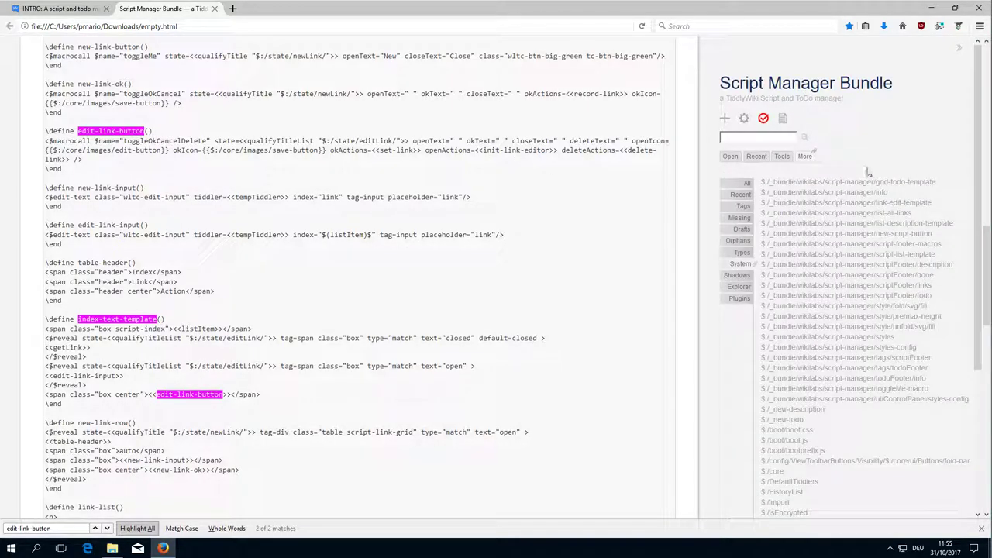
click(906, 390)
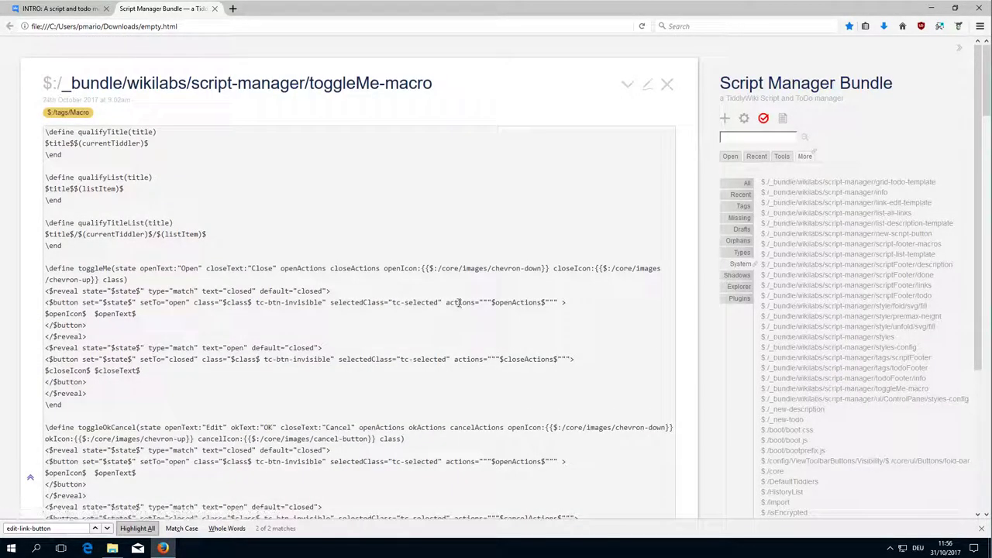
scroll(458, 302, down, 3)
scroll(371, 300, down, 2)
scroll(371, 300, down, 1)
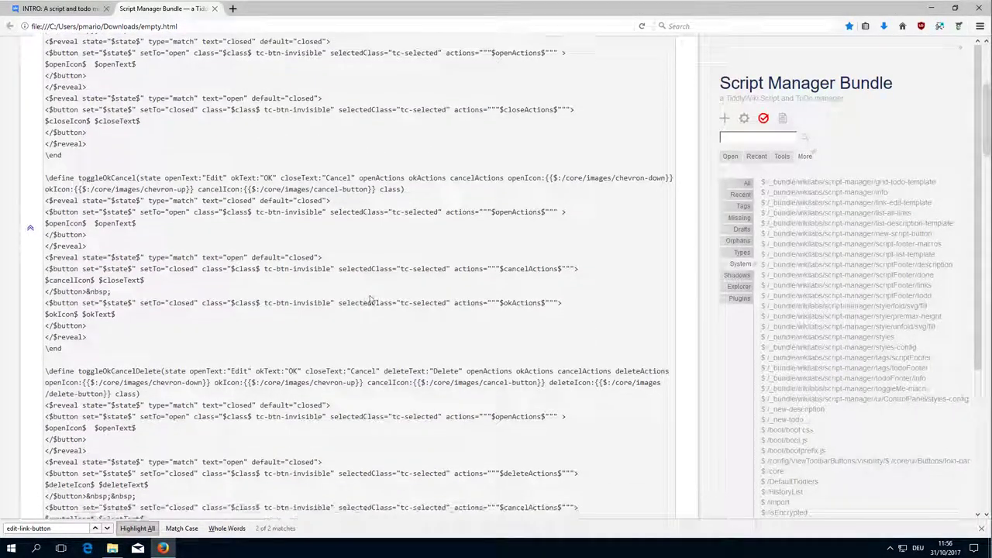
scroll(370, 300, down, 1)
scroll(370, 299, down, 1)
scroll(371, 300, down, 2)
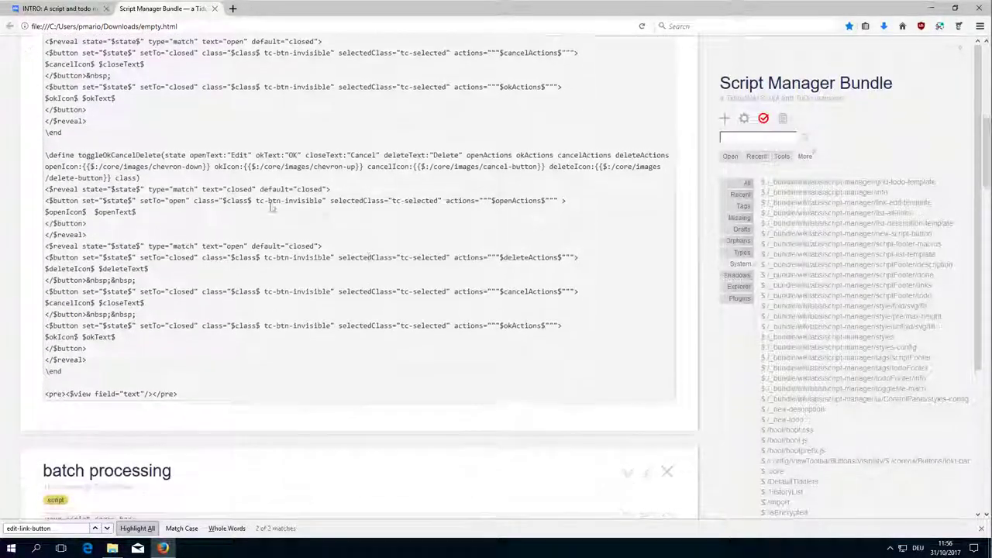
double_click(155, 150)
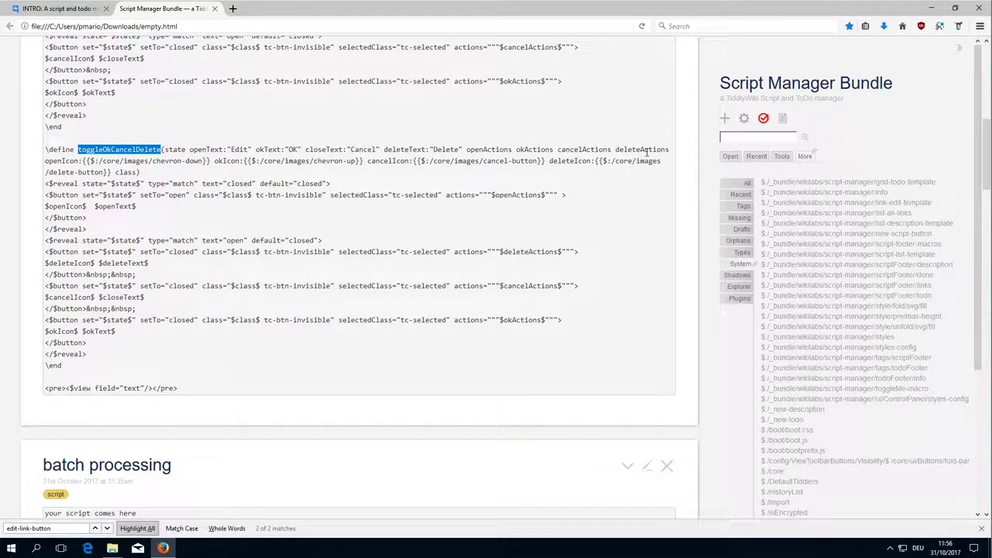
scroll(702, 158, up, 5)
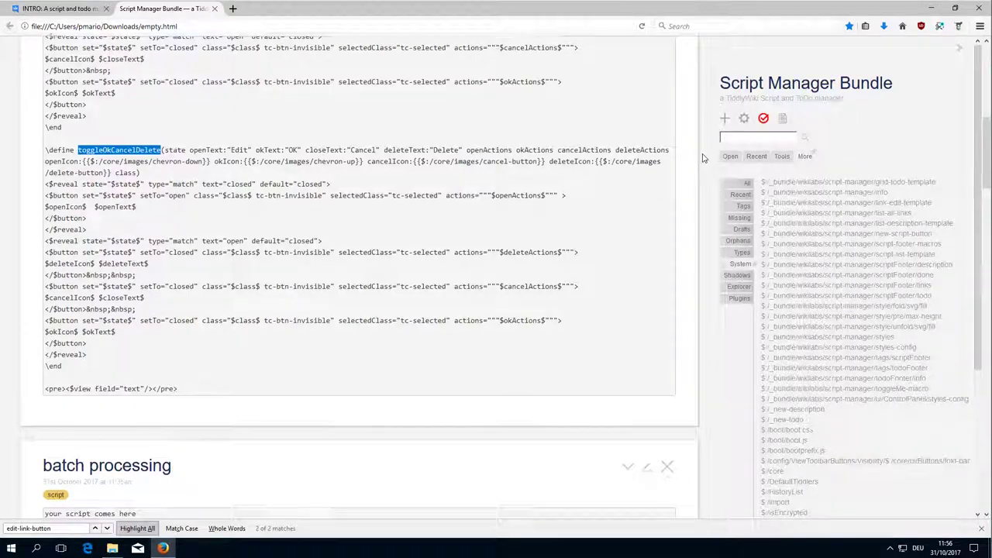
Close the toggleMe-macro tiddler and the pending aasdf new-link row
click(667, 84)
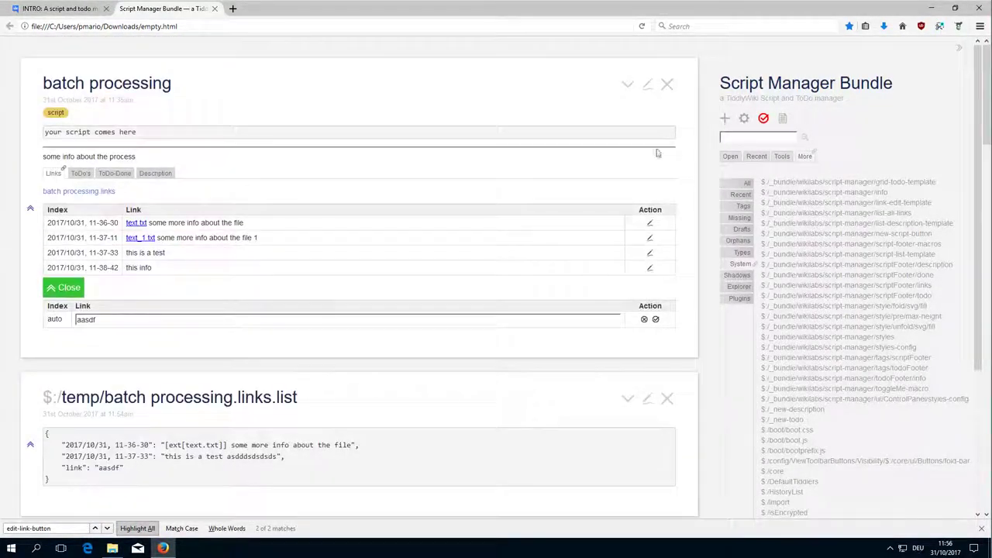
click(654, 320)
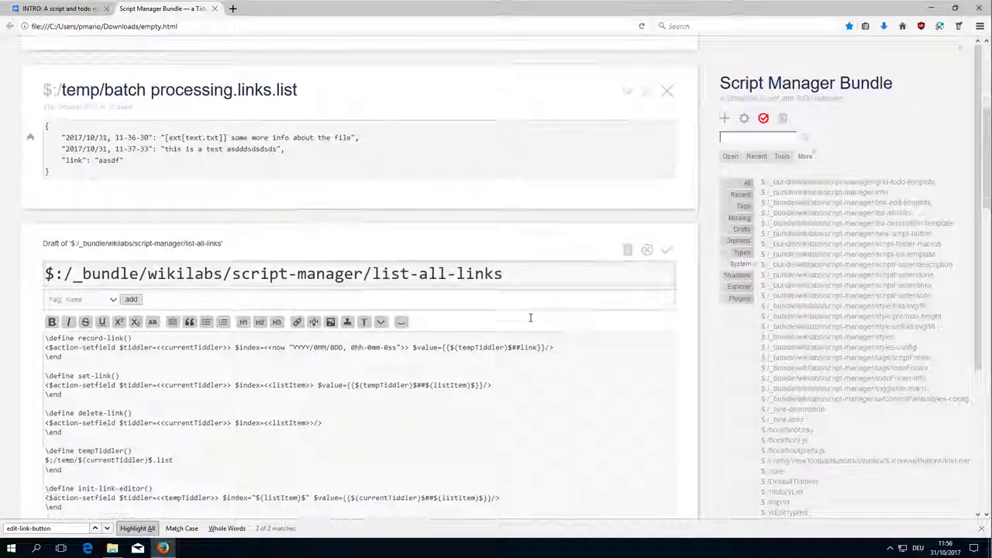
scroll(530, 317, down, 3)
scroll(530, 317, down, 5)
scroll(530, 317, down, 2)
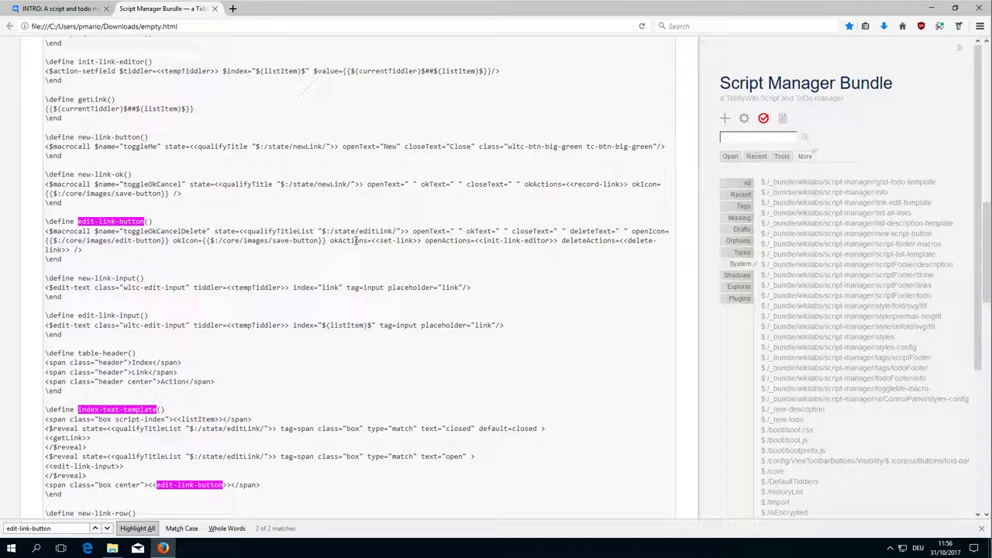
Highlight the init-link-editor open action in edit-link-button's definition
drag(483, 240, 551, 242)
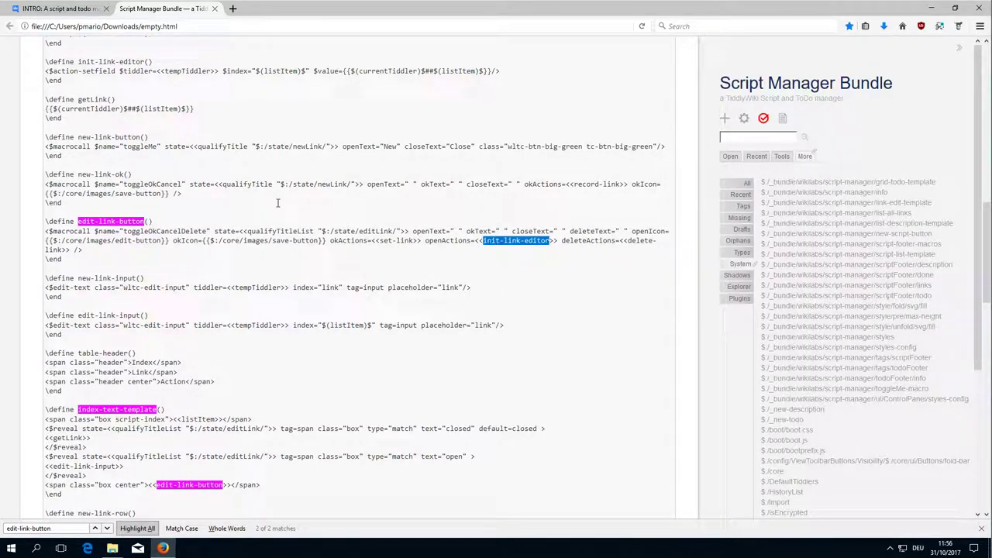
scroll(277, 203, up, 2)
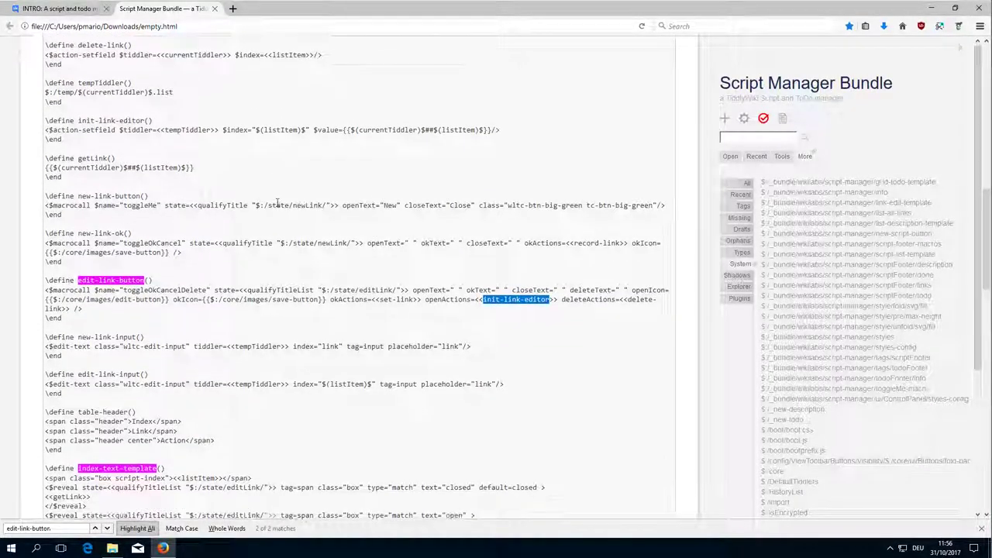
scroll(277, 203, up, 1)
scroll(278, 203, up, 1)
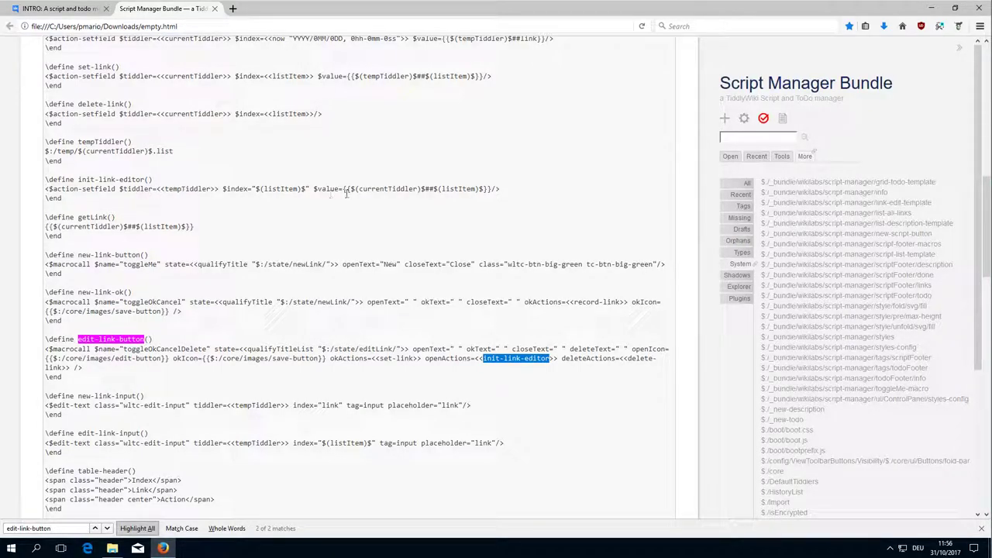
click(121, 189)
double_click(124, 188)
double_click(186, 188)
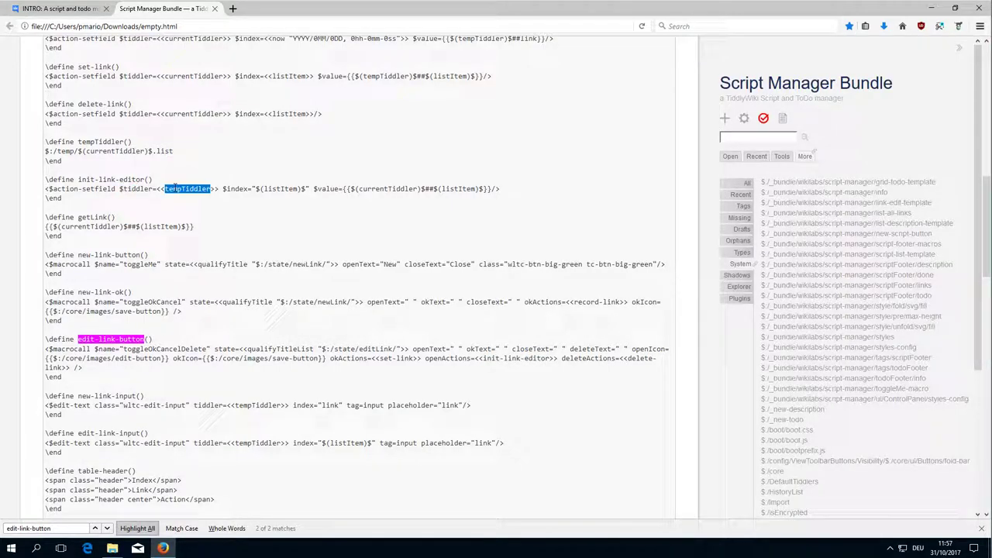
double_click(275, 188)
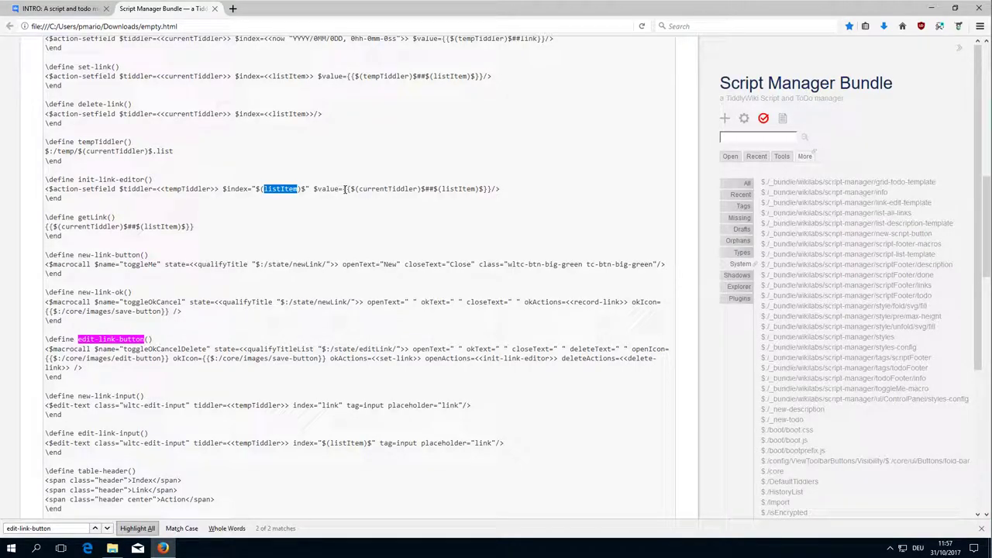
drag(343, 188, 504, 190)
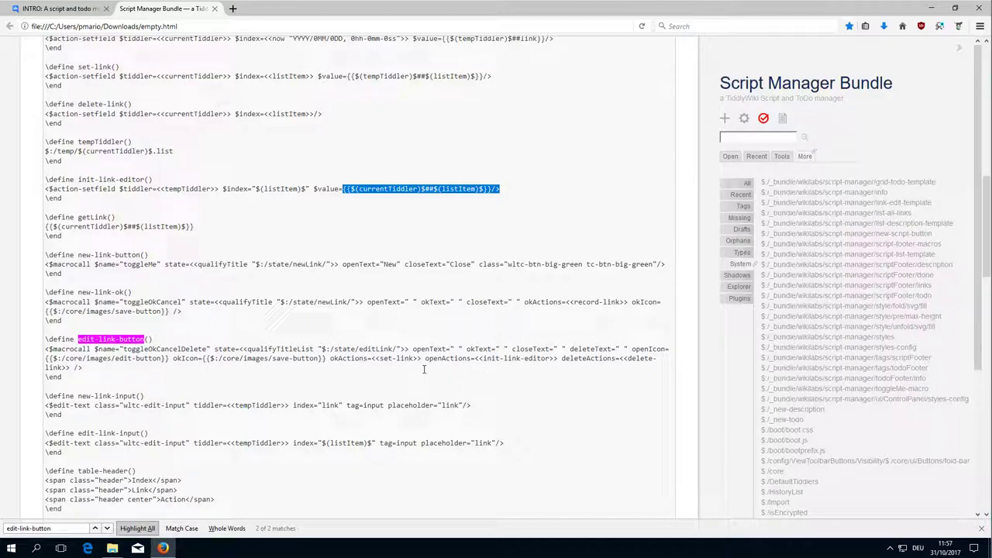
double_click(640, 358)
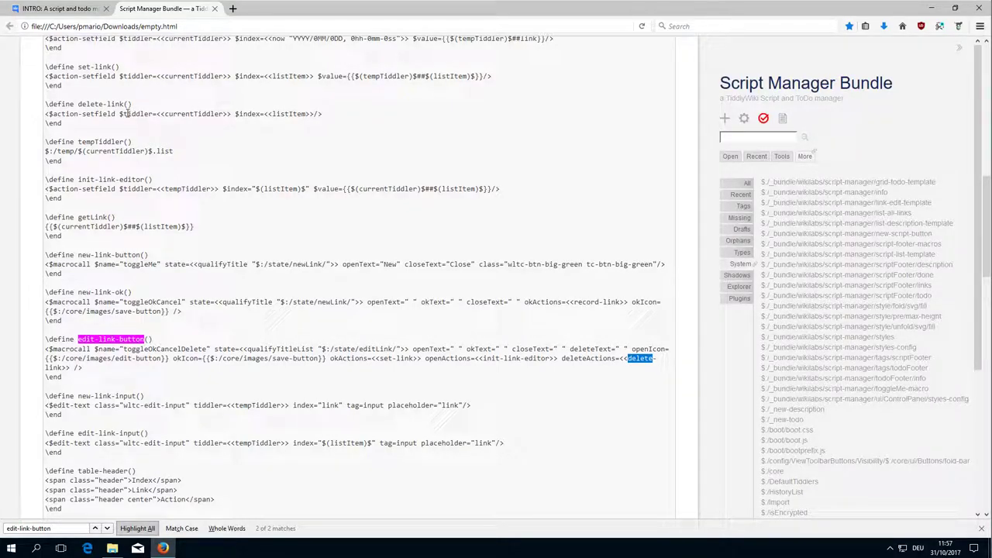
drag(111, 114, 326, 116)
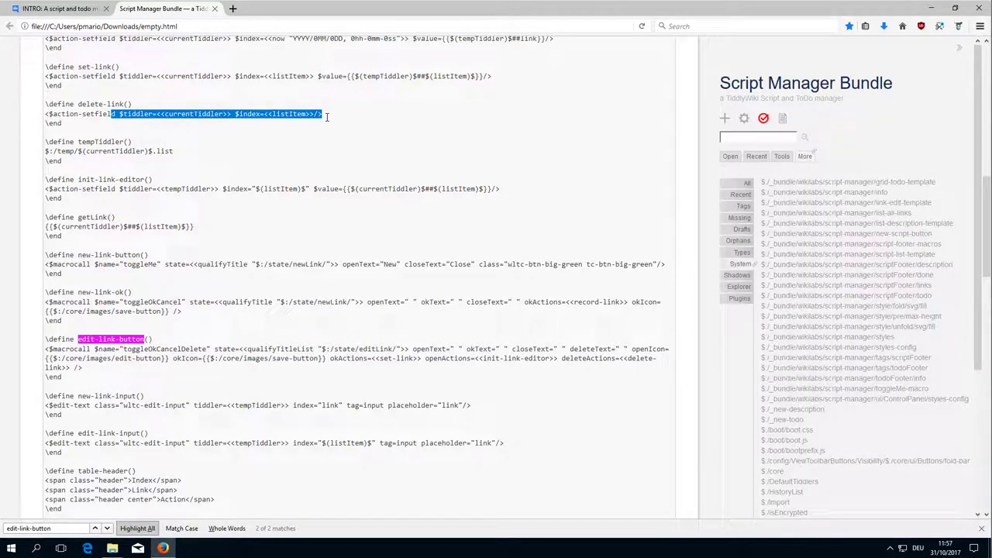
double_click(97, 115)
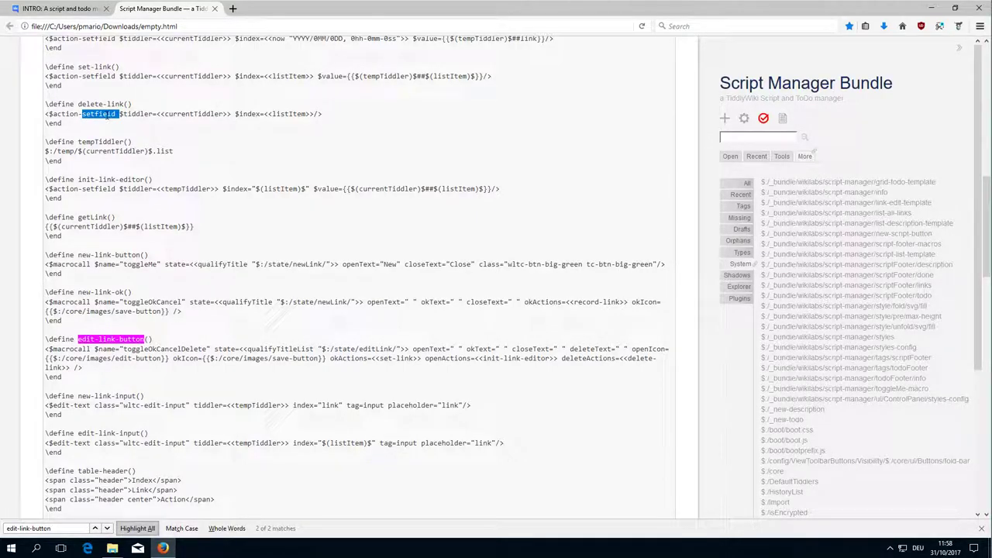
click(147, 138)
drag(415, 358, 379, 359)
drag(117, 66, 80, 67)
scroll(187, 102, up, 3)
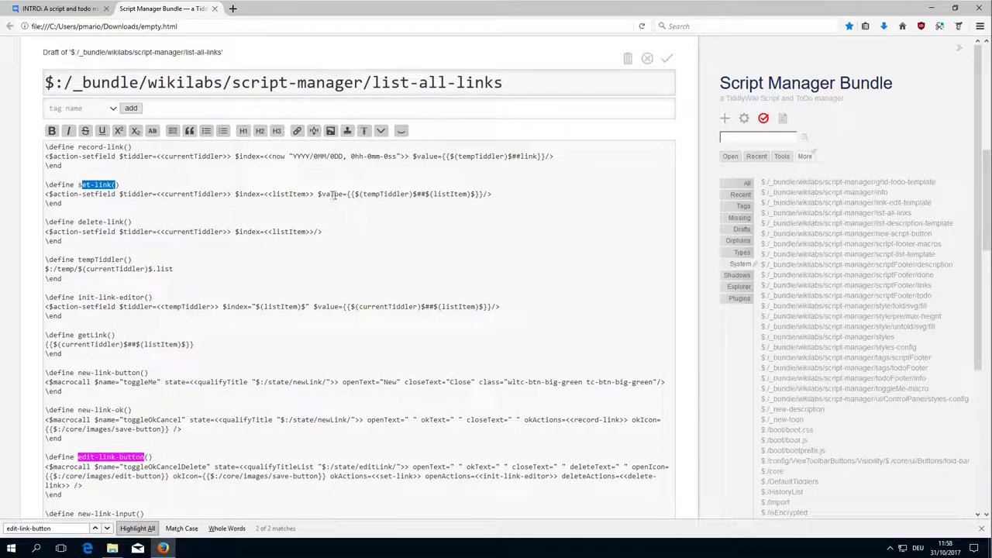
drag(354, 194, 479, 194)
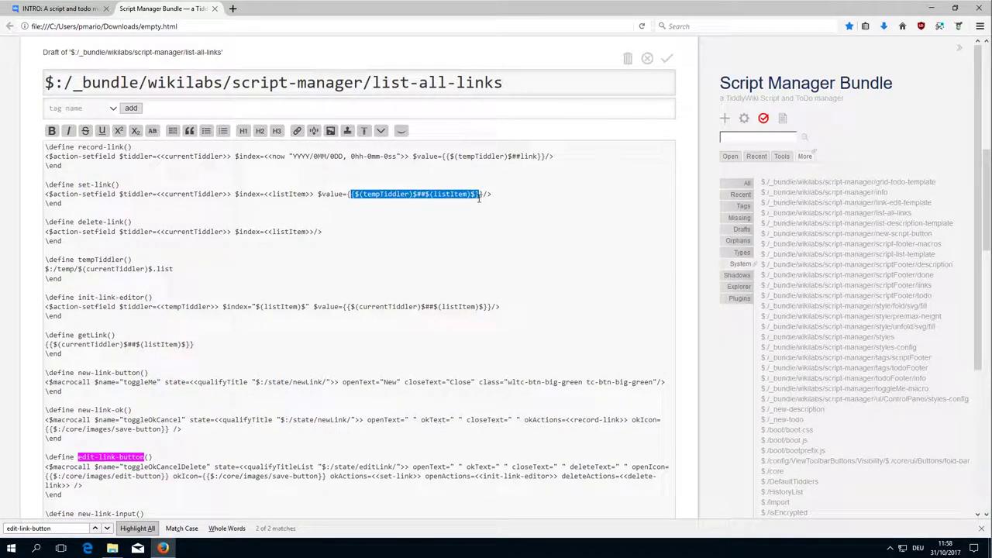
click(455, 210)
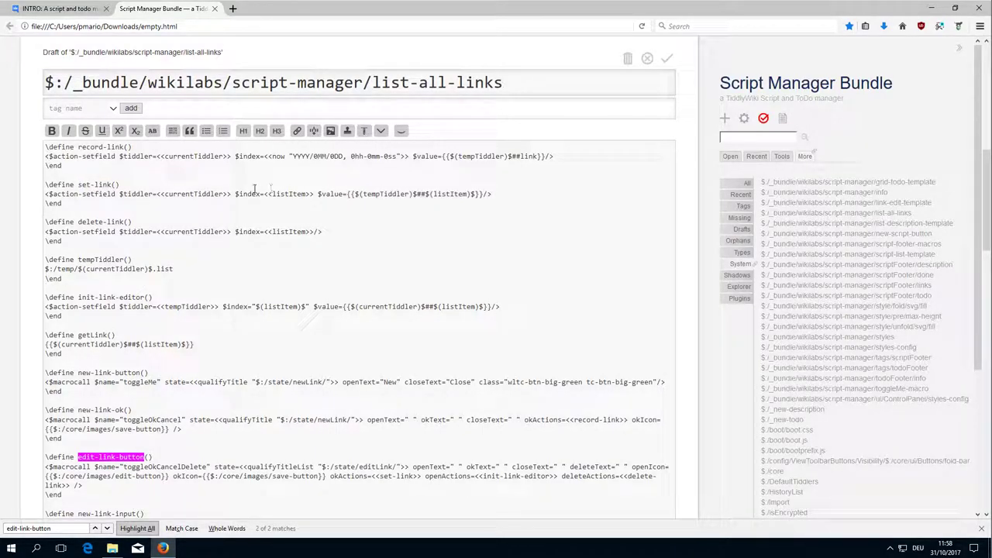
double_click(204, 193)
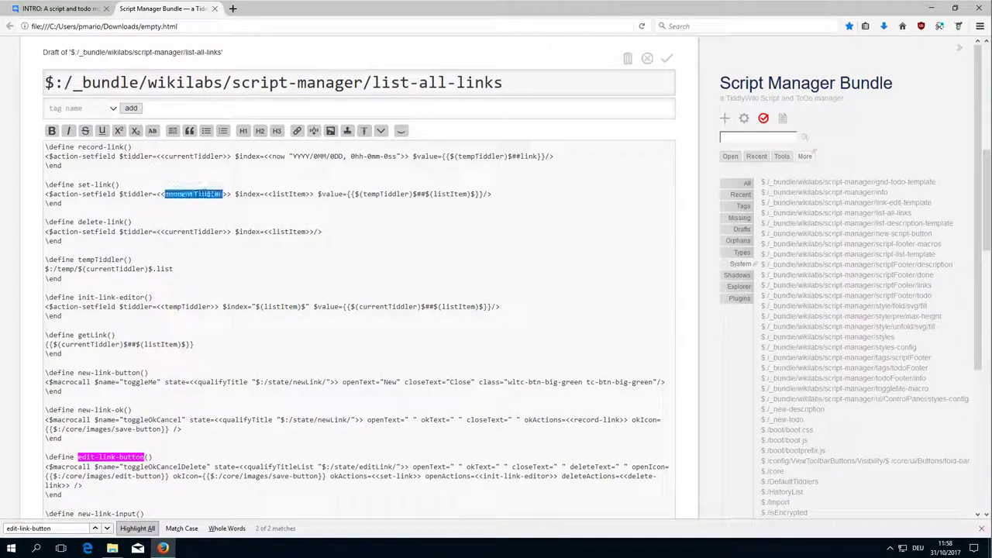
double_click(288, 194)
double_click(220, 194)
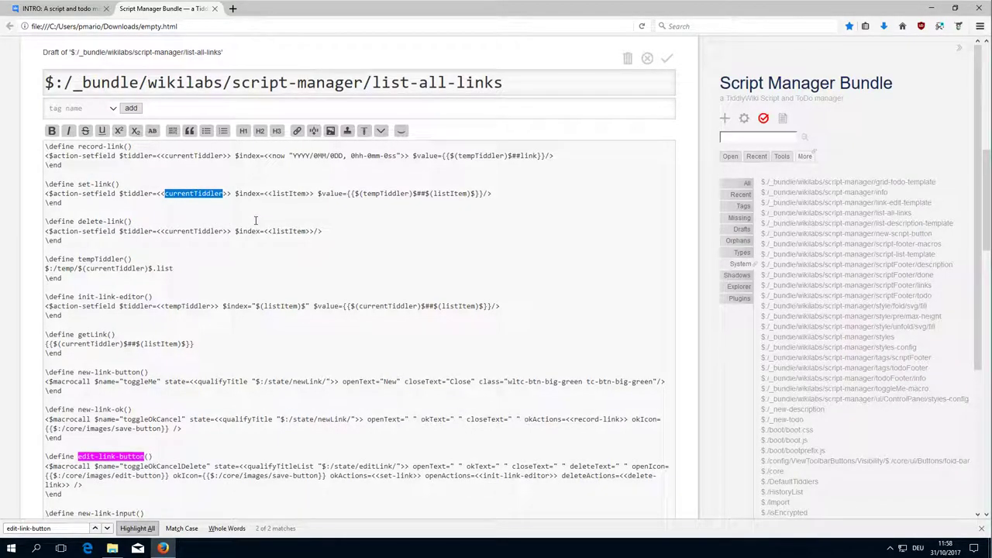
scroll(270, 239, down, 1)
scroll(270, 239, down, 1)
scroll(273, 256, down, 3)
scroll(275, 279, down, 2)
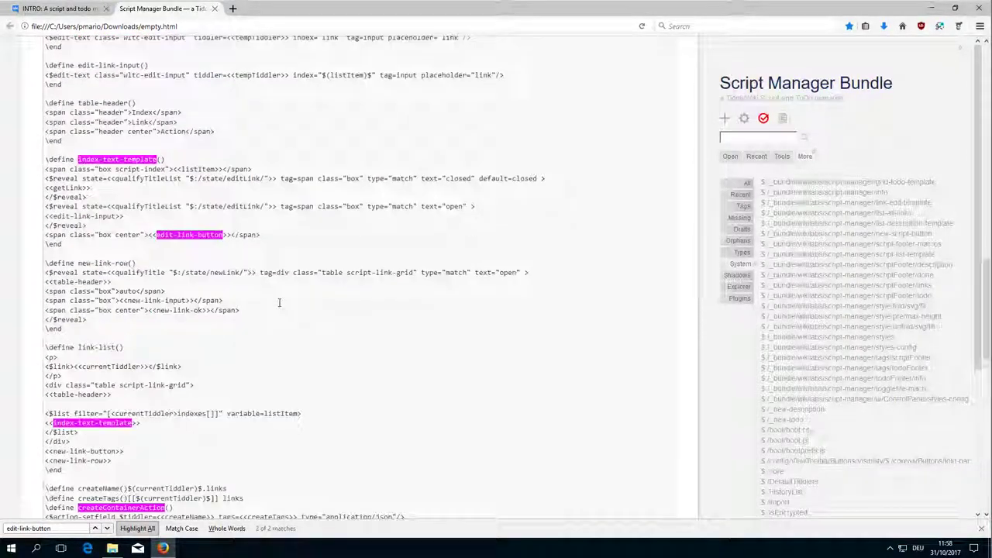
scroll(279, 302, down, 1)
scroll(279, 303, up, 5)
scroll(233, 233, up, 3)
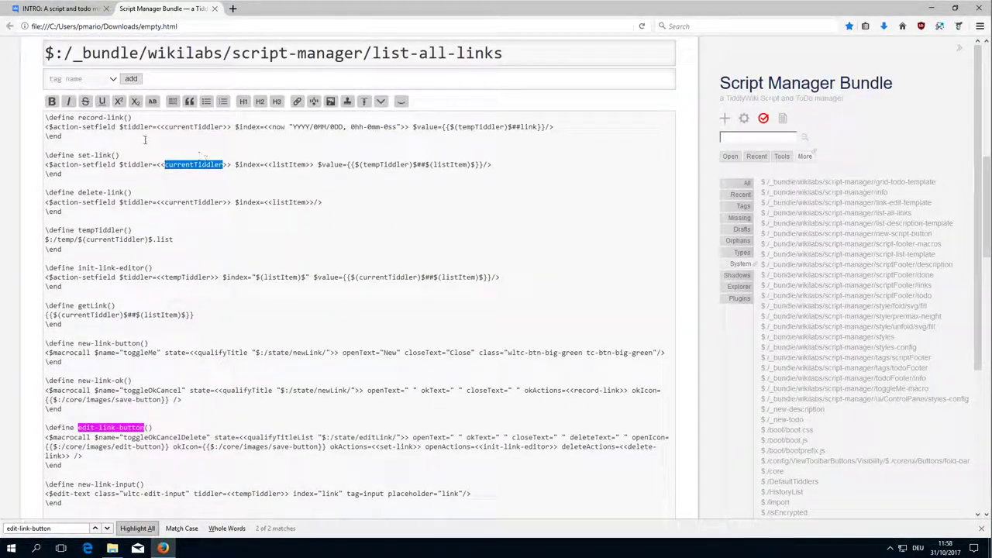
drag(124, 118, 78, 117)
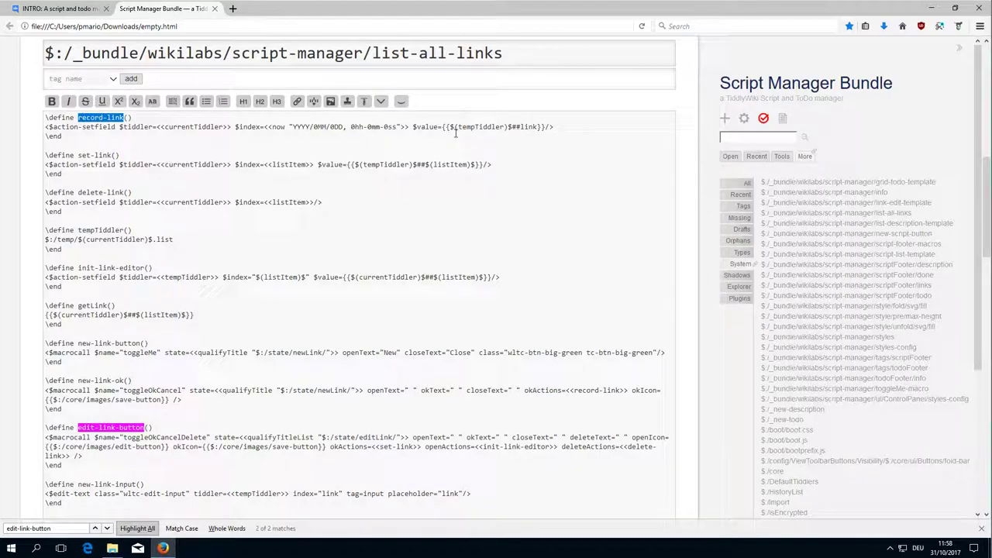
Show the new-link entry row in the batch processing links table
scroll(687, 130, up, 3)
scroll(684, 137, up, 2)
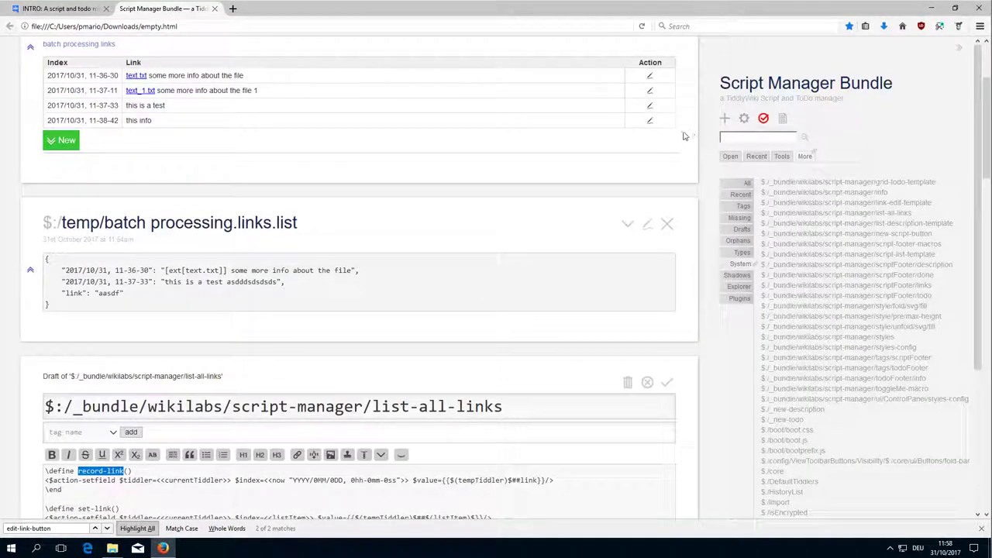
click(62, 141)
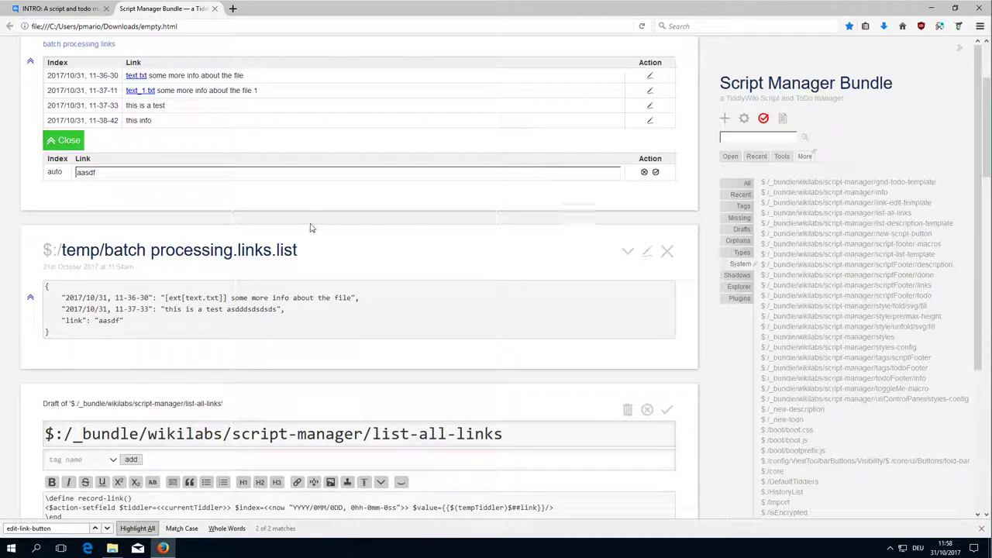
scroll(310, 224, down, 2)
scroll(194, 248, down, 3)
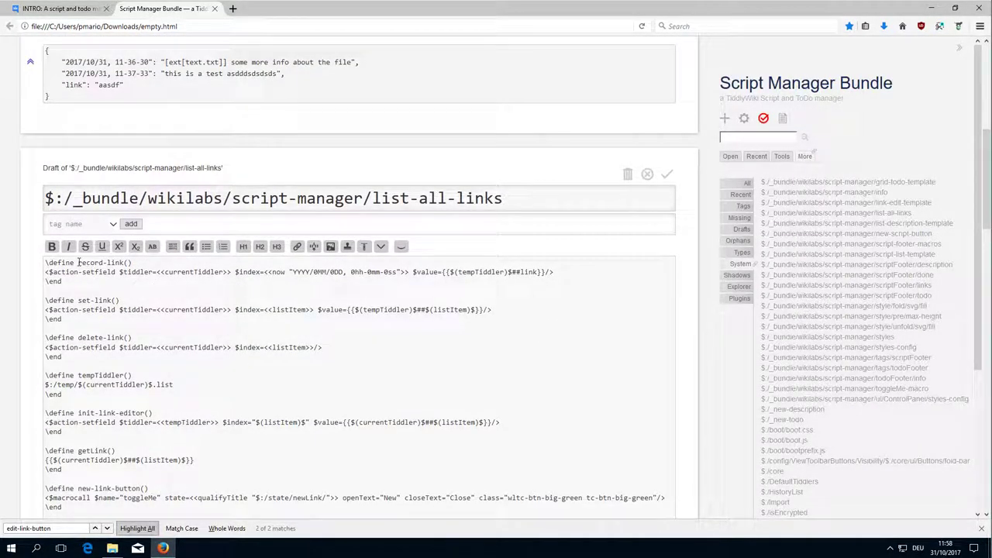
Select record-link and highlight all its occurrences with page search
drag(77, 263, 124, 263)
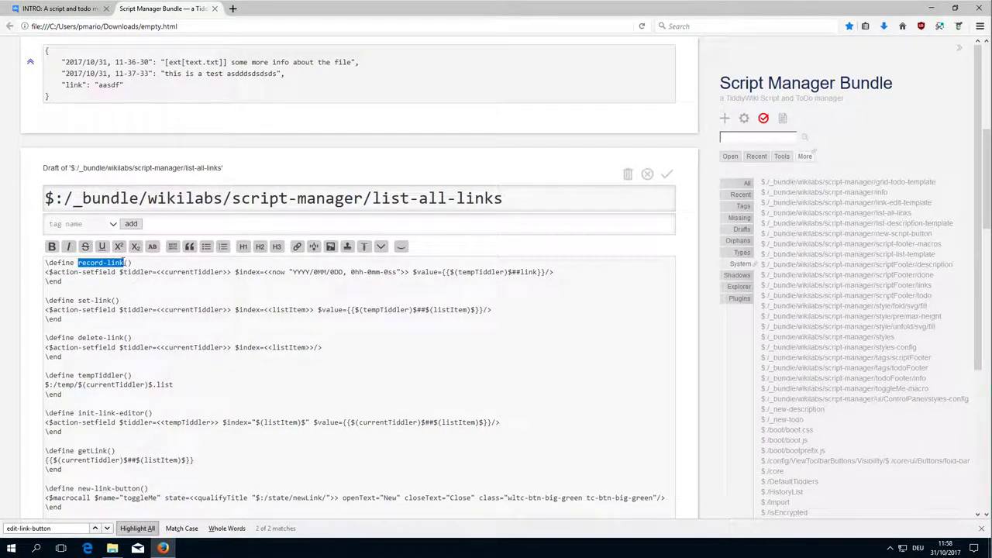
key(ctrl+f)
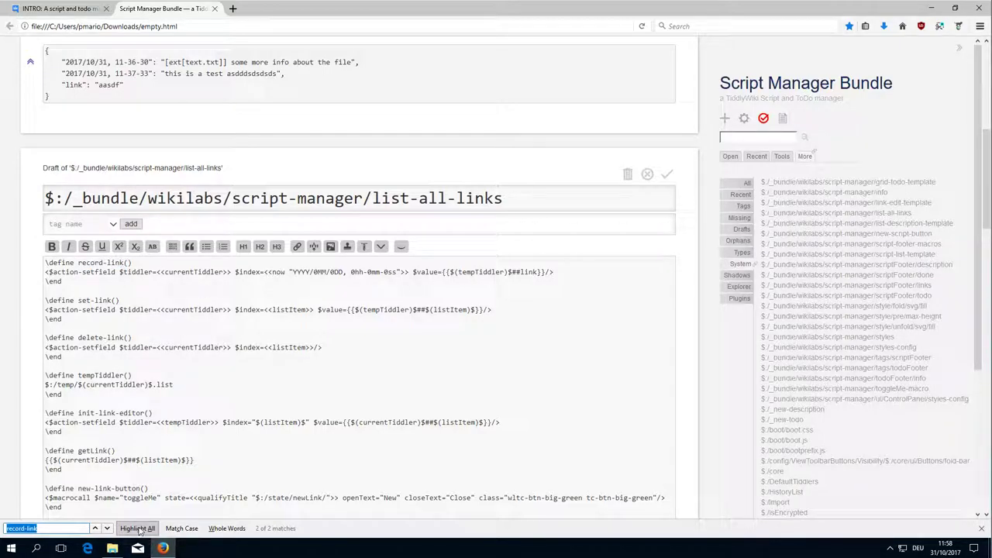
click(137, 528)
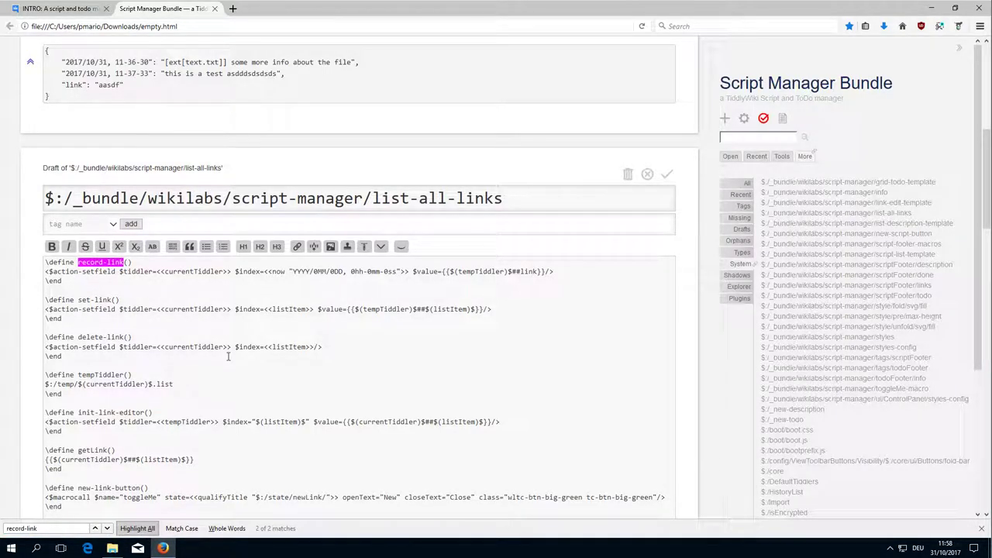
scroll(228, 355, down, 4)
scroll(237, 348, down, 4)
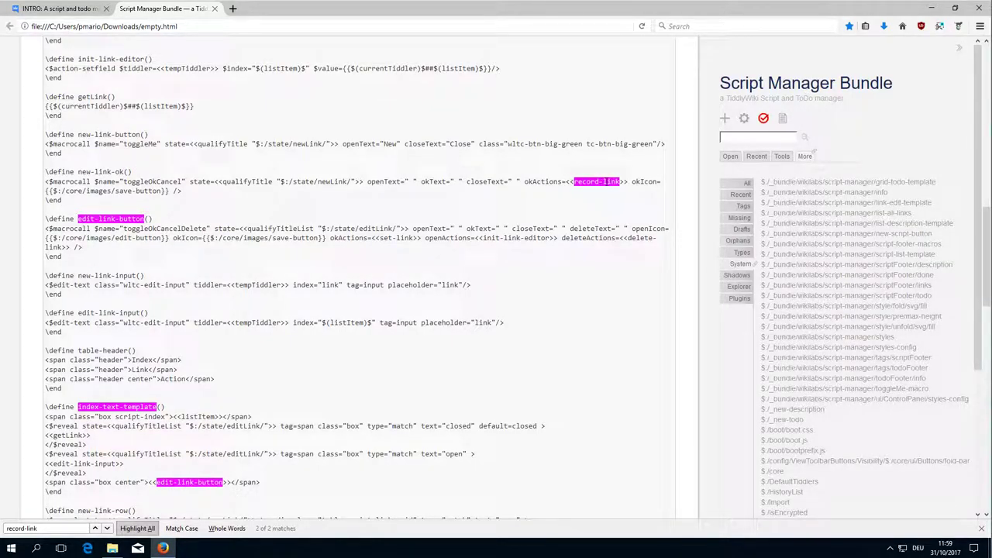
Highlight the temp tiddler link value that record-link stores
scroll(255, 182, up, 1)
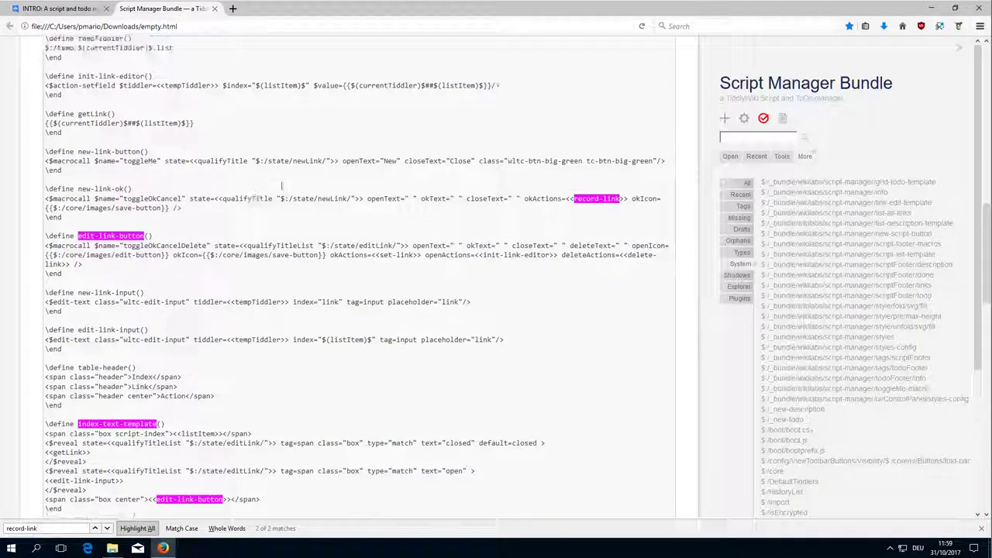
scroll(286, 192, up, 2)
scroll(310, 201, up, 2)
scroll(313, 203, up, 4)
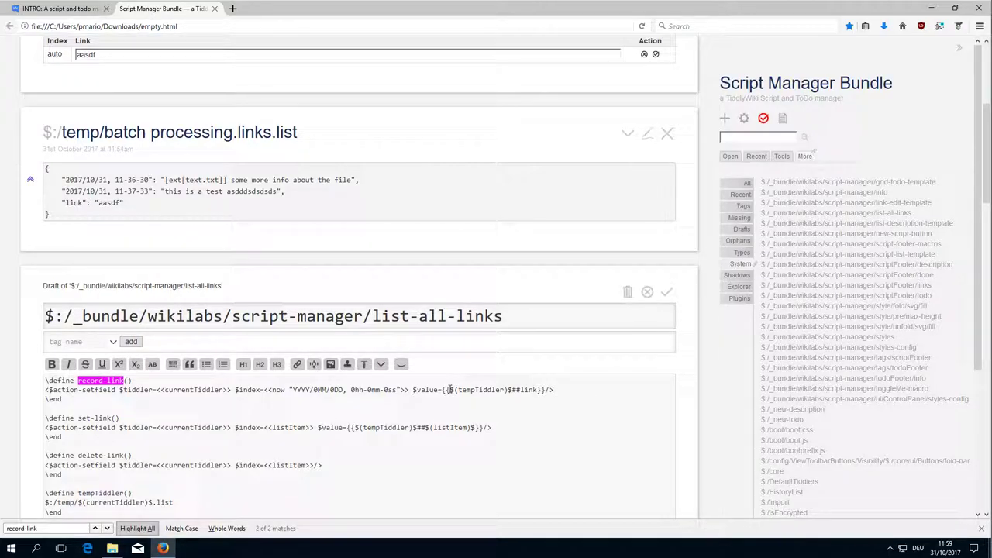
drag(449, 389, 540, 390)
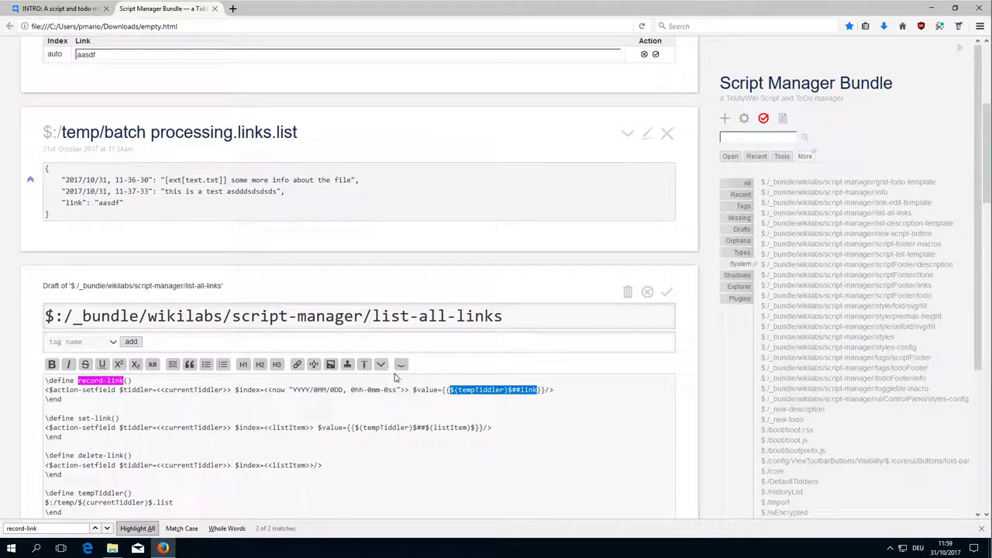
scroll(400, 361, down, 3)
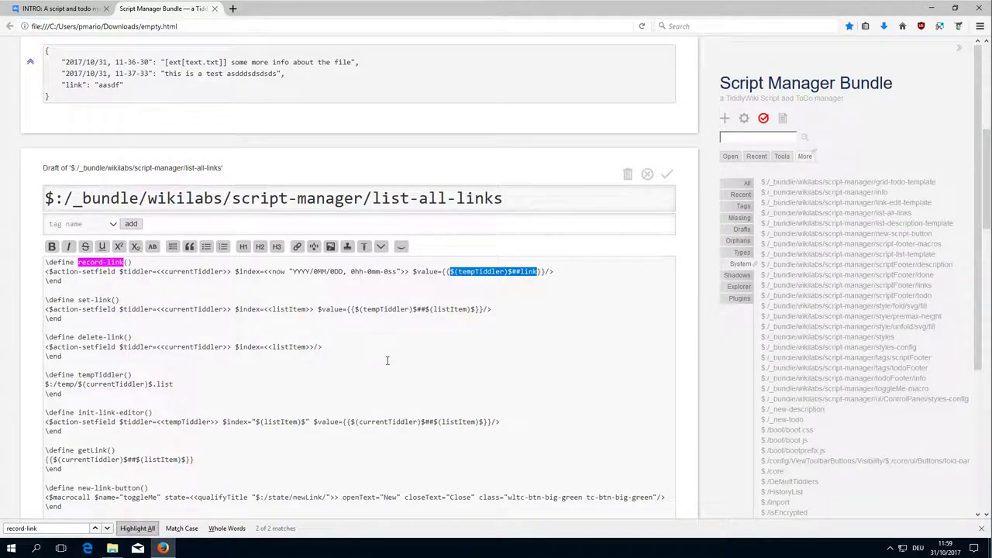
scroll(387, 360, down, 3)
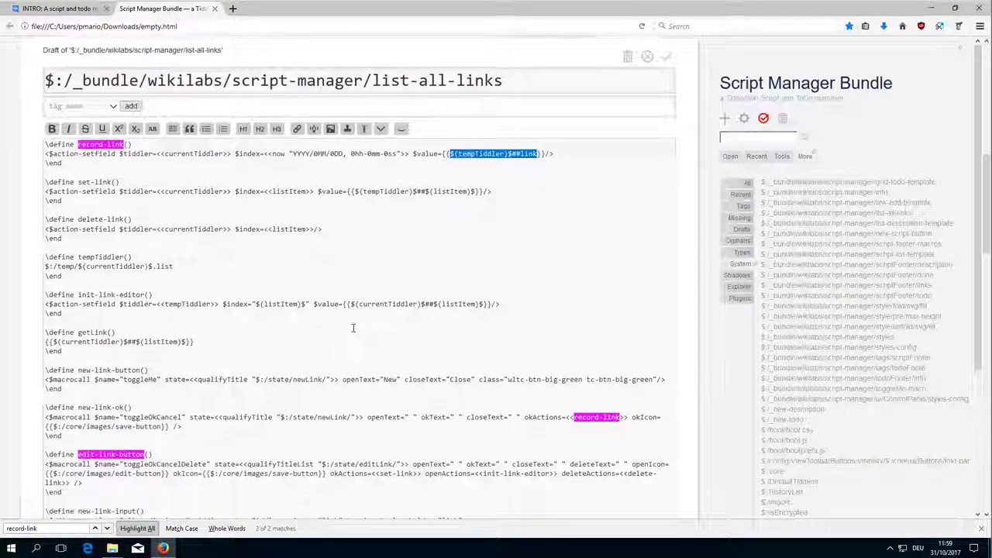
drag(62, 277, 43, 252)
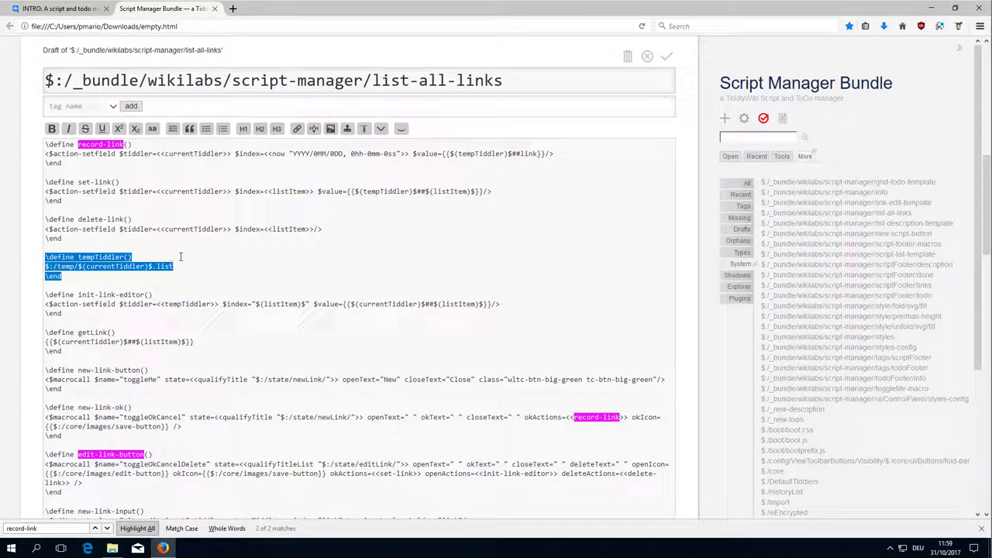
click(180, 257)
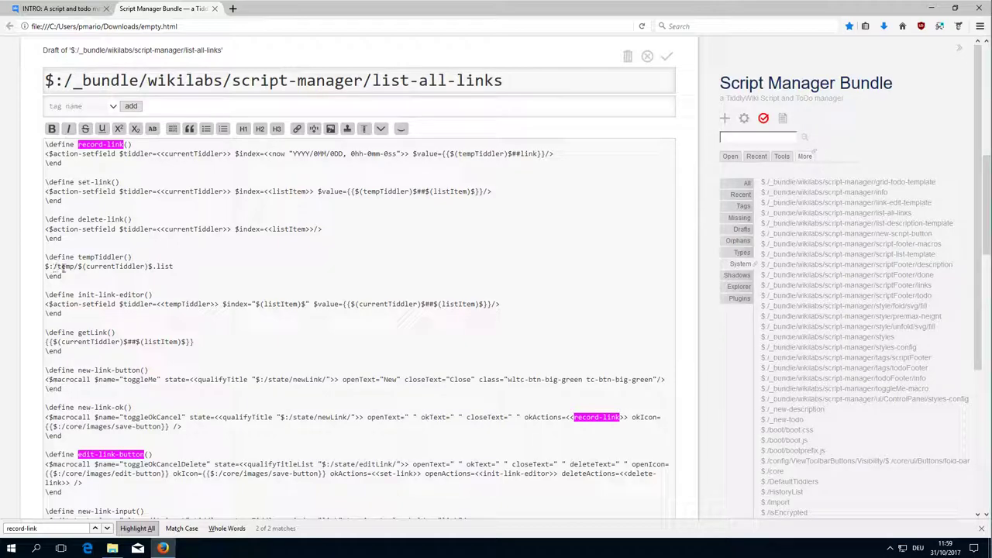
drag(78, 267, 148, 267)
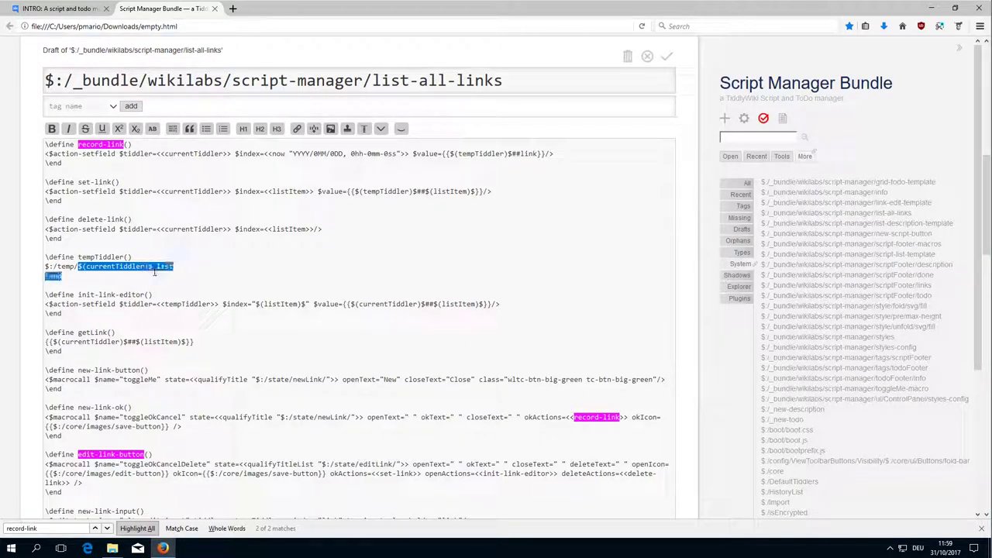
click(233, 276)
scroll(120, 205, down, 1)
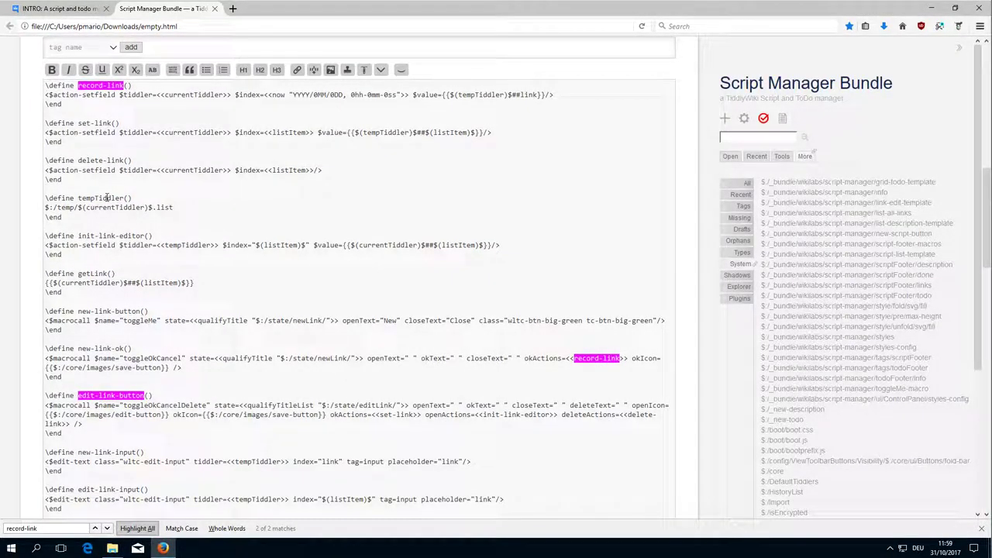
double_click(109, 198)
drag(78, 208, 154, 209)
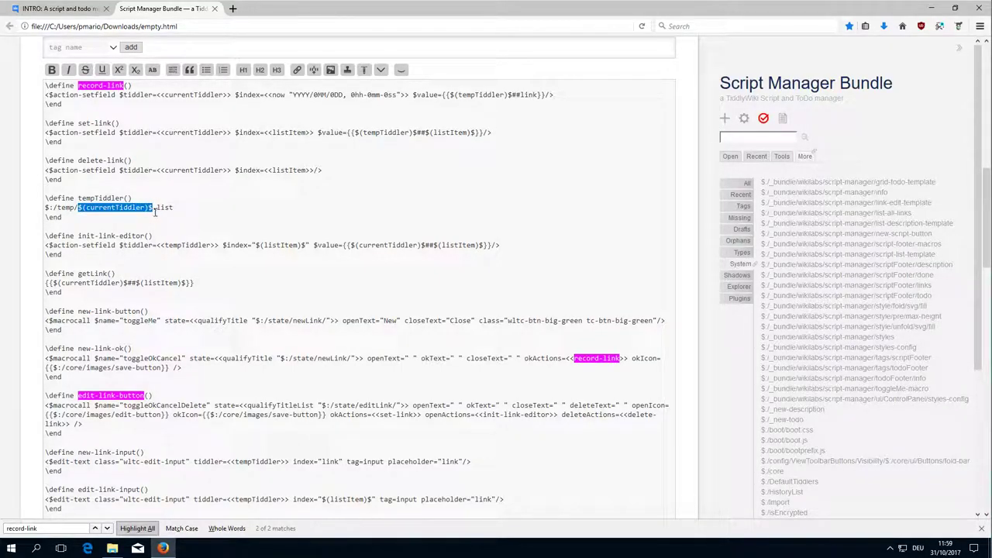
click(200, 208)
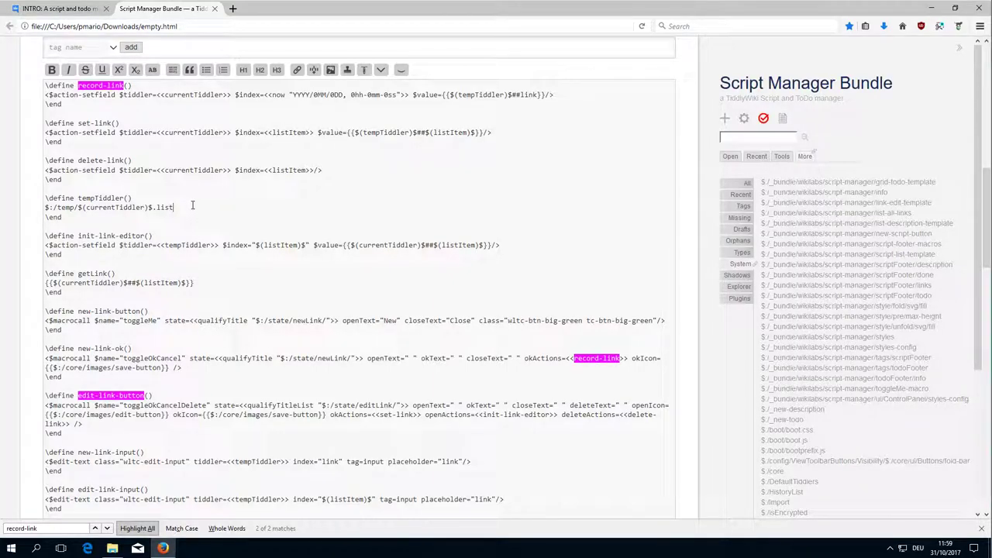
drag(200, 208, 46, 200)
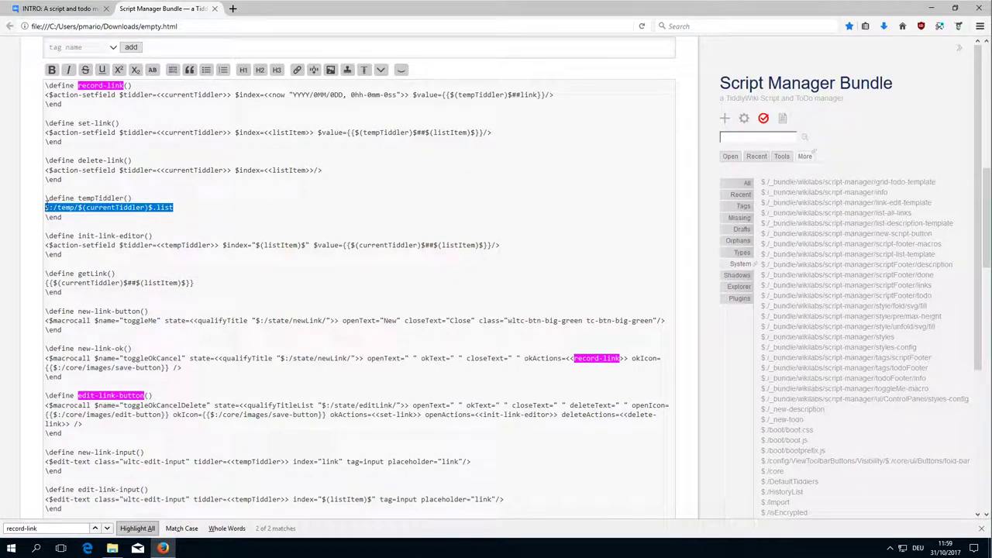
click(46, 203)
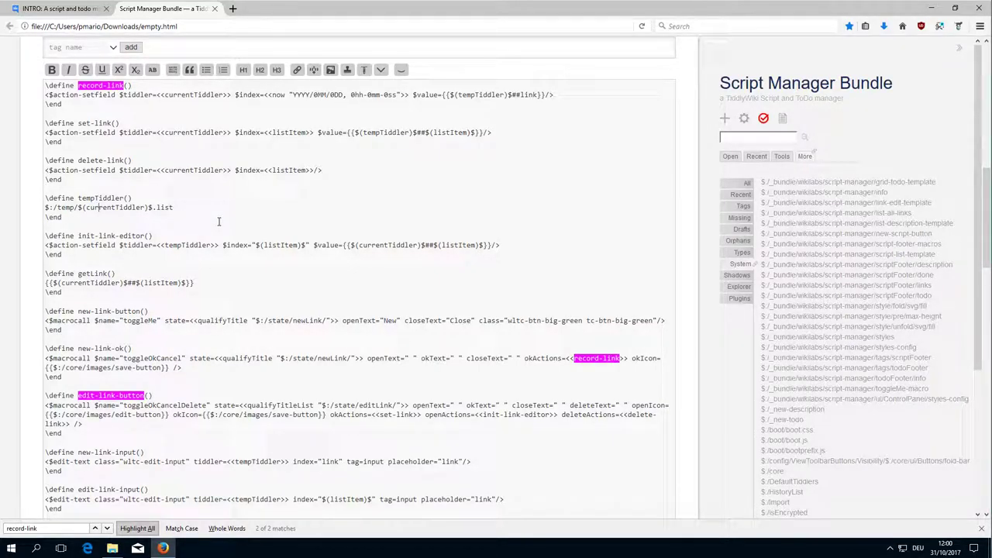
Skim the list-all-links code, then open $:/_bundle/wikilabs/script-manager/toggleMe-macro from System
scroll(217, 220, down, 1)
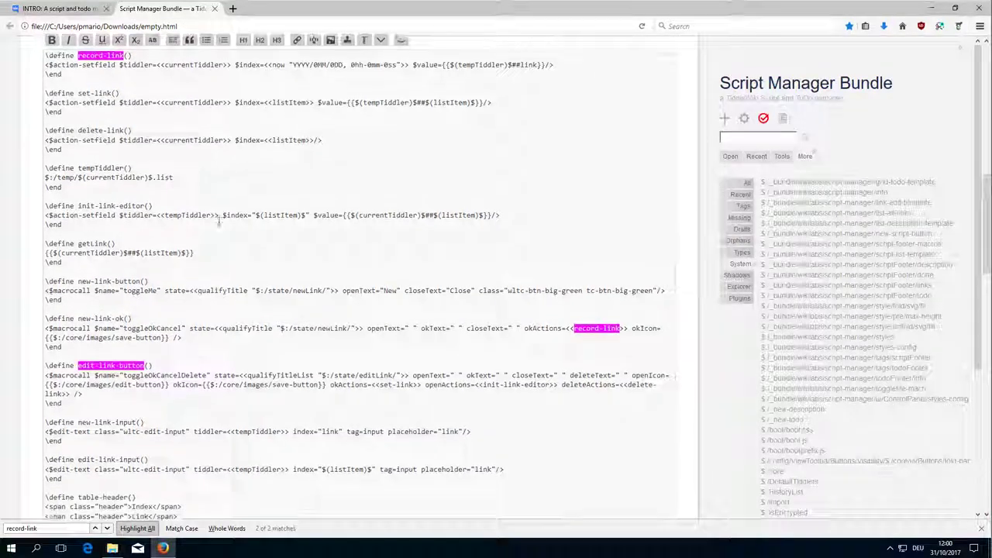
scroll(209, 218, down, 1)
scroll(194, 216, down, 1)
scroll(186, 216, down, 1)
scroll(193, 220, down, 1)
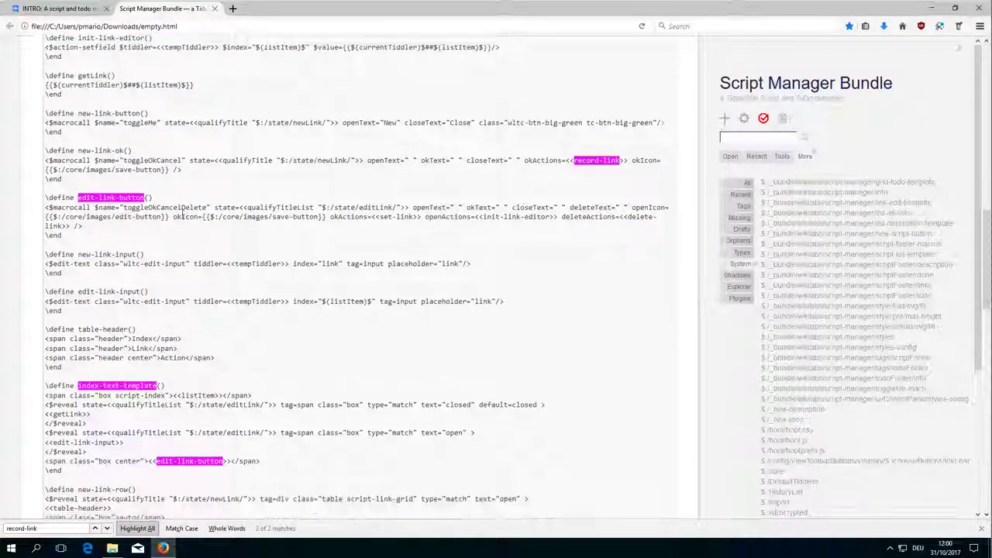
scroll(199, 225, down, 1)
scroll(208, 232, down, 2)
scroll(210, 236, down, 1)
scroll(210, 235, down, 3)
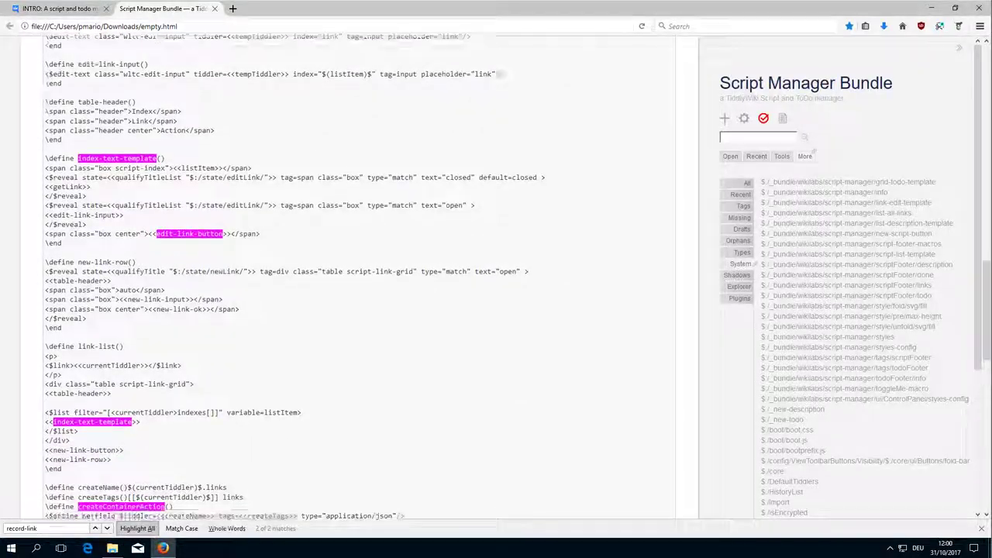
scroll(210, 235, down, 3)
scroll(213, 234, down, 3)
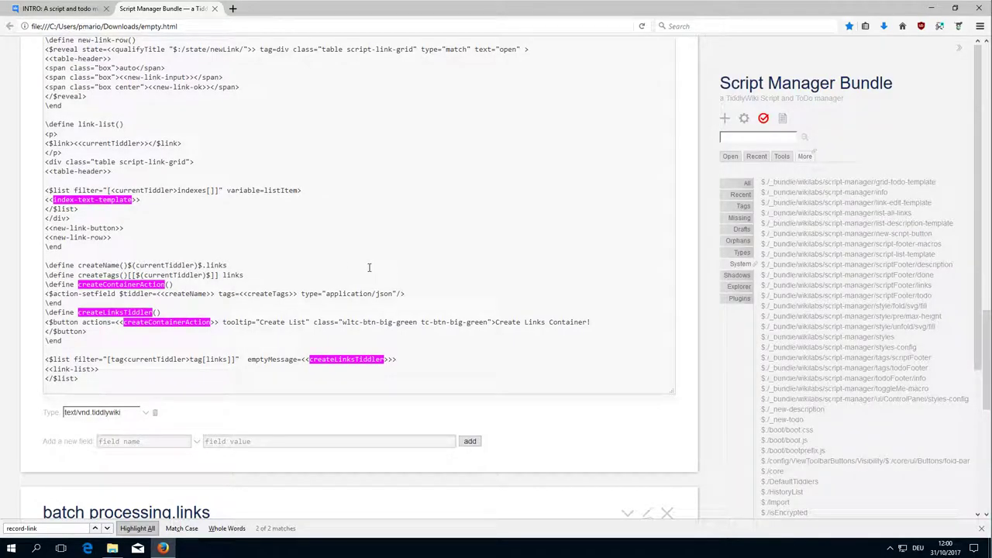
scroll(356, 267, up, 2)
scroll(357, 268, up, 5)
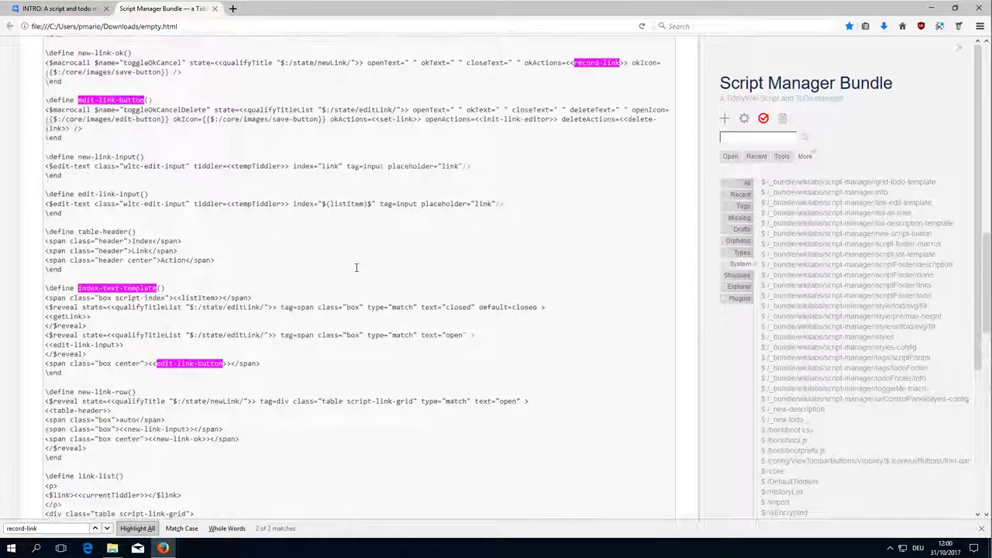
scroll(357, 267, up, 5)
scroll(357, 267, up, 5)
scroll(357, 267, up, 5)
scroll(355, 266, up, 1)
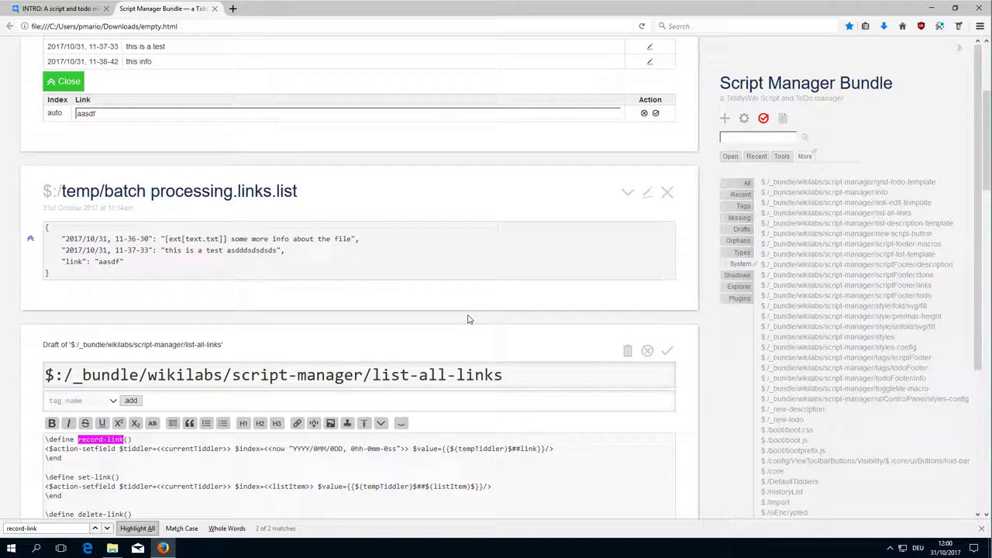
click(914, 388)
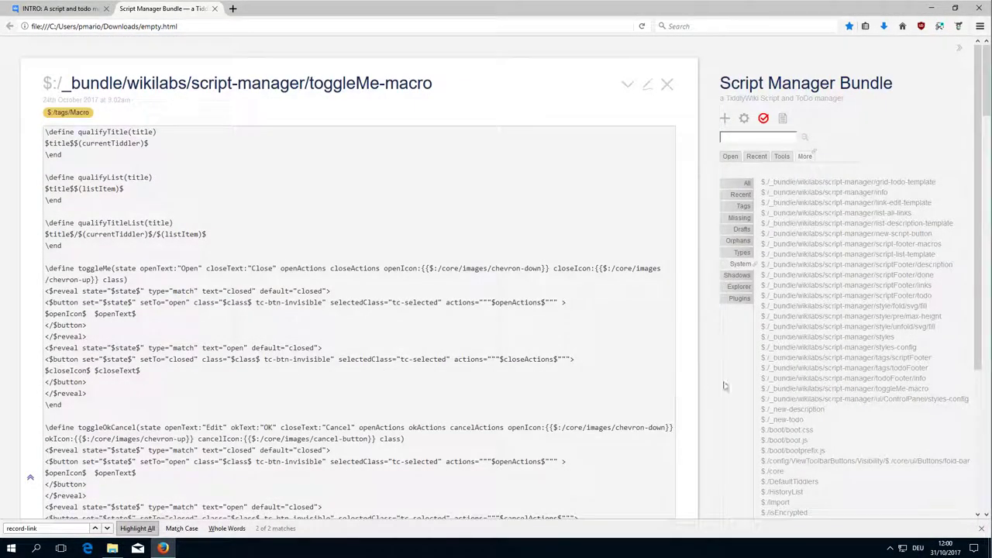